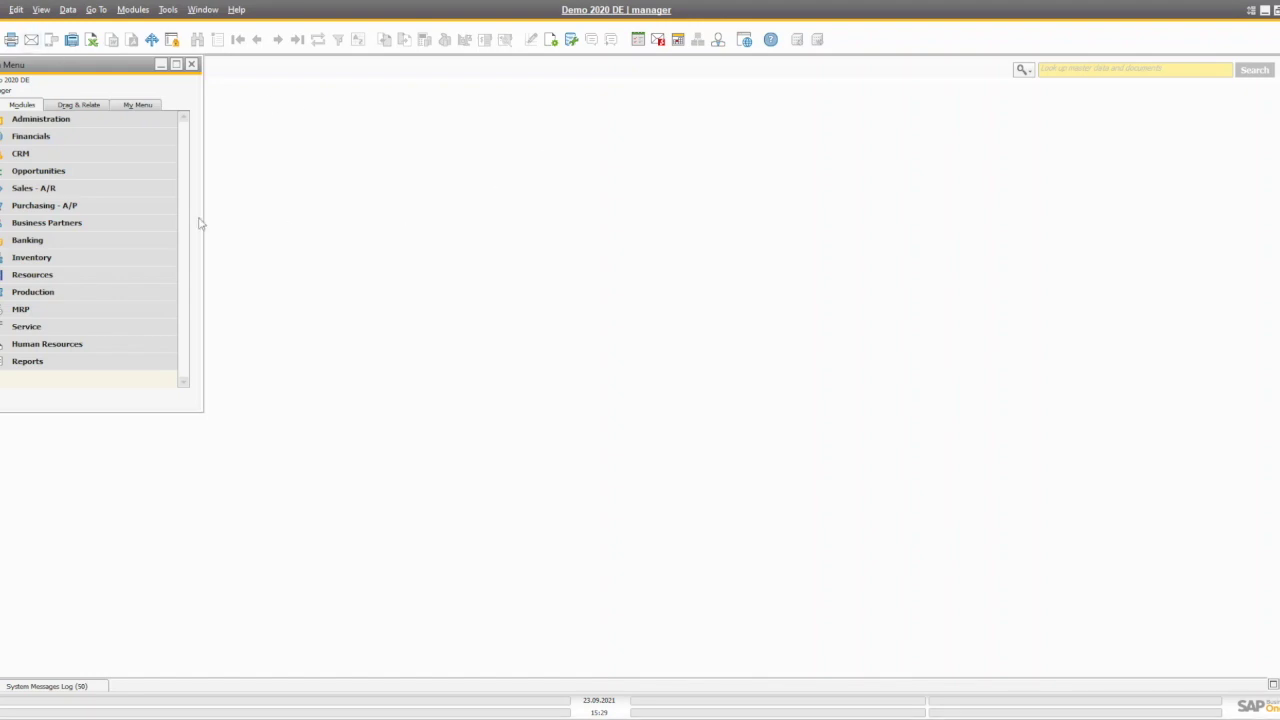
Open a new Goods Receipt and a new Goods Issue from the inventory transactions and arrange them side by side
{"action": "left_click", "coordinate": [33, 258]}
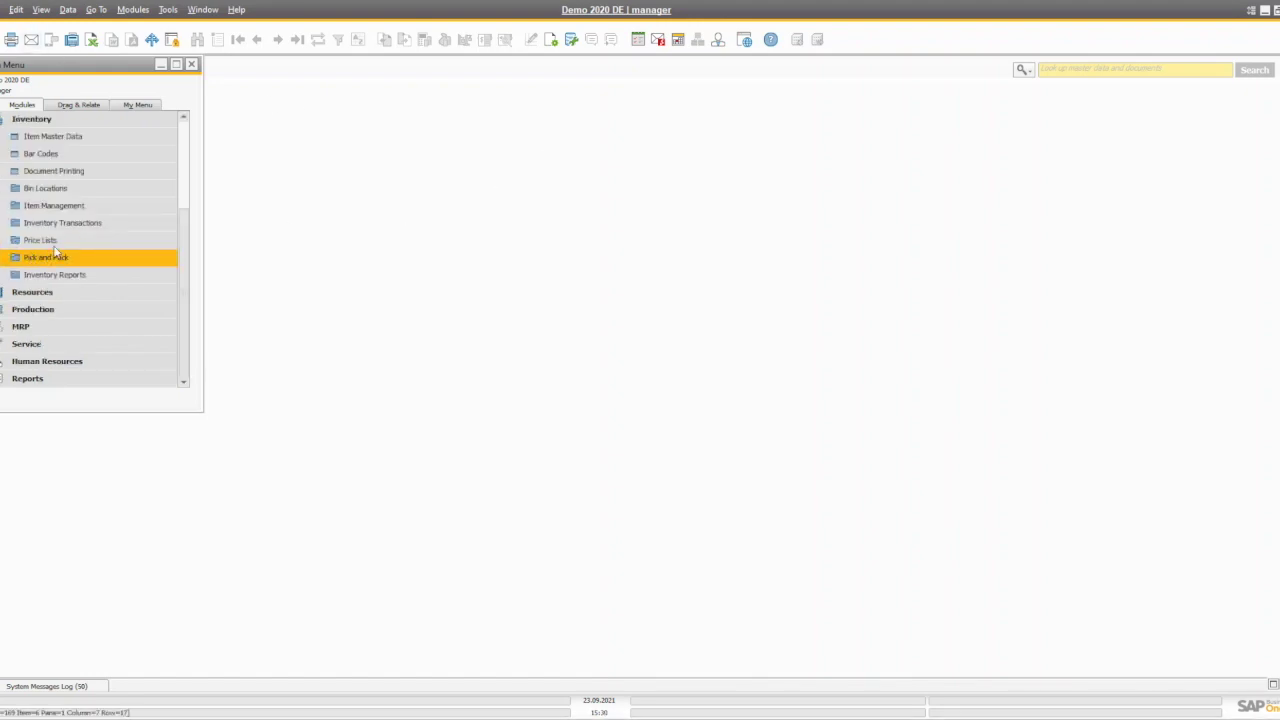
{"action": "left_click", "coordinate": [65, 221]}
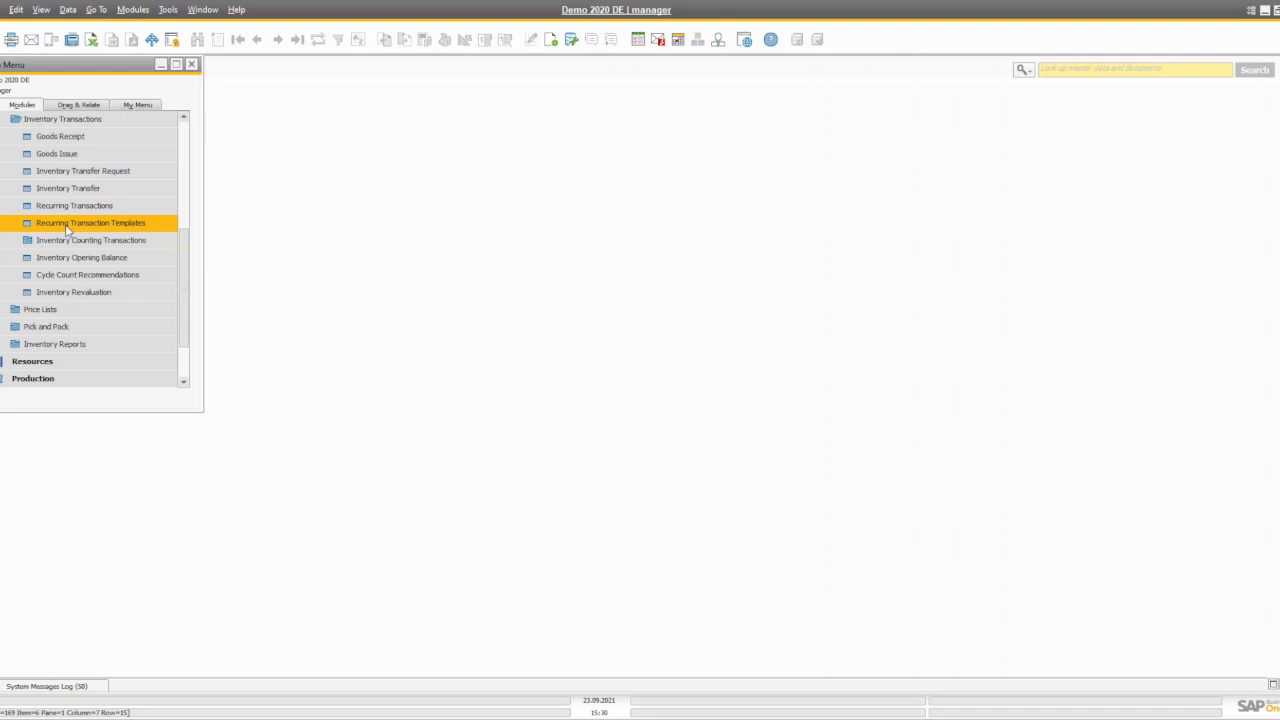
{"action": "left_click", "coordinate": [60, 137]}
{"action": "left_click", "coordinate": [62, 155]}
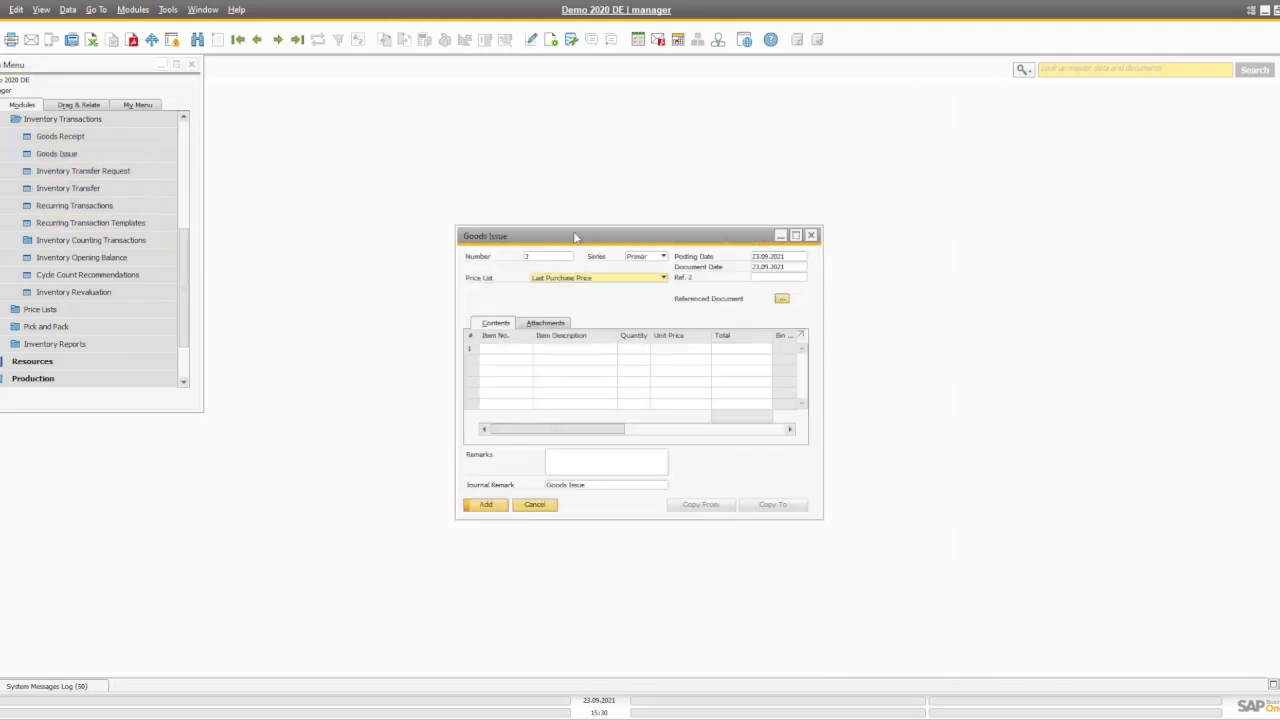
{"action": "left_click_drag", "start_coordinate": [718, 241], "coordinate": [551, 207]}
{"action": "left_click_drag", "start_coordinate": [1001, 200], "coordinate": [817, 212]}
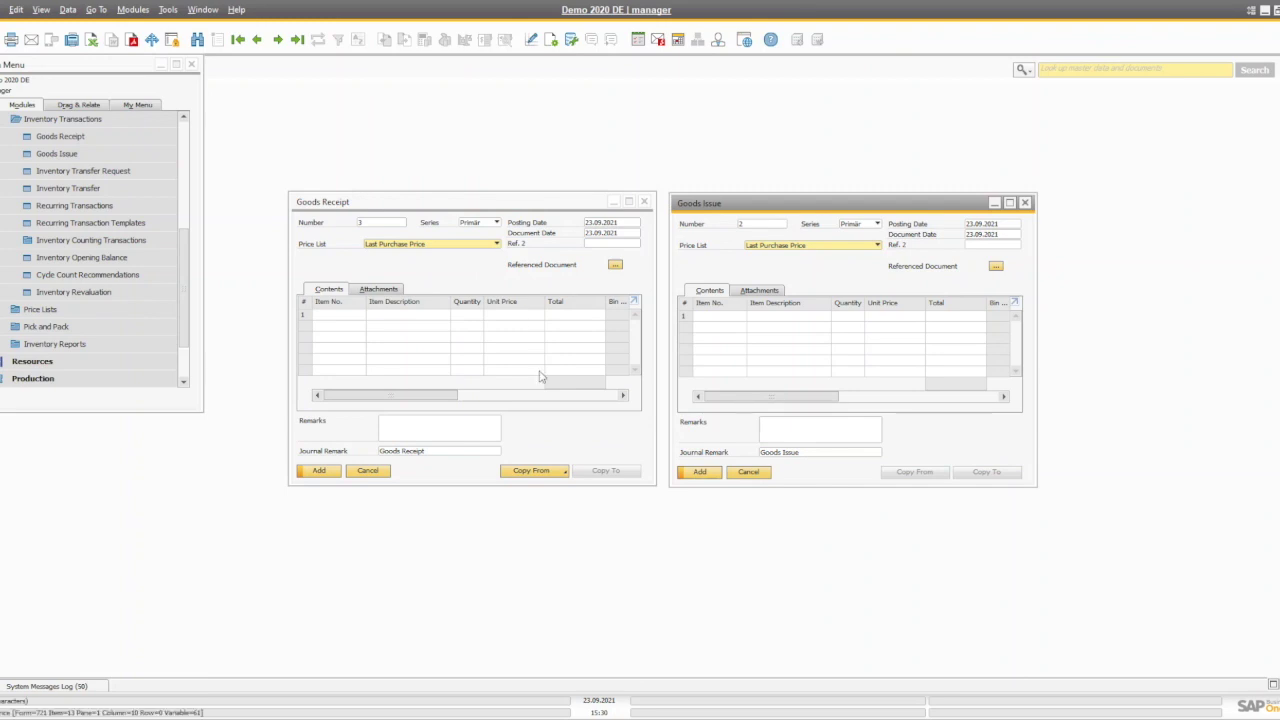
{"action": "left_click", "coordinate": [566, 440]}
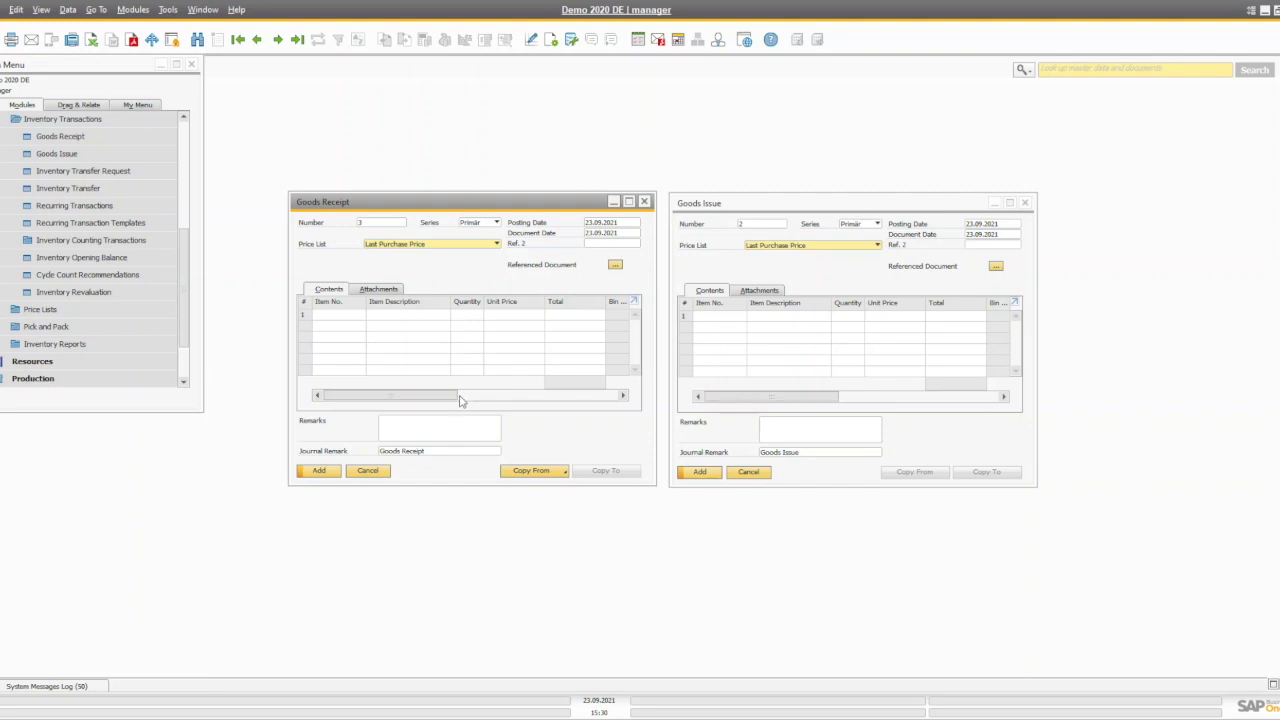
{"action": "left_click", "coordinate": [938, 436]}
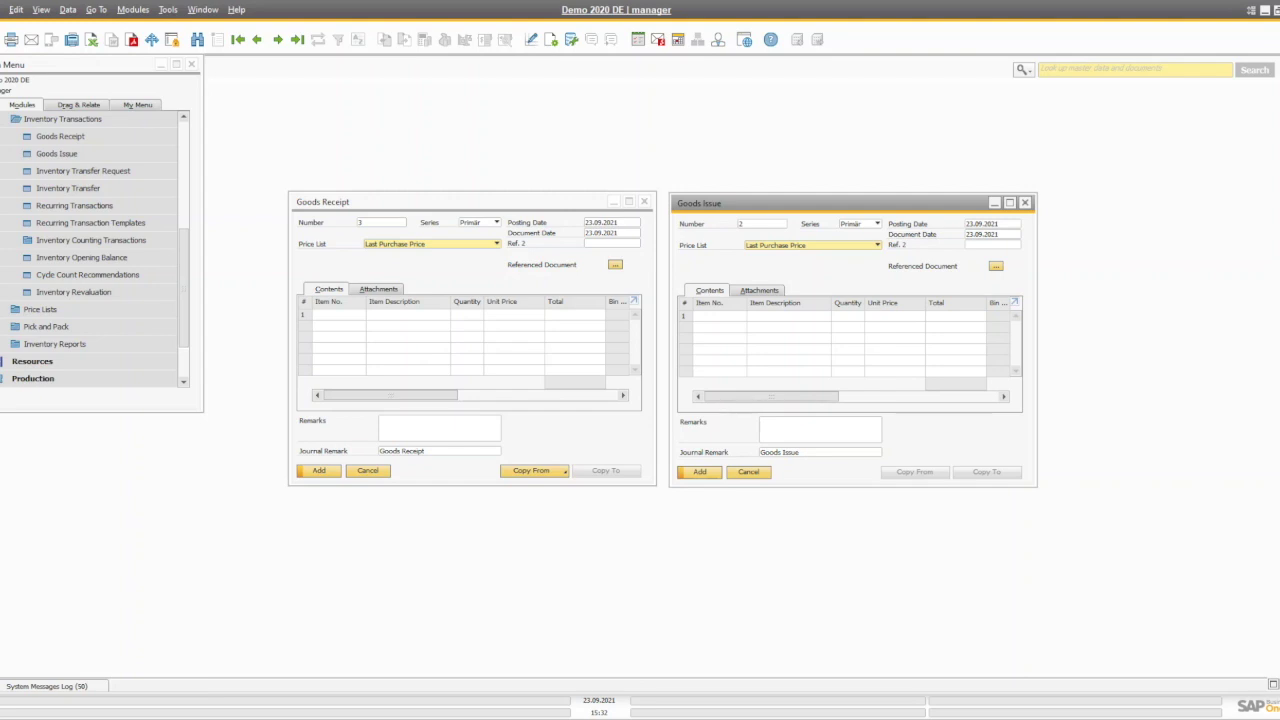
View a new Inventory Transfer form and the price list options of the Goods Receipt
{"action": "left_click", "coordinate": [107, 189]}
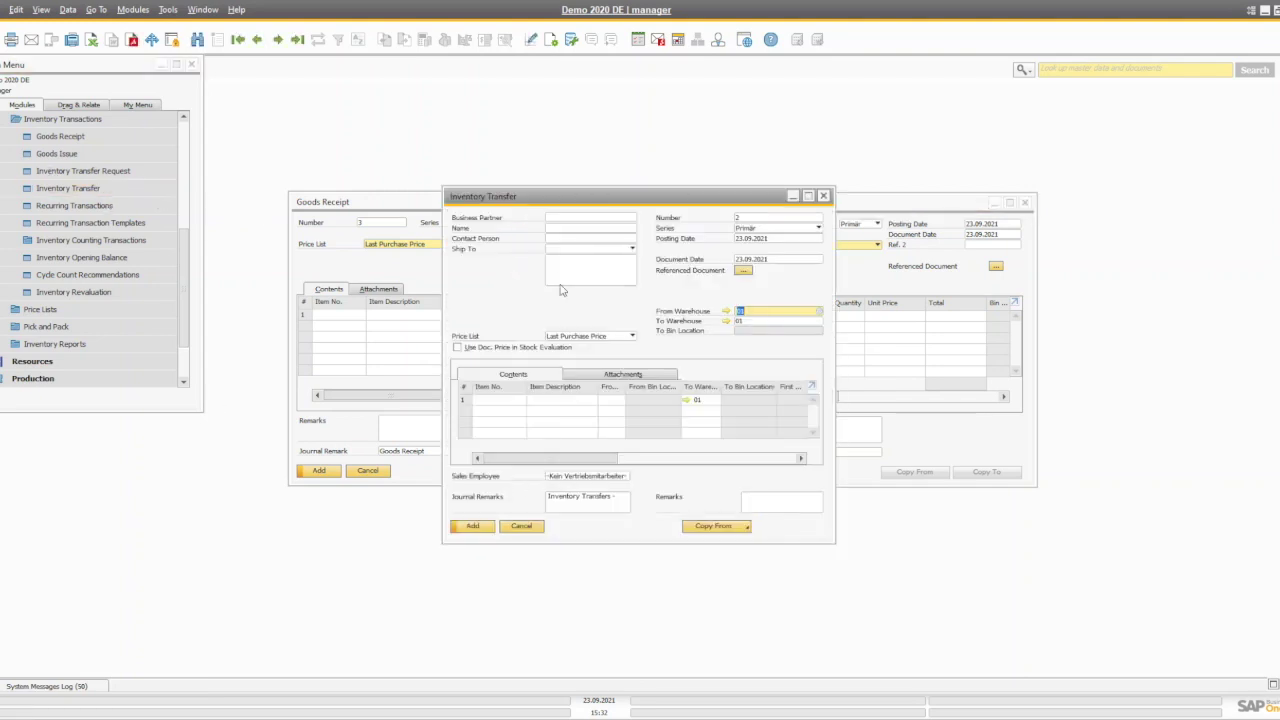
{"action": "left_click_drag", "start_coordinate": [545, 196], "coordinate": [349, 139]}
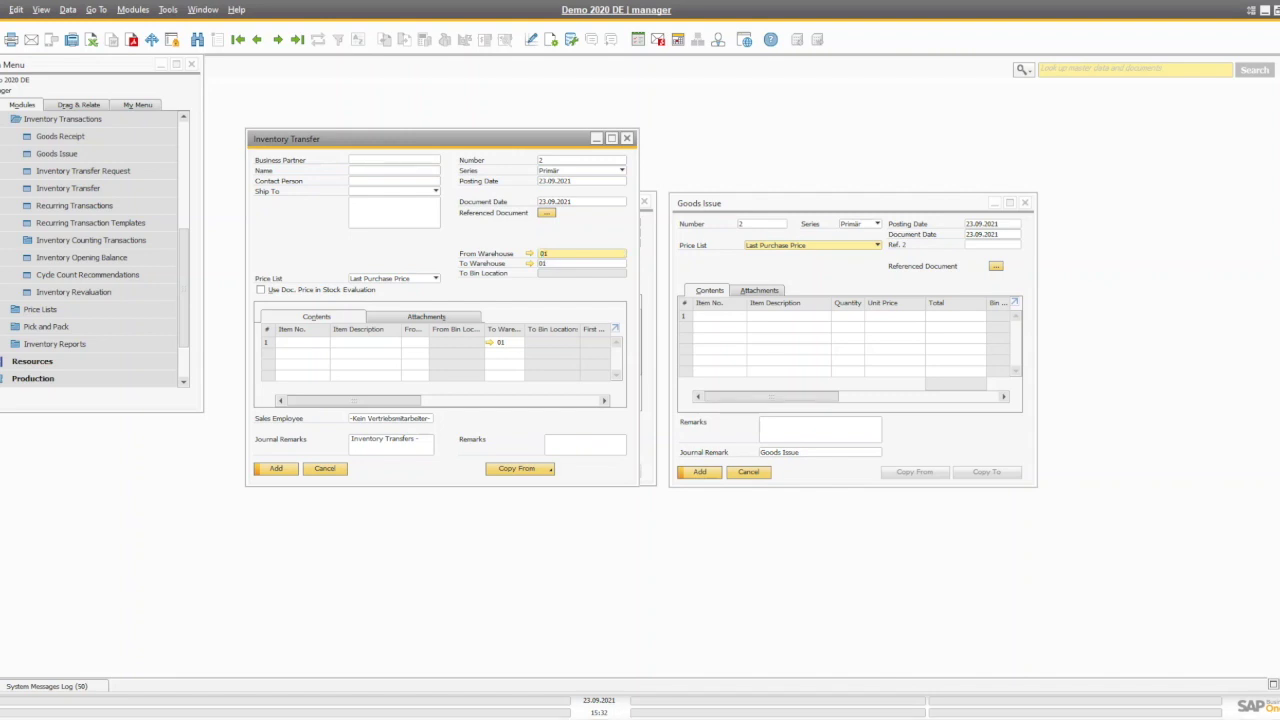
{"action": "left_click", "coordinate": [924, 447]}
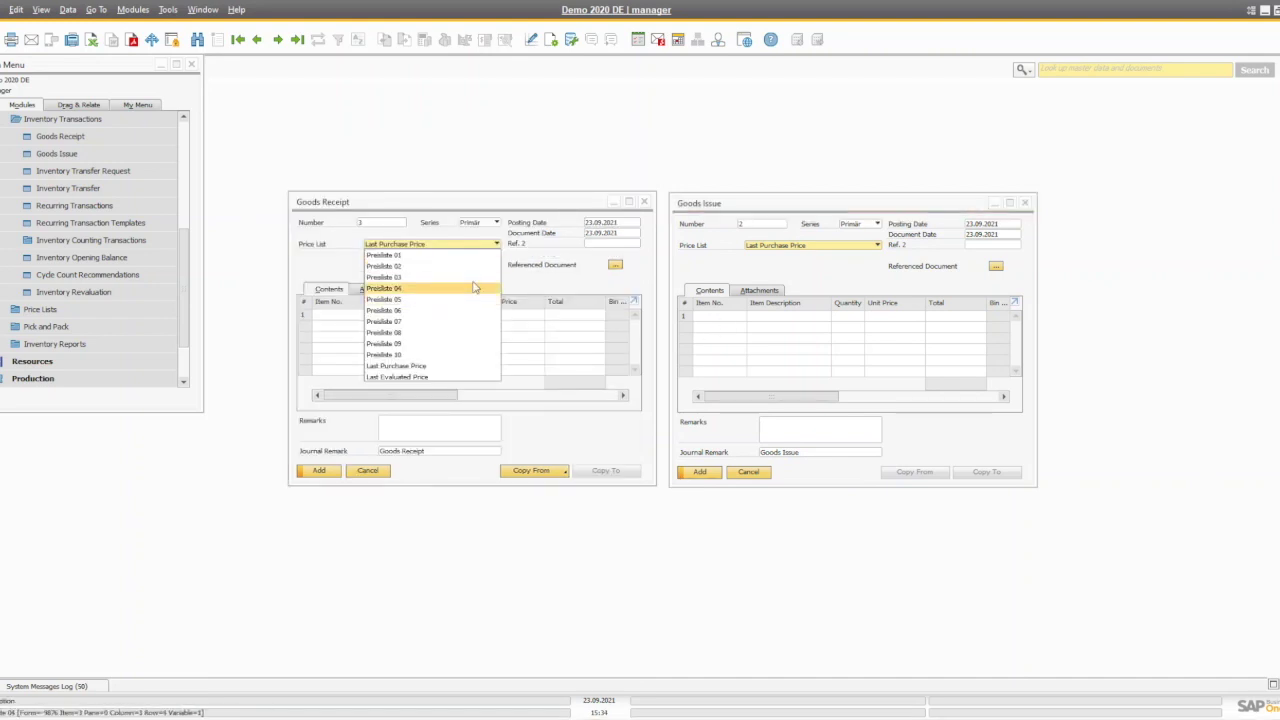
{"action": "left_click", "coordinate": [381, 232]}
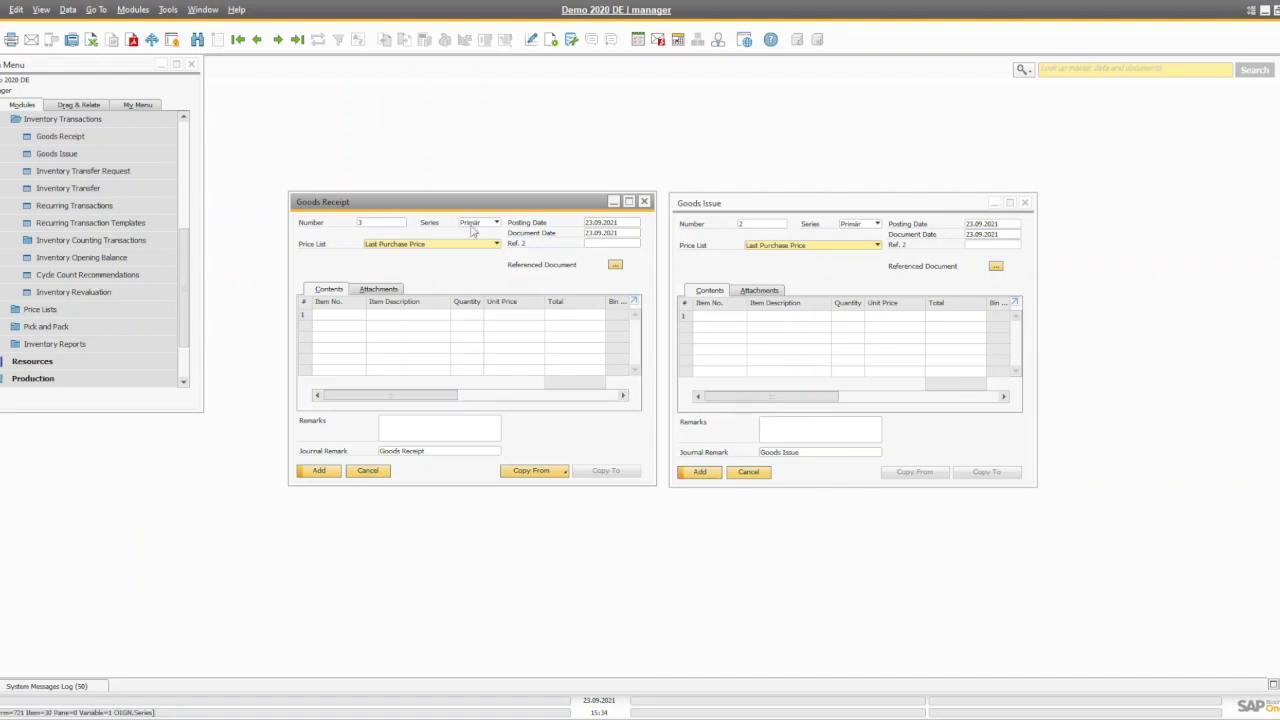
Open a Goods Receipt PO from Purchasing to compare it with the inventory Goods Receipt, and close it
{"action": "left_click", "coordinate": [55, 120]}
{"action": "scroll", "coordinate": [52, 150], "scroll_direction": "up", "scroll_amount": 3}
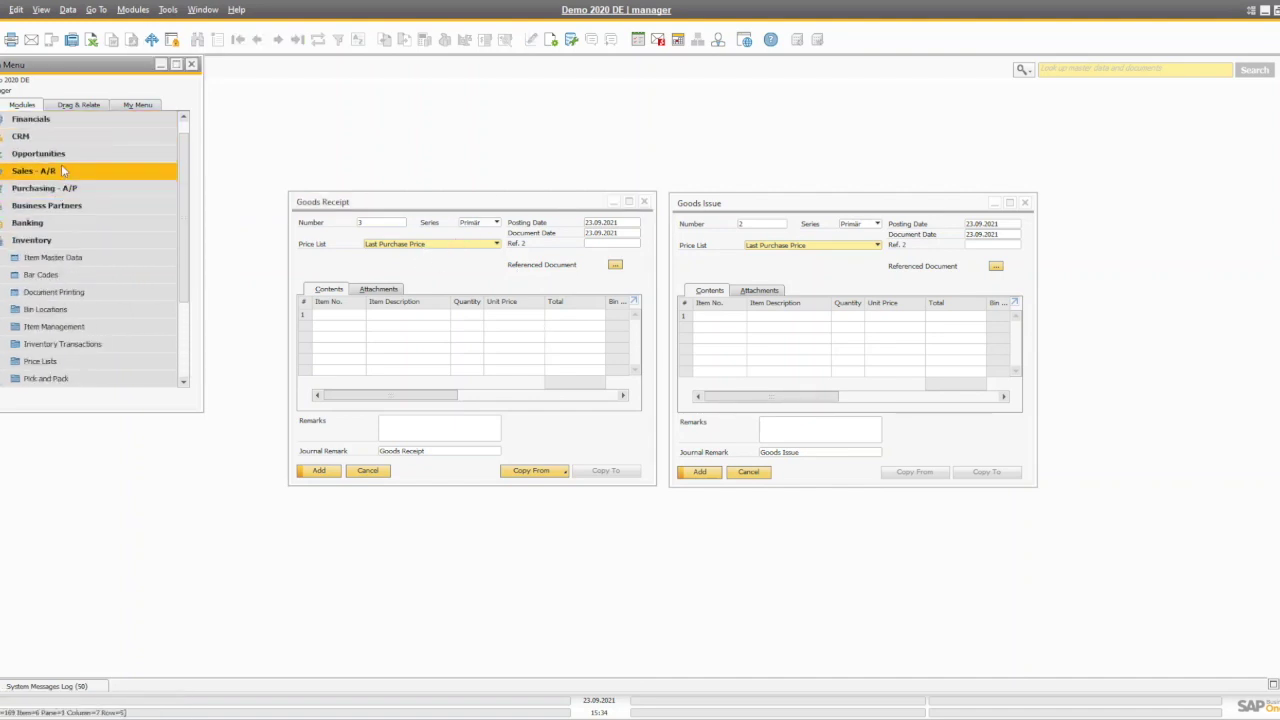
{"action": "left_click", "coordinate": [44, 190]}
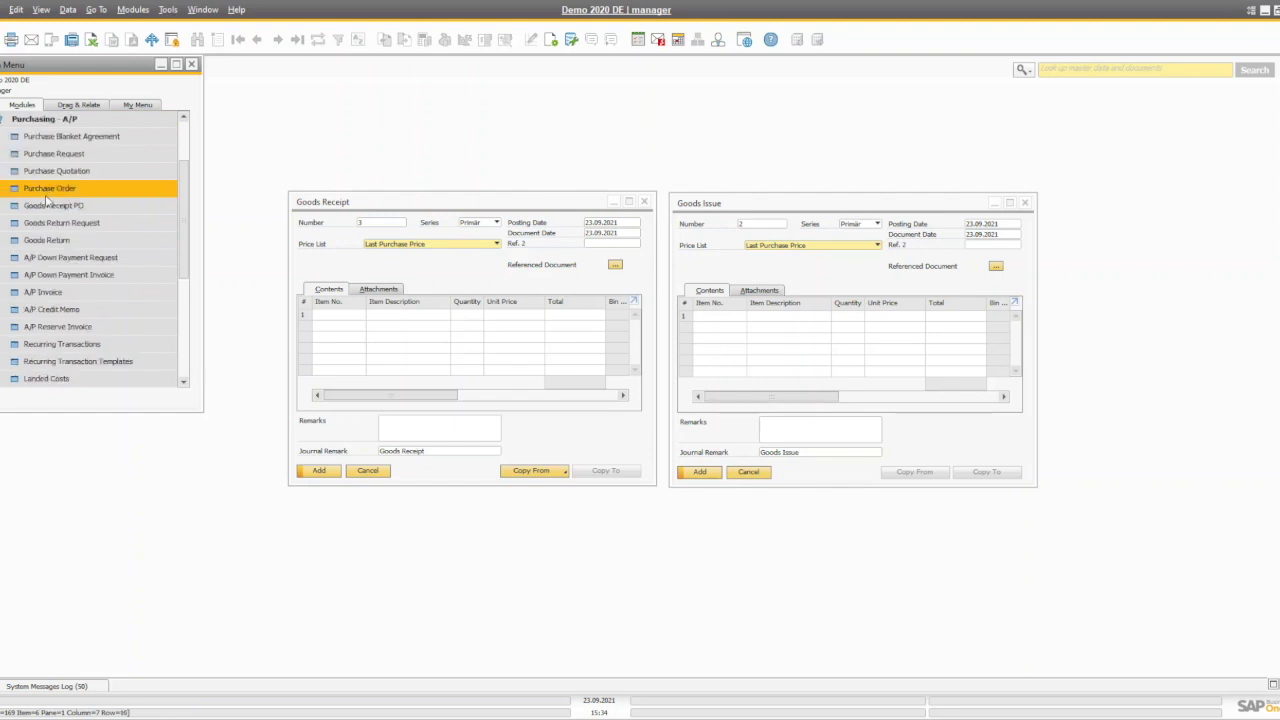
{"action": "left_click", "coordinate": [55, 205]}
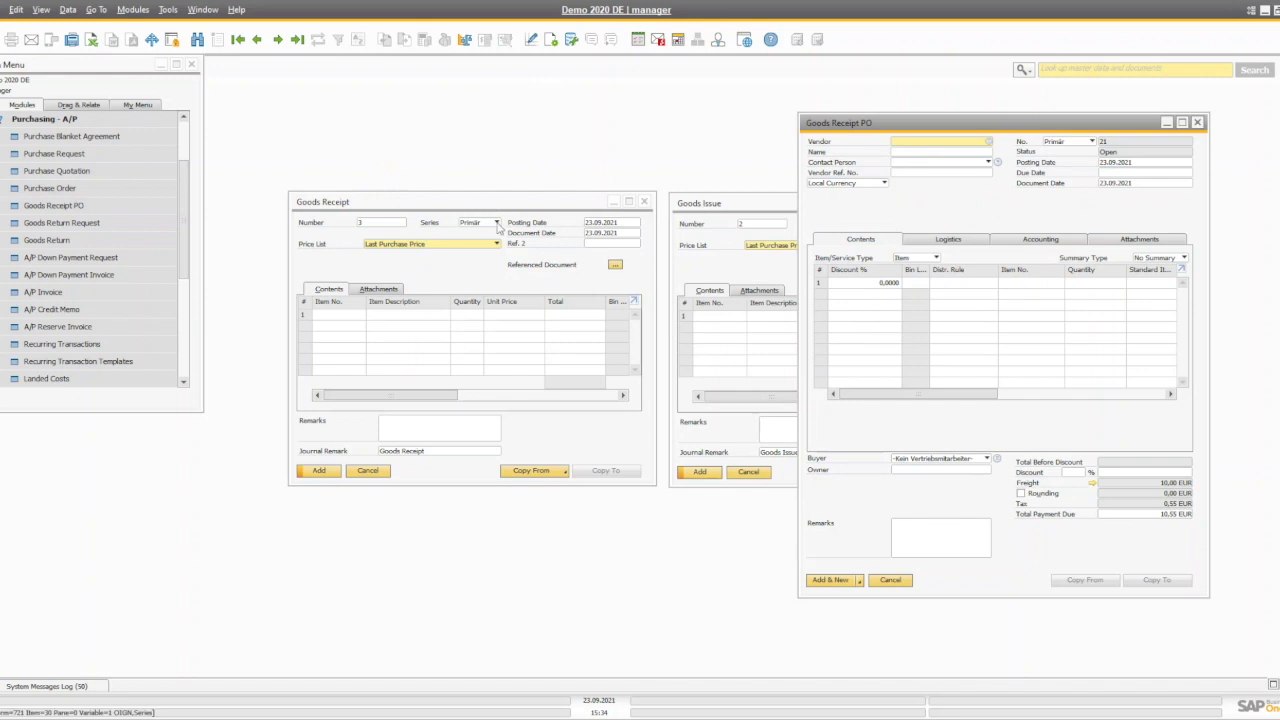
{"action": "left_click", "coordinate": [1197, 122]}
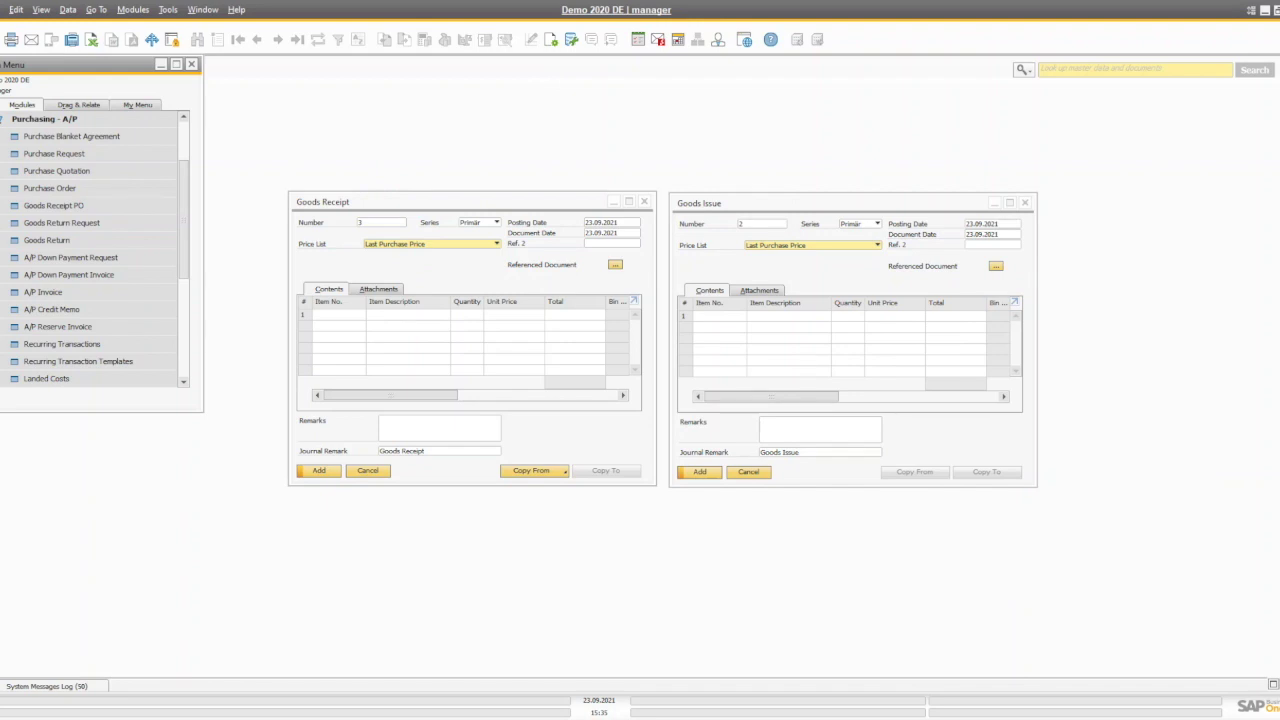
Close the Goods Issue form and move the Goods Receipt form to the middle of the workspace
{"action": "left_click", "coordinate": [548, 411]}
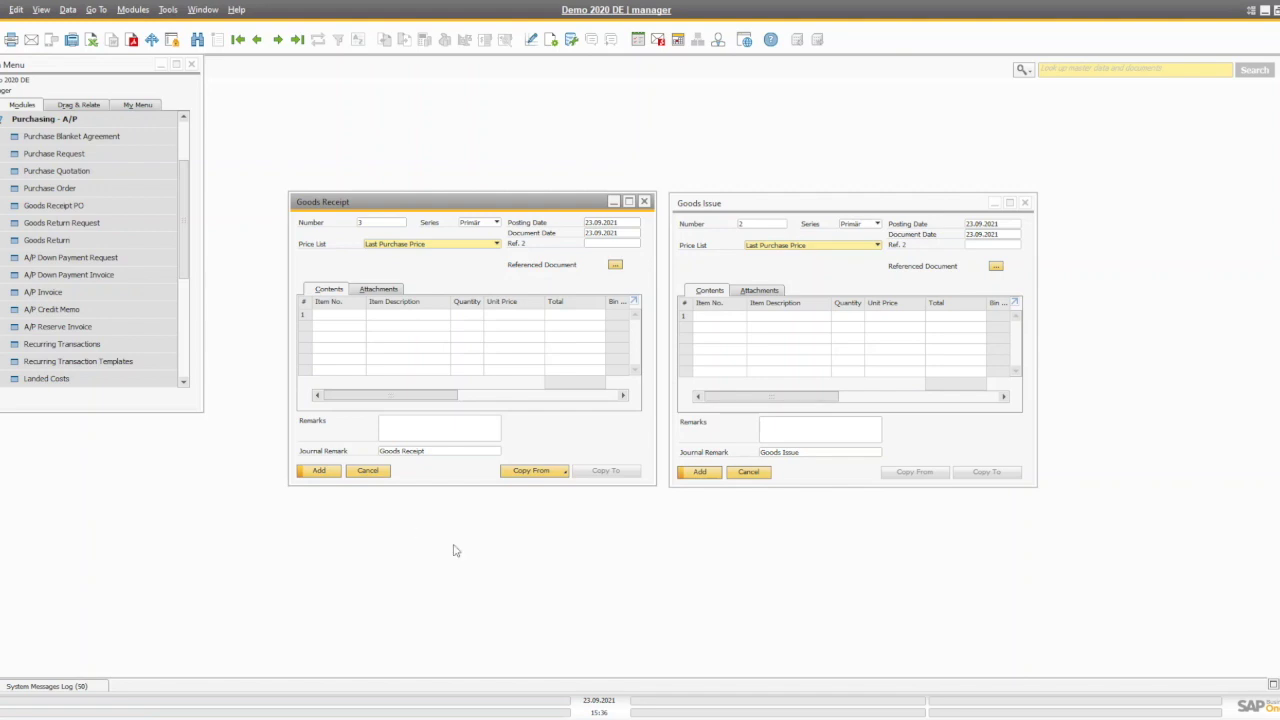
{"action": "left_click", "coordinate": [903, 443]}
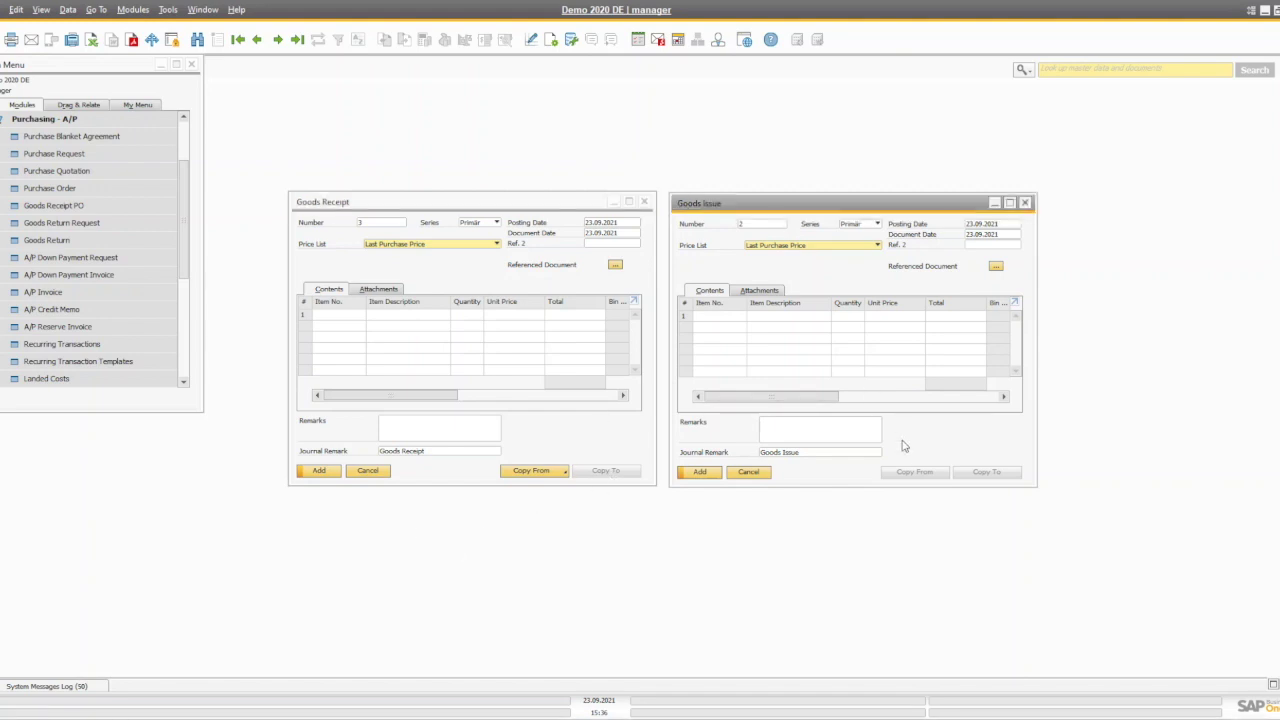
{"action": "key", "text": "Escape"}
{"action": "left_click_drag", "start_coordinate": [387, 202], "coordinate": [546, 177]}
Add item 10000 Printer to the first row of the Goods Receipt with a quantity of 100
{"action": "left_click", "coordinate": [494, 289]}
{"action": "key", "text": "Tab"}
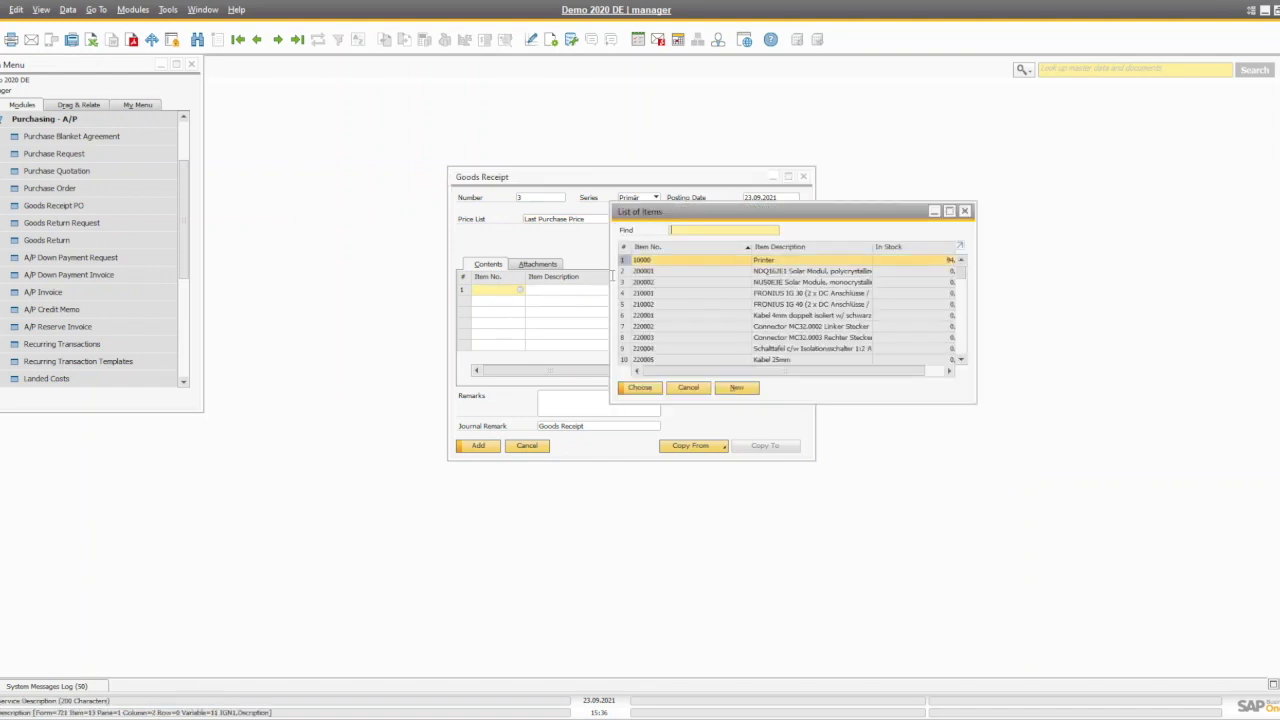
{"action": "double_click", "coordinate": [701, 270]}
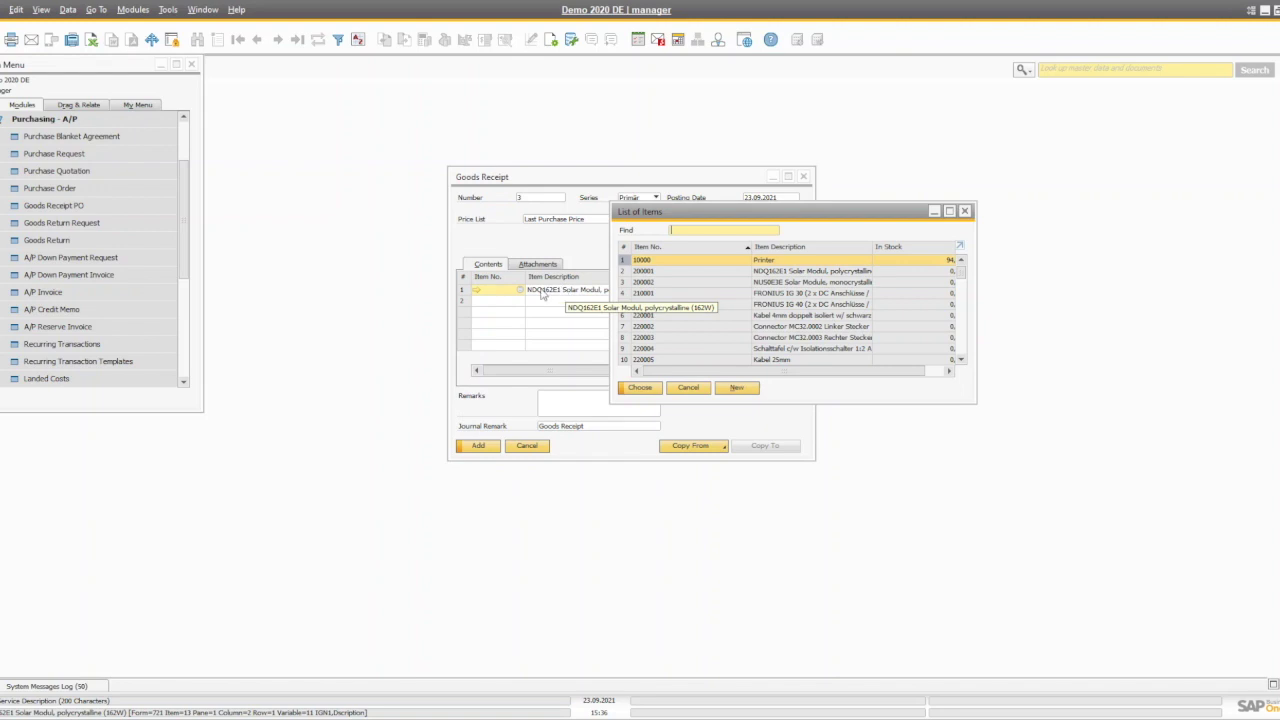
{"action": "key", "text": "Return"}
{"action": "key", "text": "Tab"}
{"action": "key", "text": "Tab"}
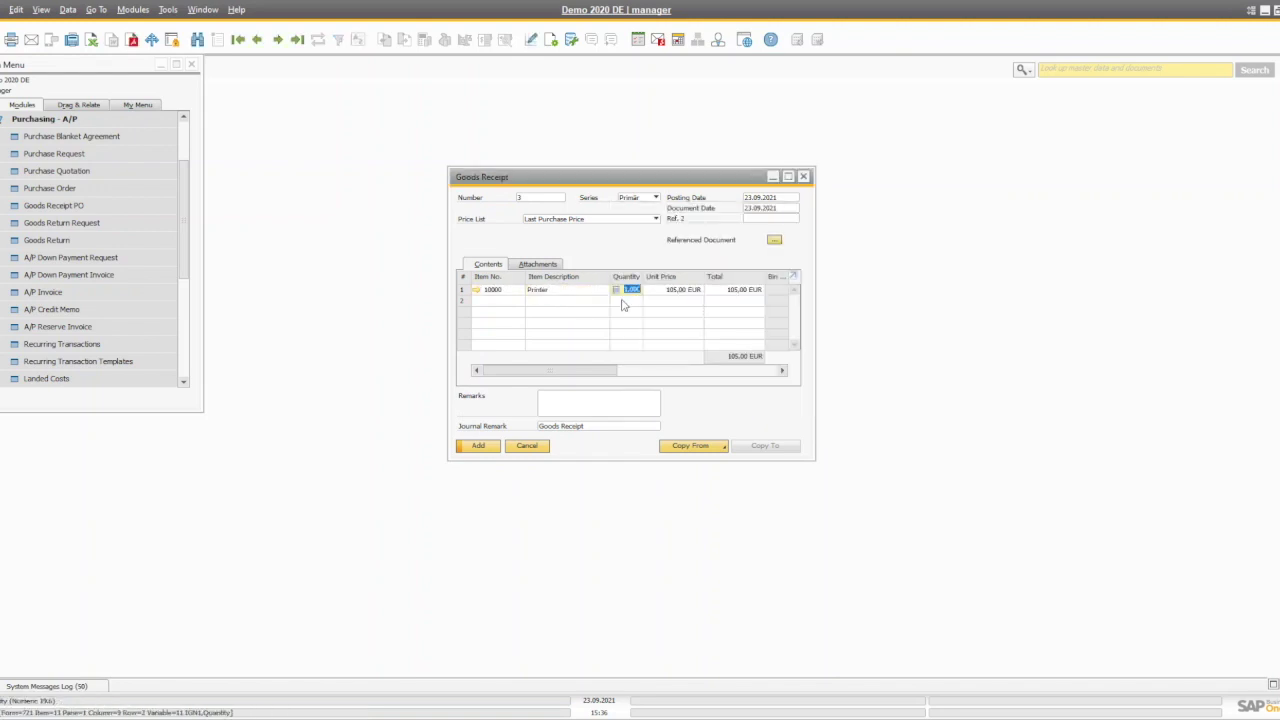
{"action": "type", "text": "100"}
{"action": "key", "text": "Tab"}
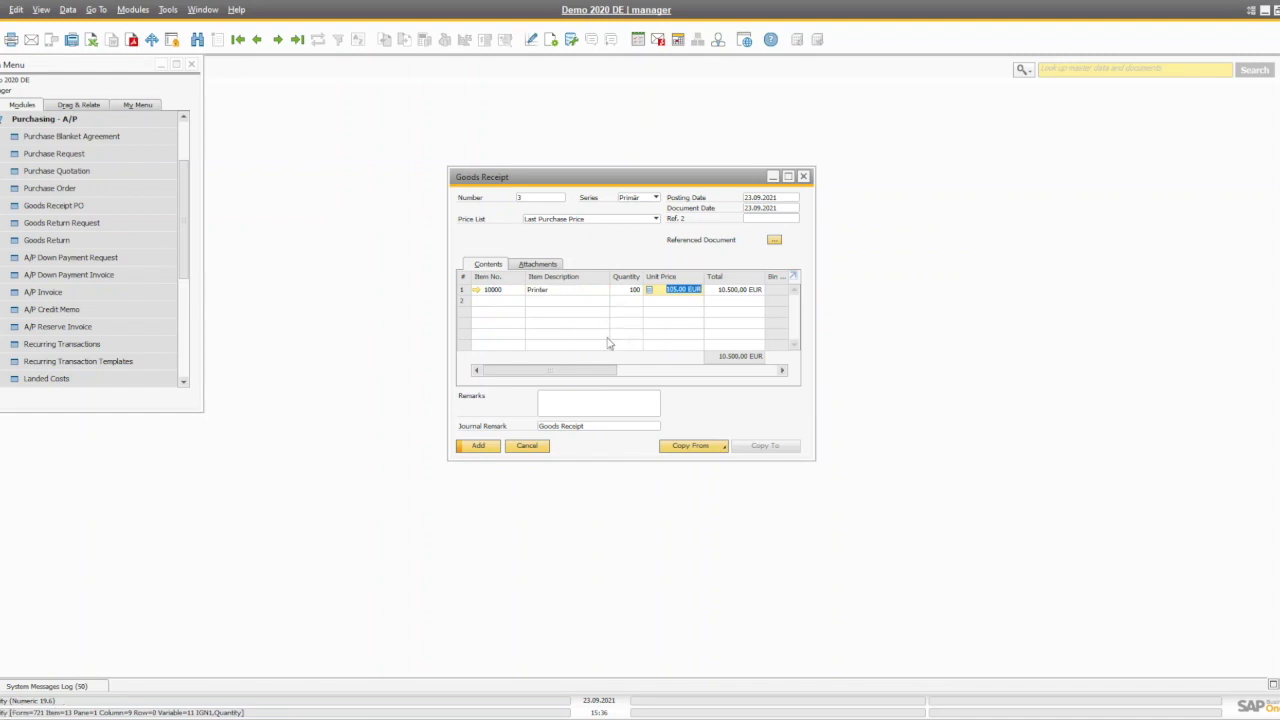
Make the Whse column visible in the Goods Receipt table through its form settings
{"action": "mouse_move", "coordinate": [589, 377]}
{"action": "left_mouse_down"}
{"action": "mouse_move", "coordinate": [757, 373]}
{"action": "mouse_move", "coordinate": [606, 372]}
{"action": "left_mouse_up"}
{"action": "right_click", "coordinate": [469, 280]}
{"action": "left_click", "coordinate": [485, 343]}
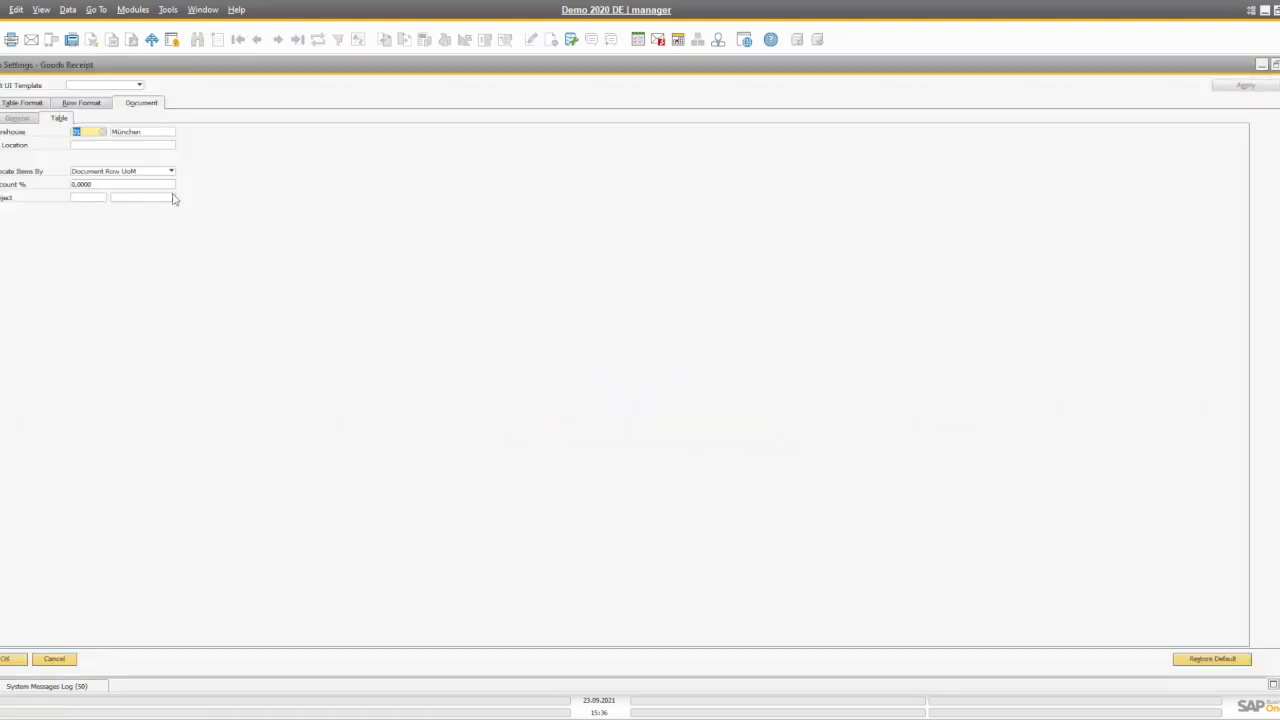
{"action": "left_click", "coordinate": [20, 103]}
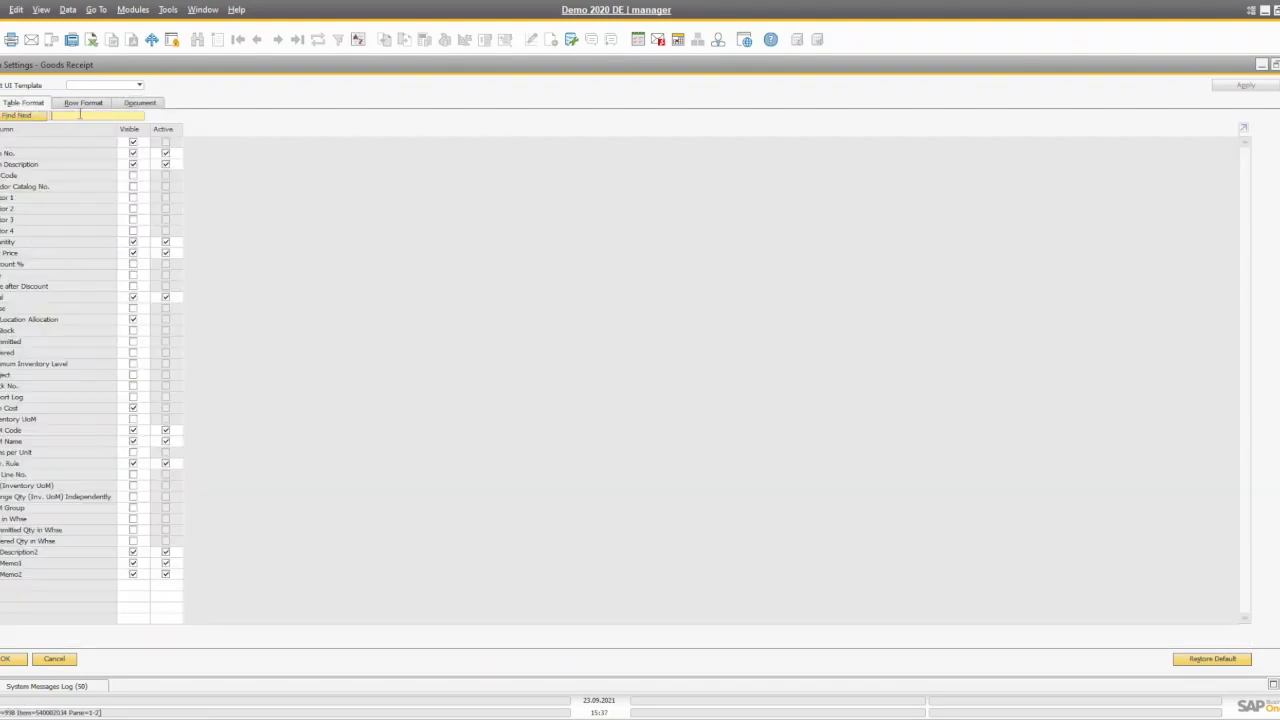
{"action": "type", "text": "w"}
{"action": "key", "text": "BackSpace"}
{"action": "type", "text": "w"}
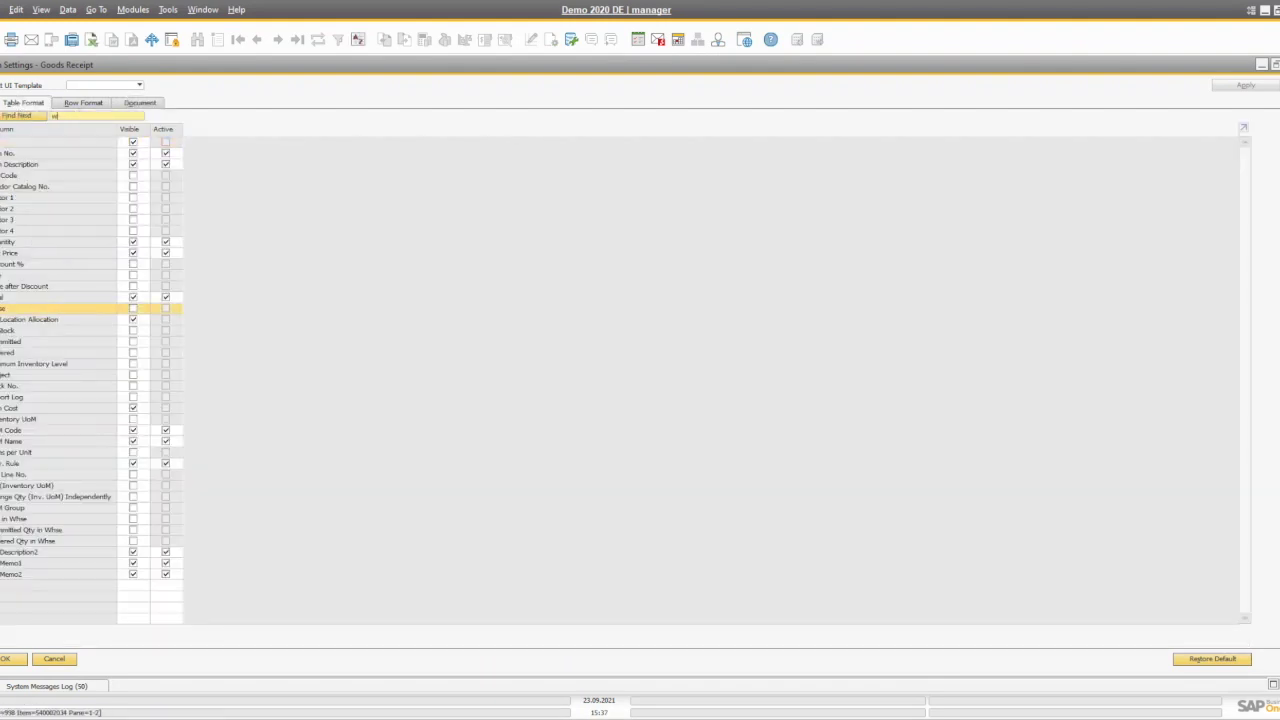
{"action": "type", "text": "h"}
{"action": "left_click", "coordinate": [133, 308]}
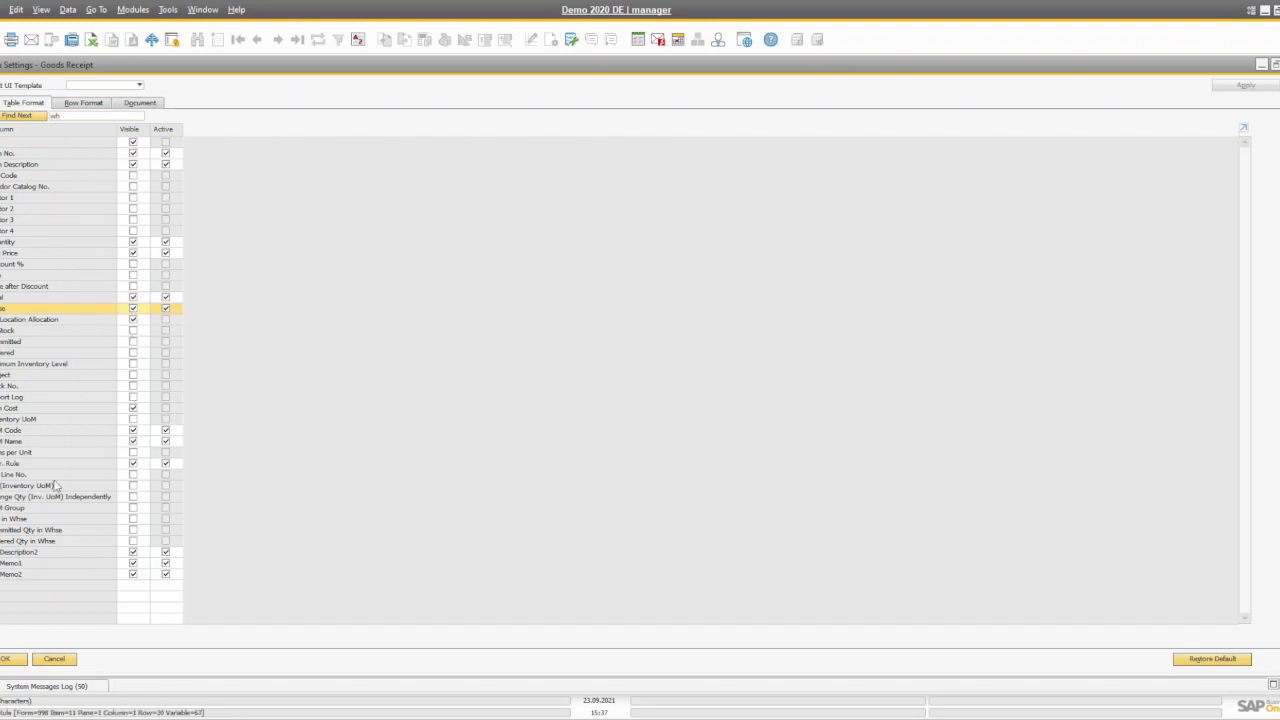
{"action": "left_click", "coordinate": [12, 660]}
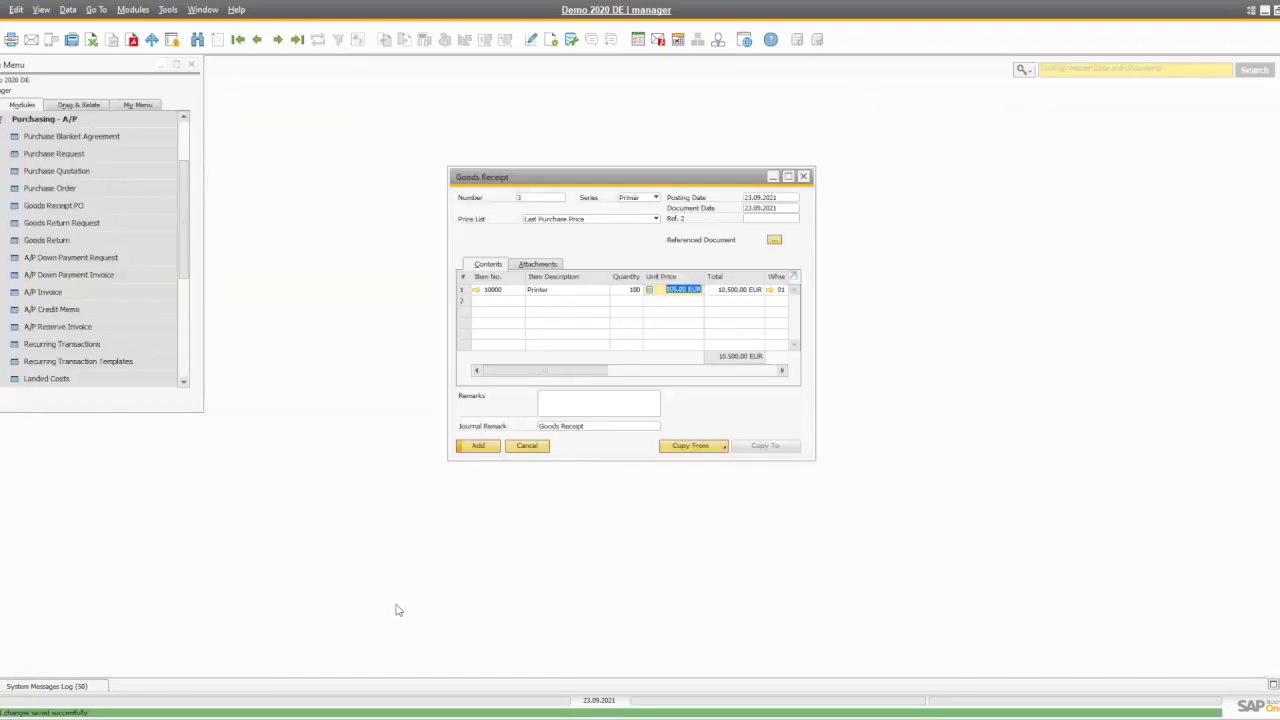
Set the Printer row's warehouse to B01 and add the Goods Receipt document
{"action": "left_click", "coordinate": [787, 295]}
{"action": "type", "text": "b01"}
{"action": "key", "text": "Tab"}
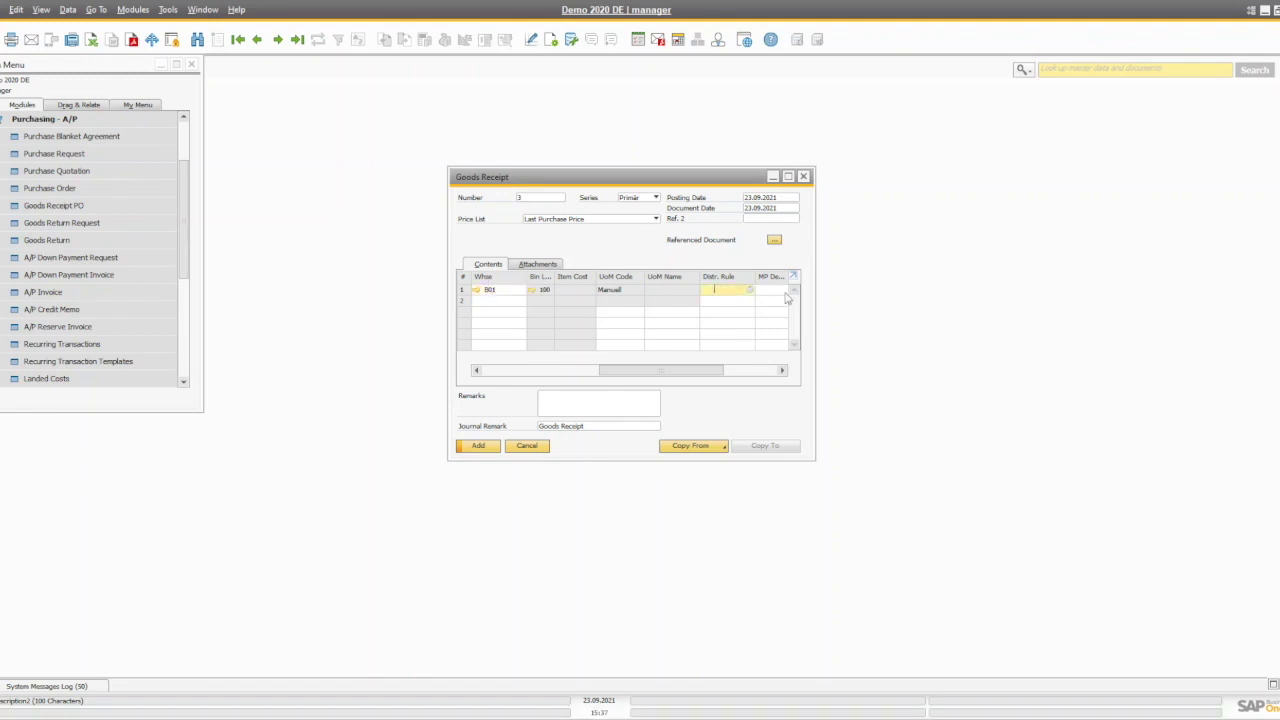
{"action": "left_click", "coordinate": [533, 370]}
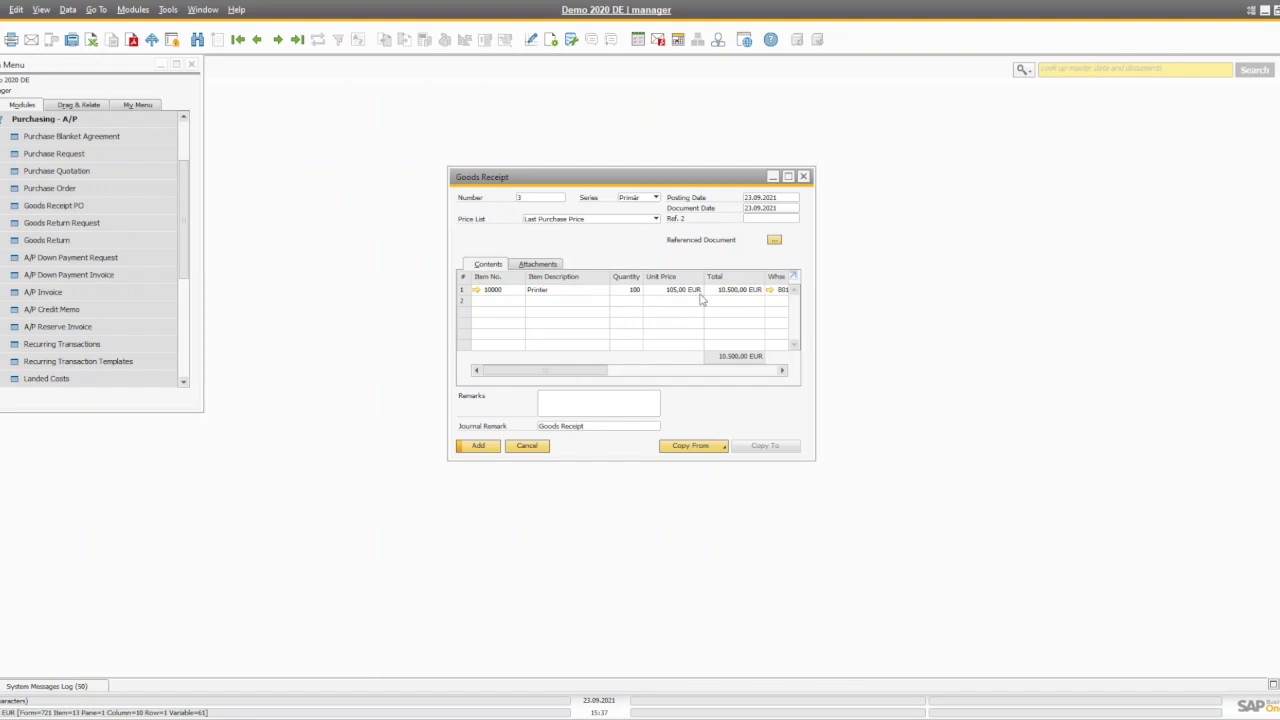
{"action": "left_click", "coordinate": [476, 447]}
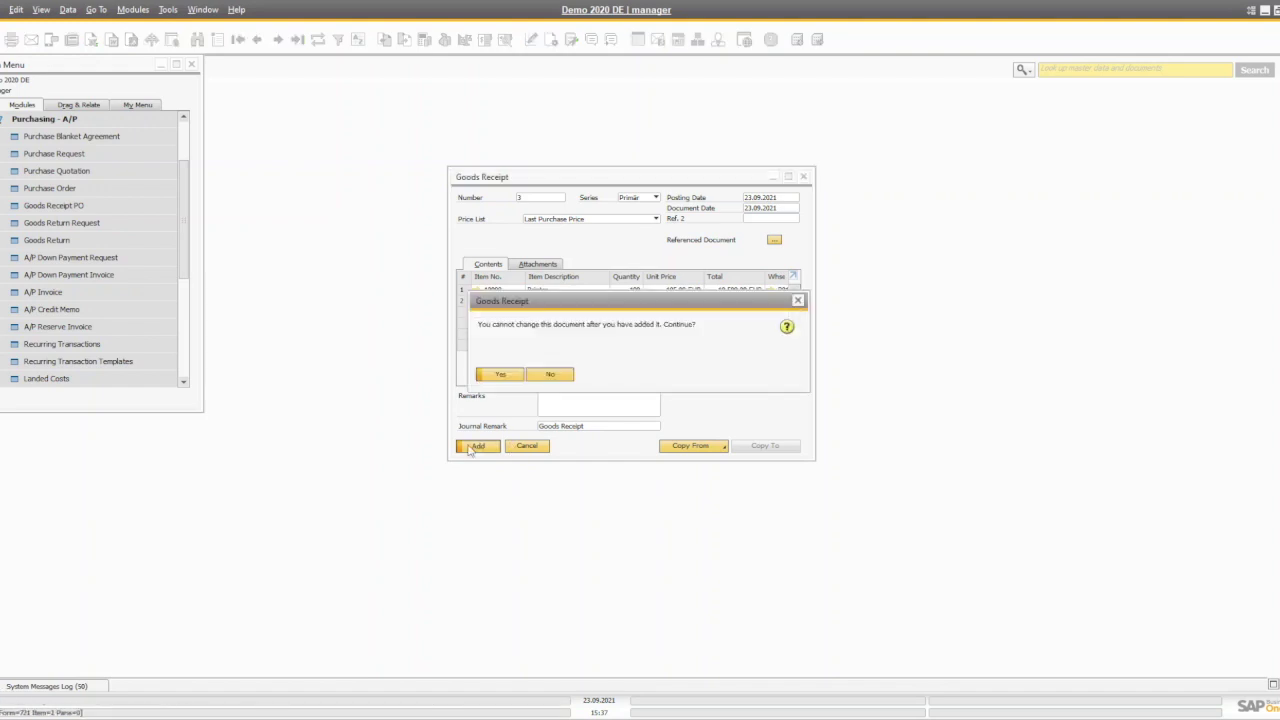
{"action": "left_click", "coordinate": [500, 375]}
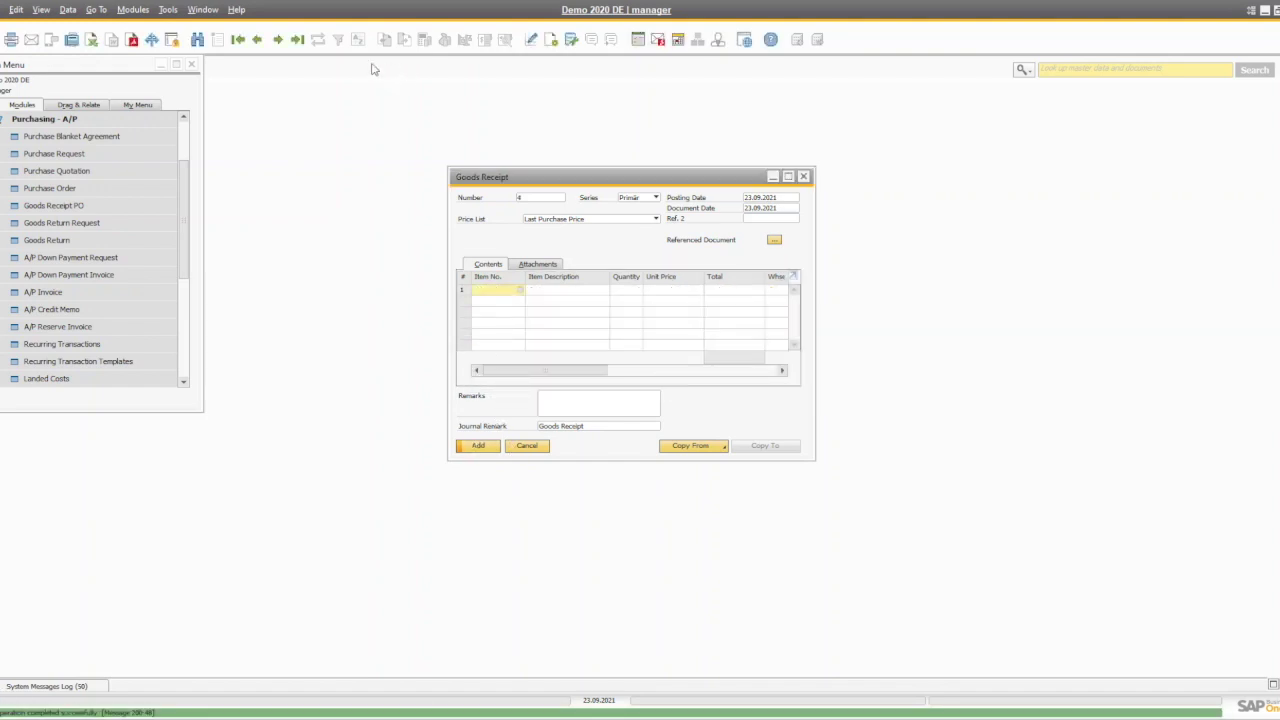
Display the last Goods Receipt beside the Printer's item master data and check the item's stock in warehouse B01
{"action": "left_click", "coordinate": [297, 39]}
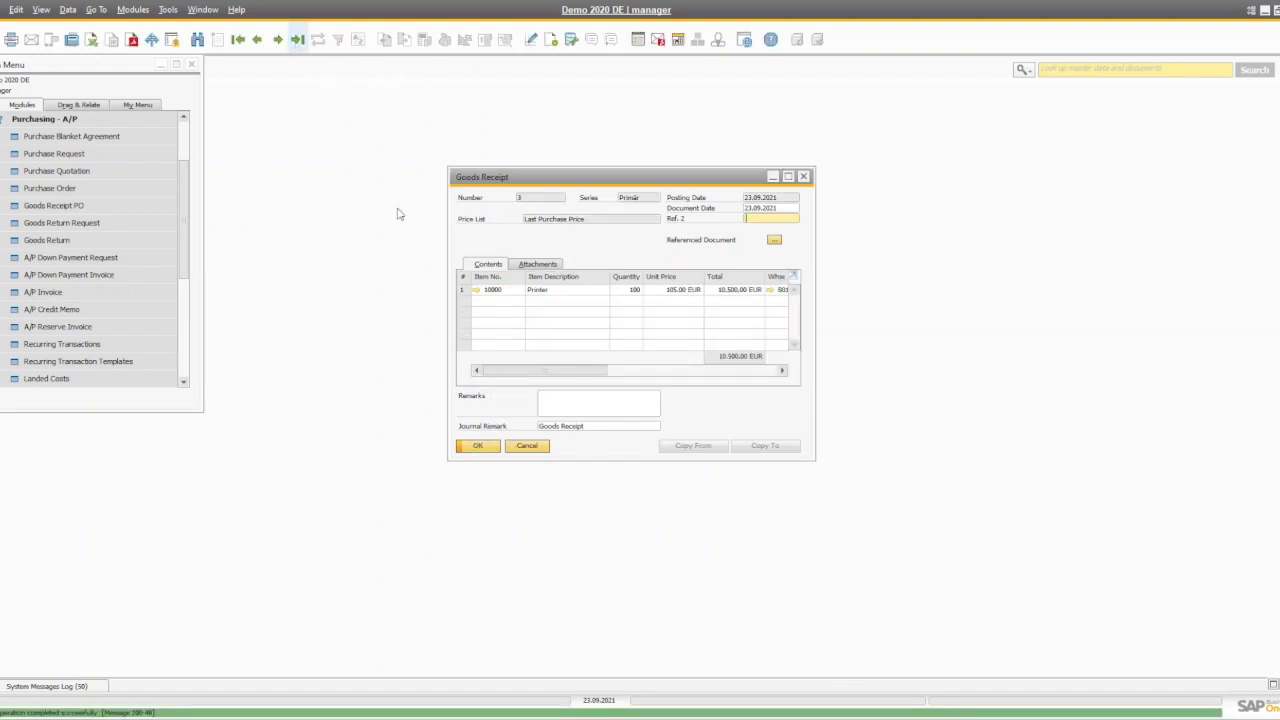
{"action": "left_click", "coordinate": [476, 289]}
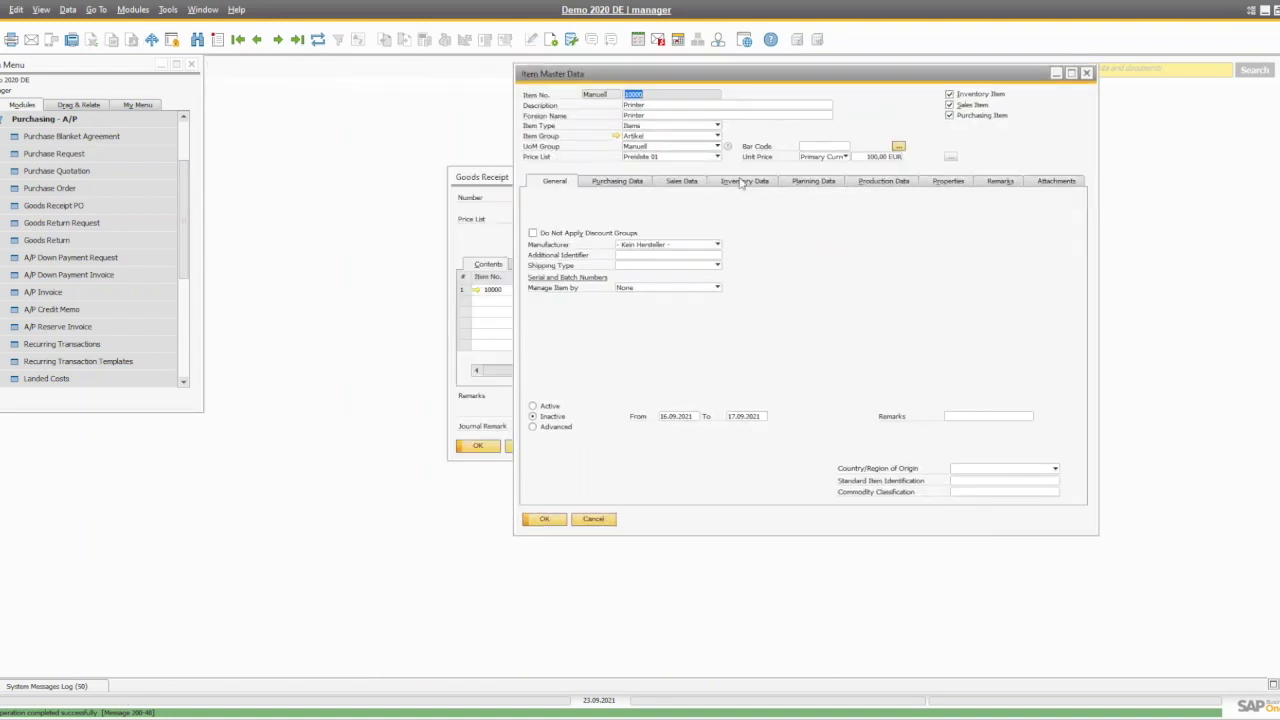
{"action": "left_click", "coordinate": [741, 182]}
{"action": "scroll", "coordinate": [540, 398], "scroll_direction": "down", "scroll_amount": 2}
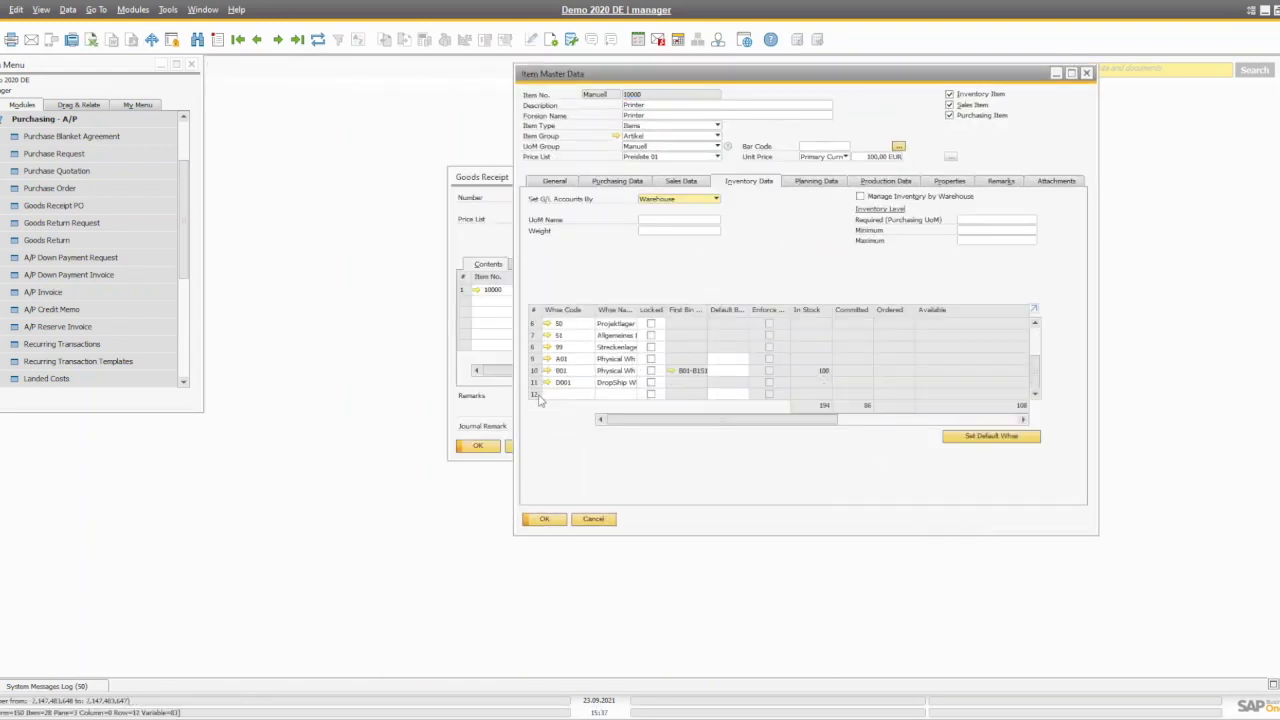
{"action": "left_click", "coordinate": [536, 371]}
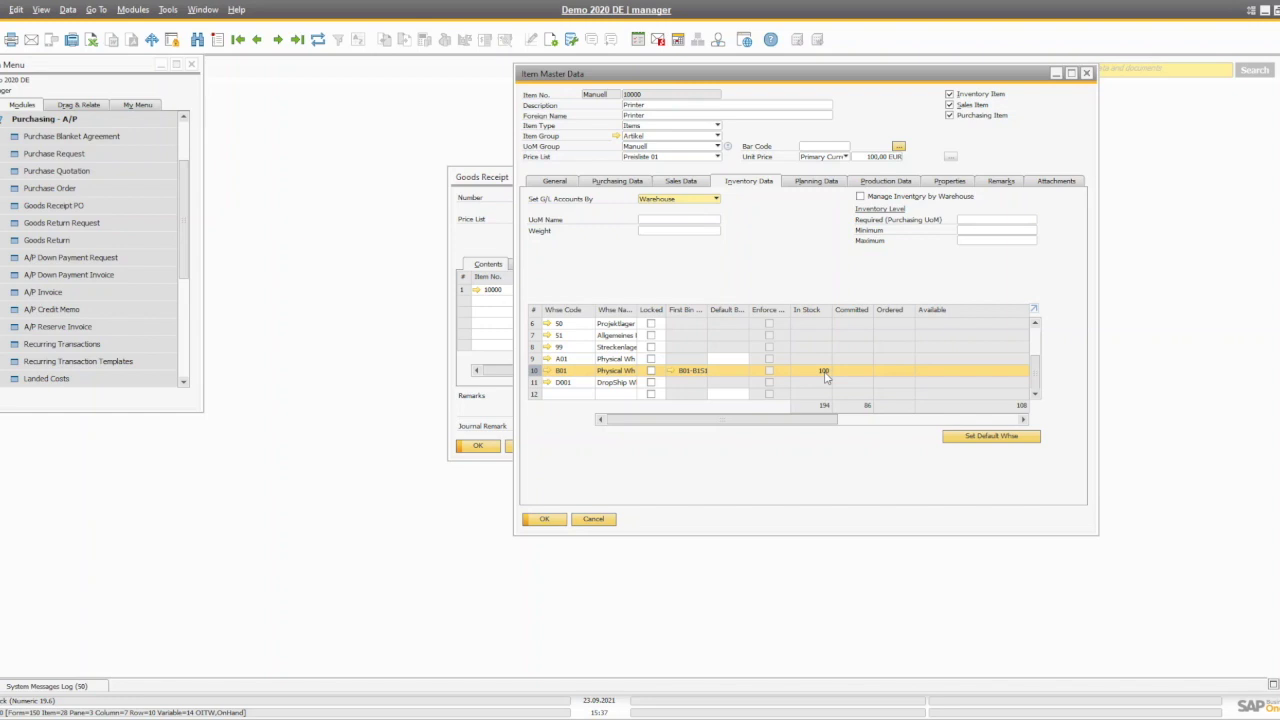
{"action": "left_click", "coordinate": [479, 177]}
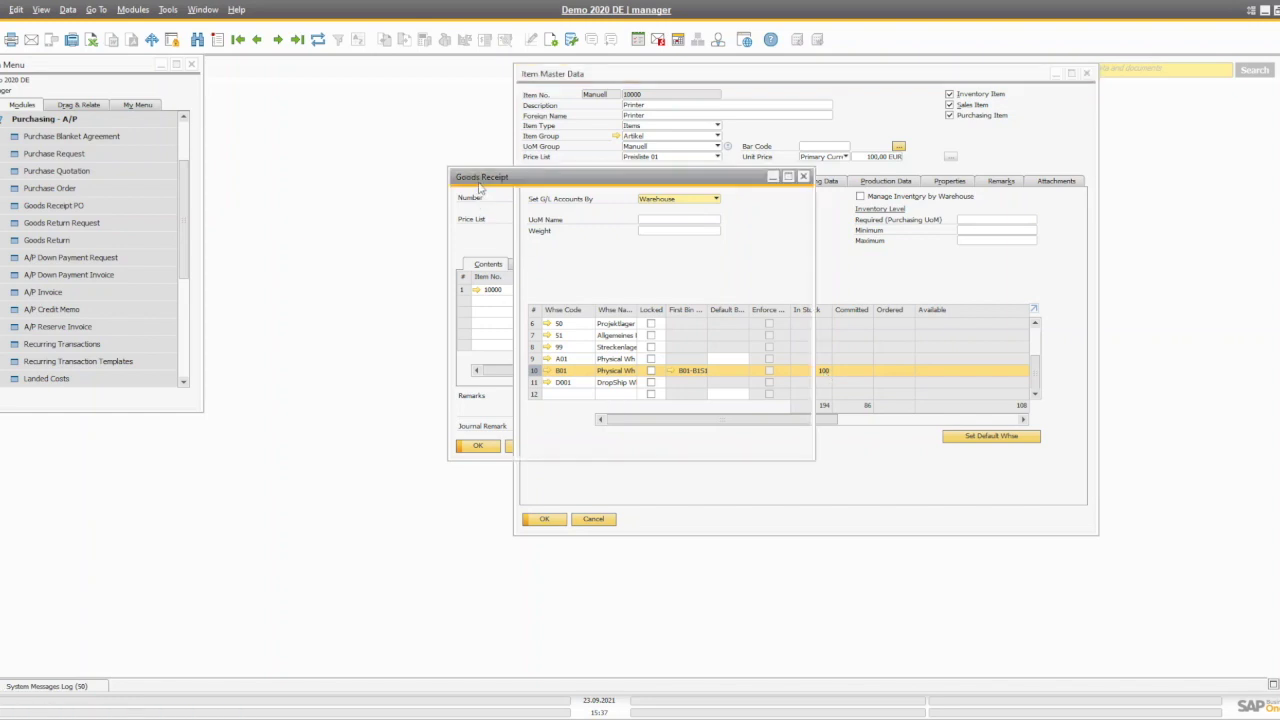
{"action": "left_click_drag", "start_coordinate": [479, 177], "coordinate": [226, 212]}
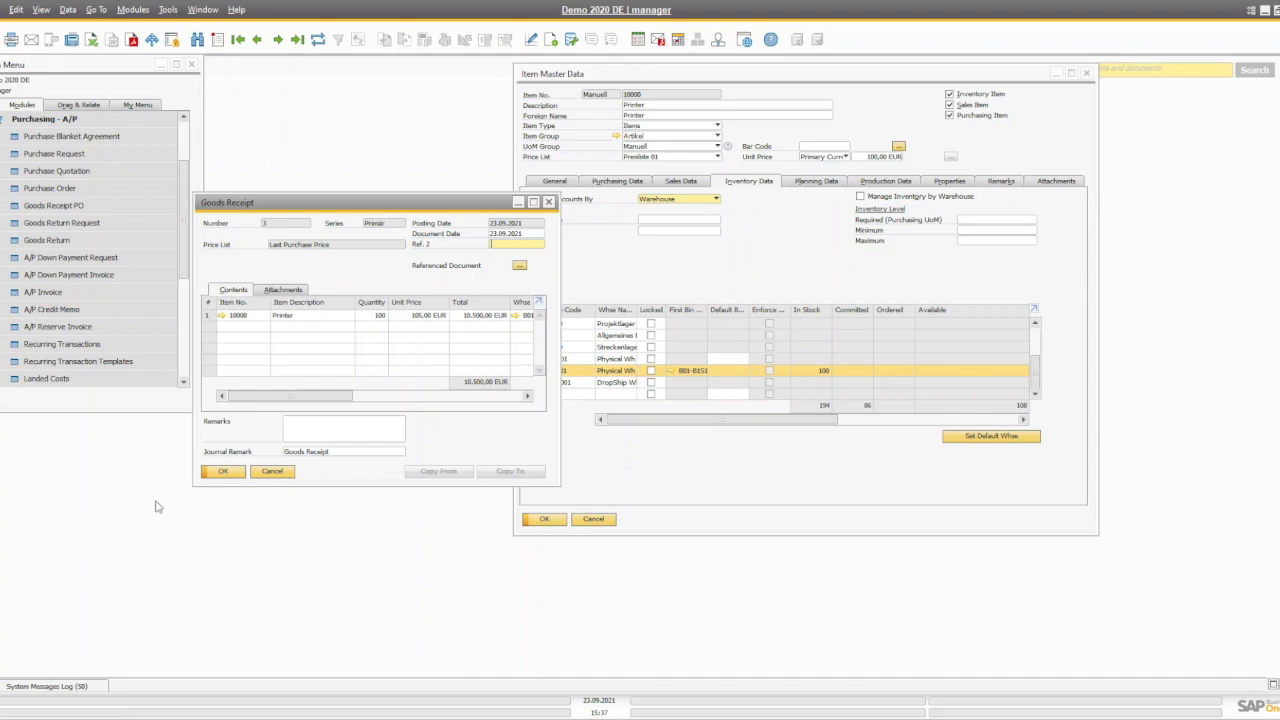
Start a new Goods Issue from the inventory transactions and place its window over the Goods Receipt
{"action": "left_click", "coordinate": [60, 118]}
{"action": "left_click", "coordinate": [62, 266]}
{"action": "left_click", "coordinate": [78, 222]}
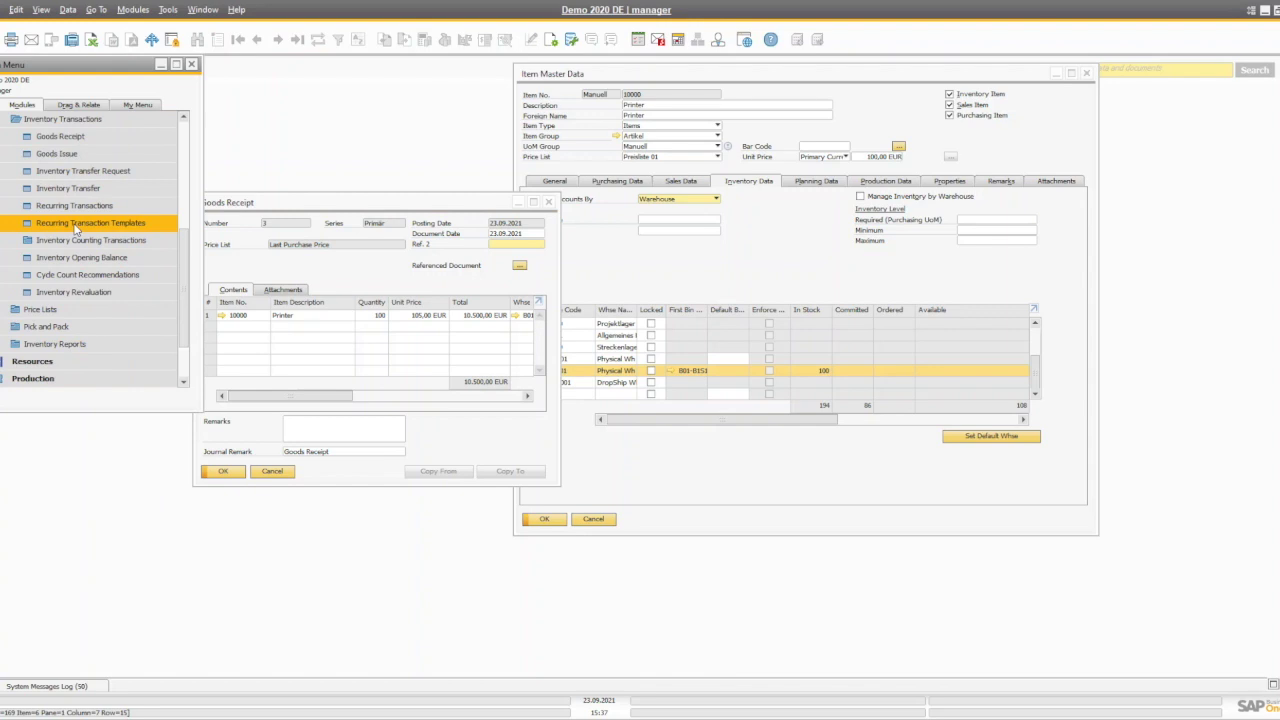
{"action": "left_click", "coordinate": [88, 154]}
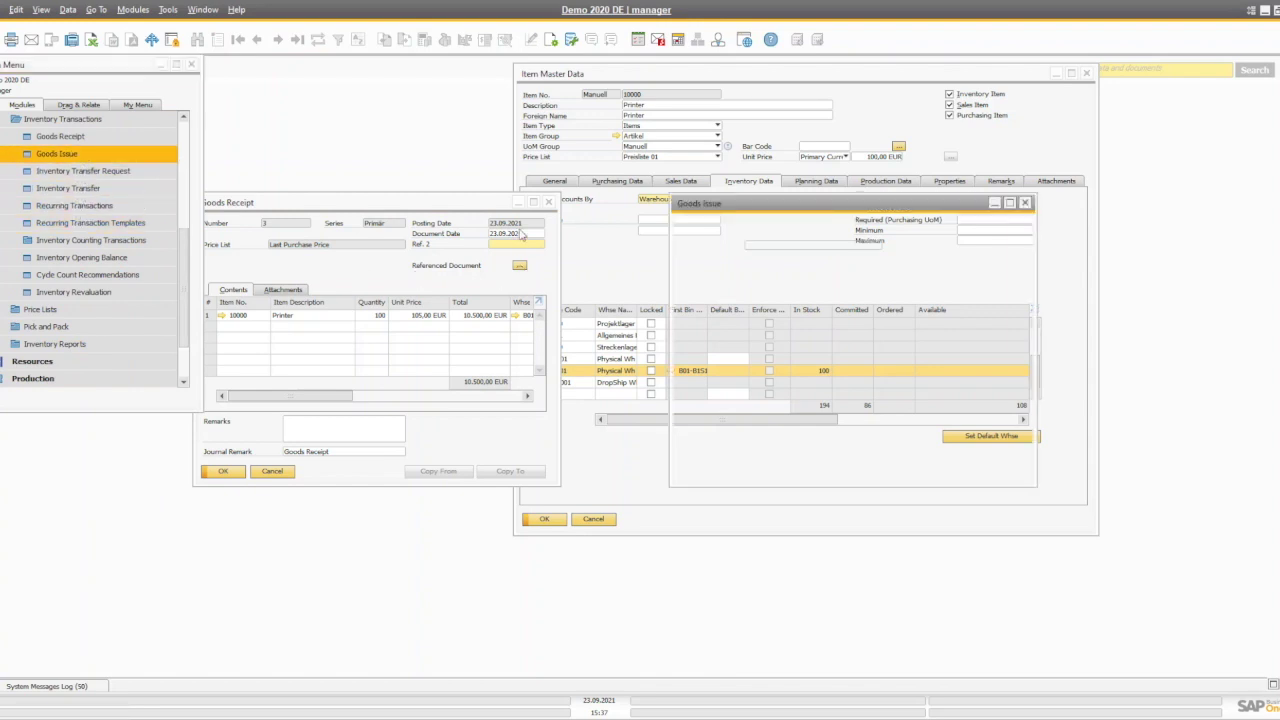
{"action": "left_click_drag", "start_coordinate": [771, 214], "coordinate": [351, 273]}
Enter item 10000 Printer with a quantity of 50 in the Goods Issue and add the document
{"action": "left_click", "coordinate": [295, 376]}
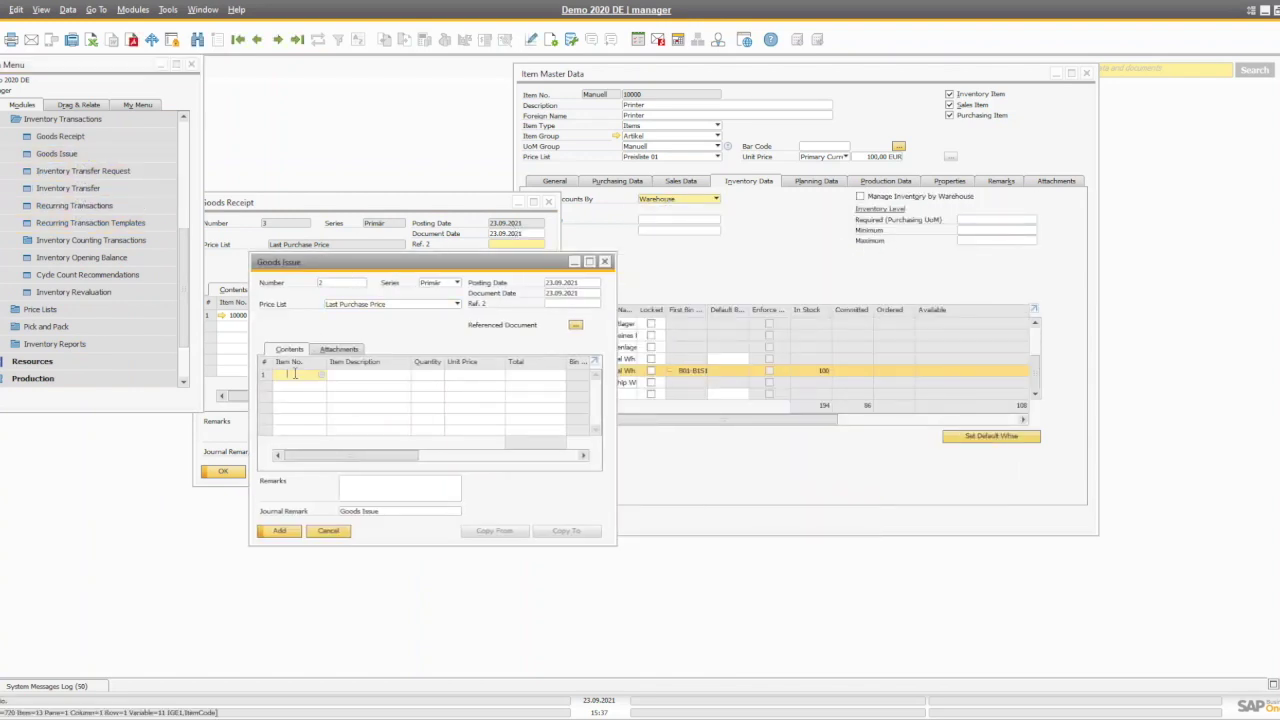
{"action": "key", "text": "Tab"}
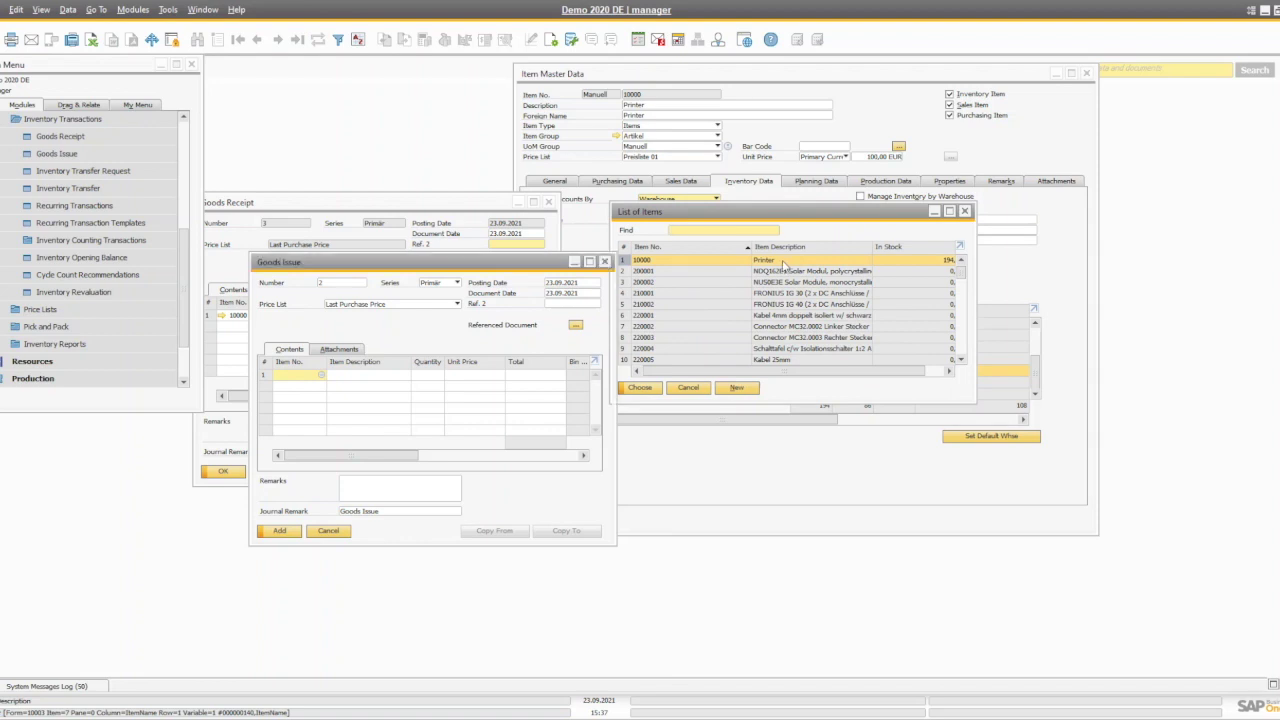
{"action": "key", "text": "Return"}
{"action": "key", "text": "Tab"}
{"action": "type", "text": "50"}
{"action": "key", "text": "Tab"}
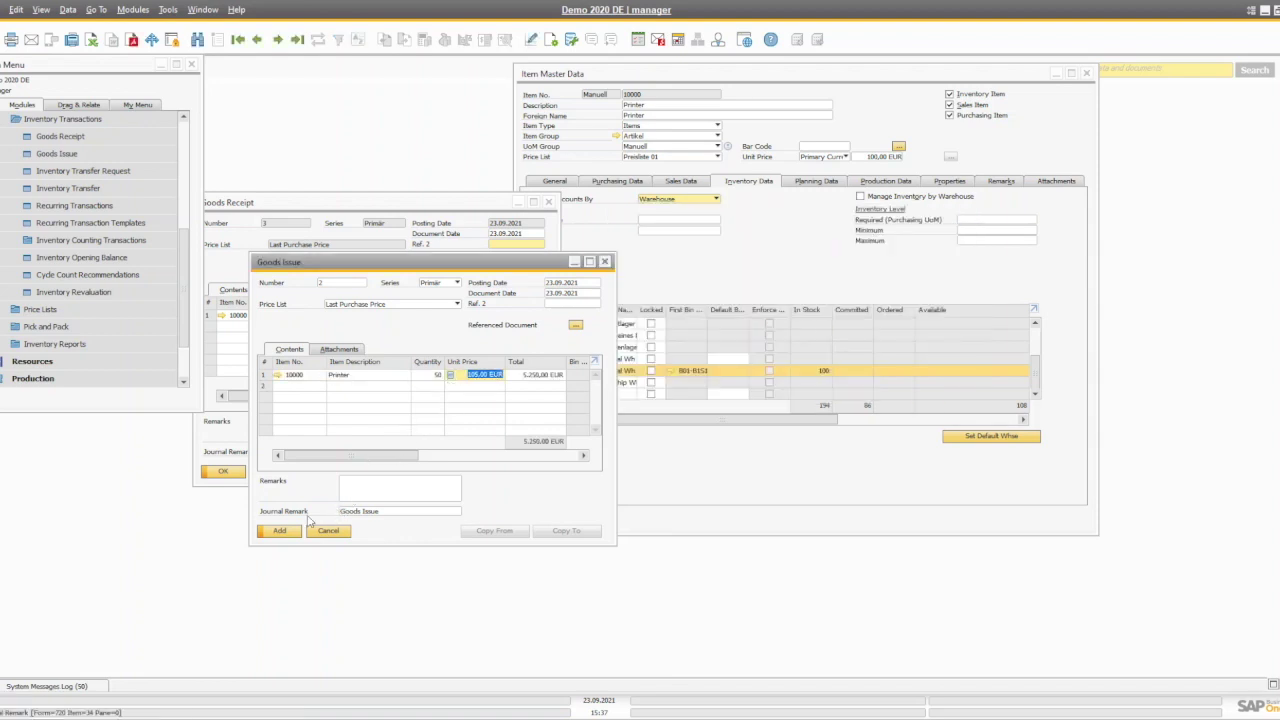
{"action": "left_click", "coordinate": [278, 531]}
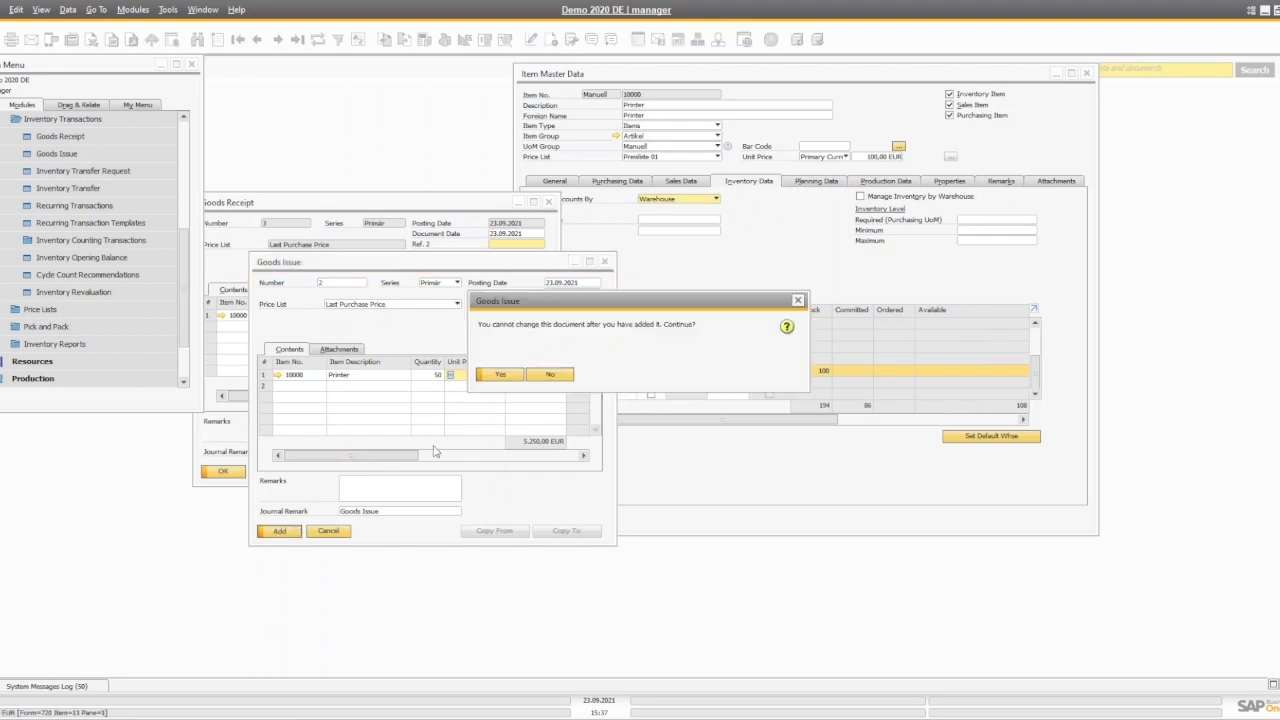
{"action": "left_click", "coordinate": [491, 385]}
Display the last Goods Issue, refresh the Printer's item master data and check its stock in each warehouse
{"action": "left_click", "coordinate": [297, 39]}
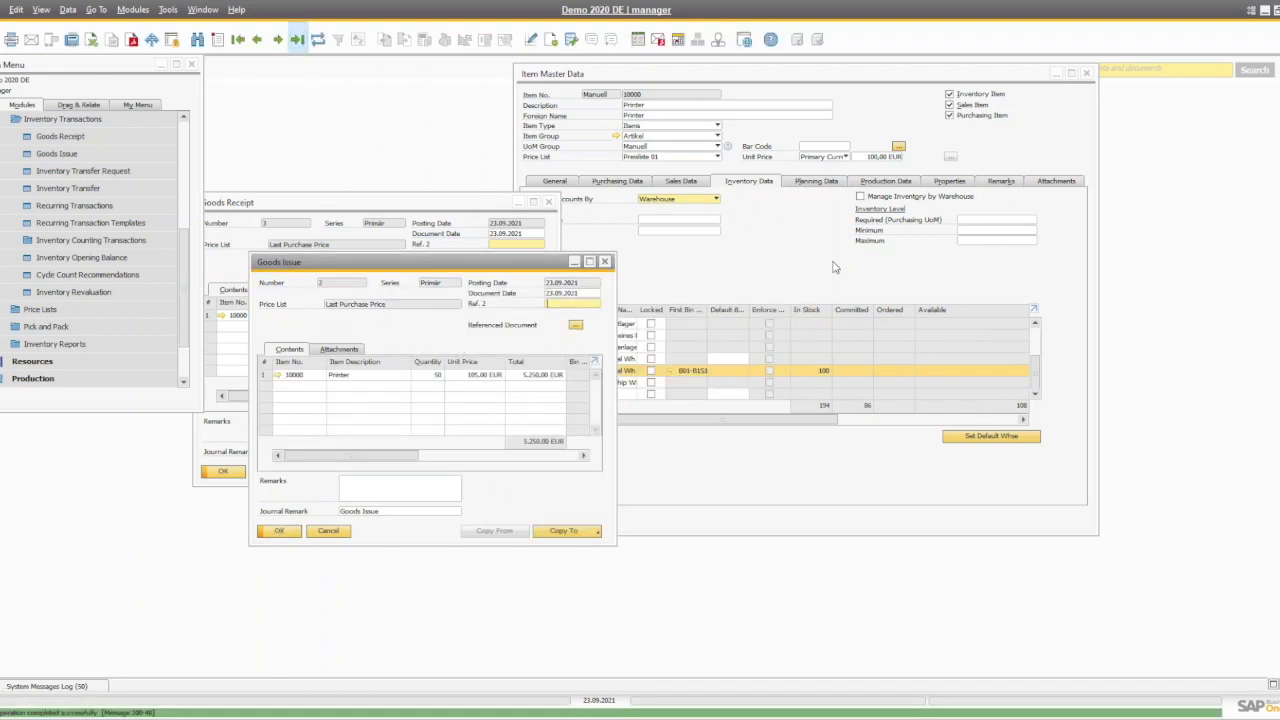
{"action": "left_click", "coordinate": [317, 39]}
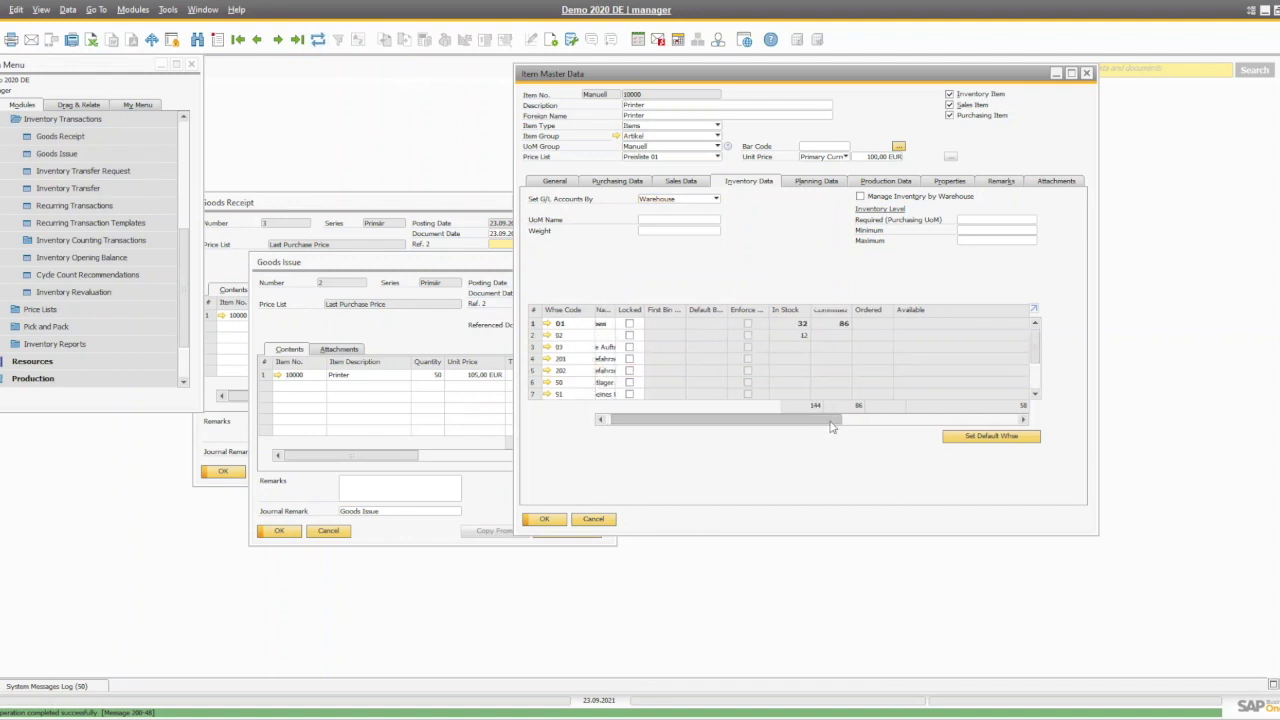
{"action": "scroll", "coordinate": [770, 390], "scroll_direction": "down", "scroll_amount": 2}
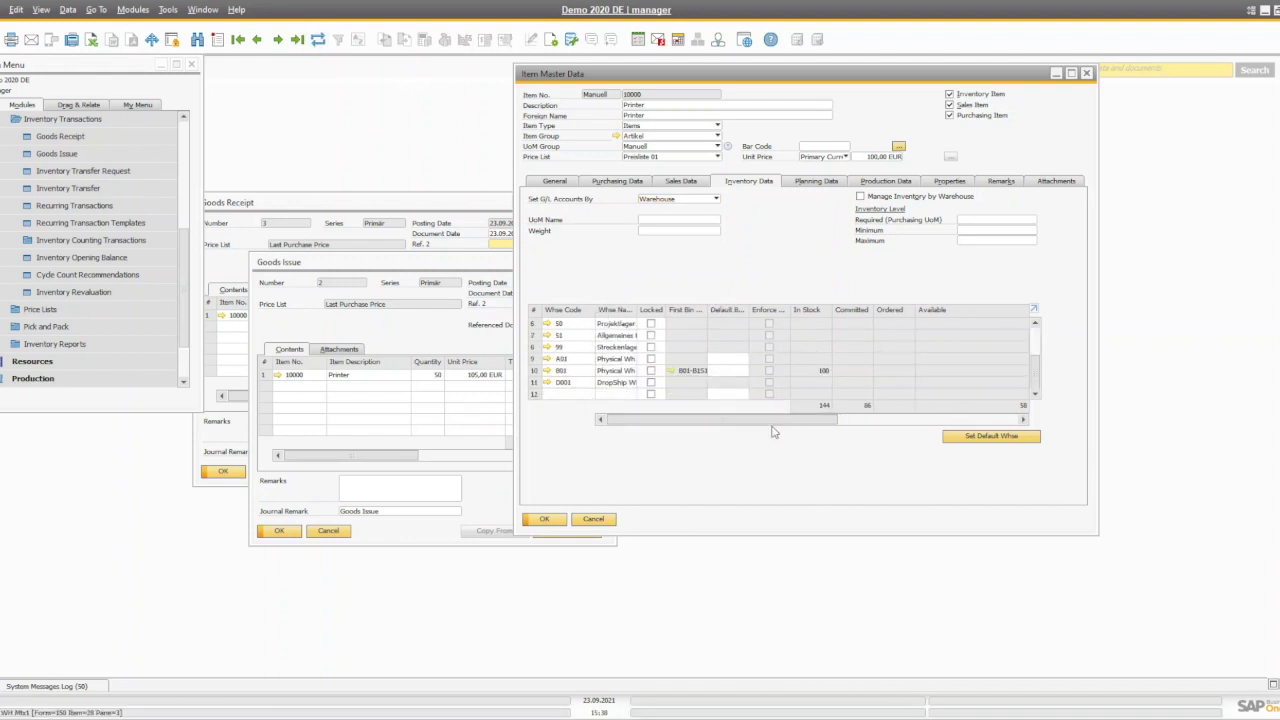
{"action": "scroll", "coordinate": [755, 395], "scroll_direction": "up", "scroll_amount": 2}
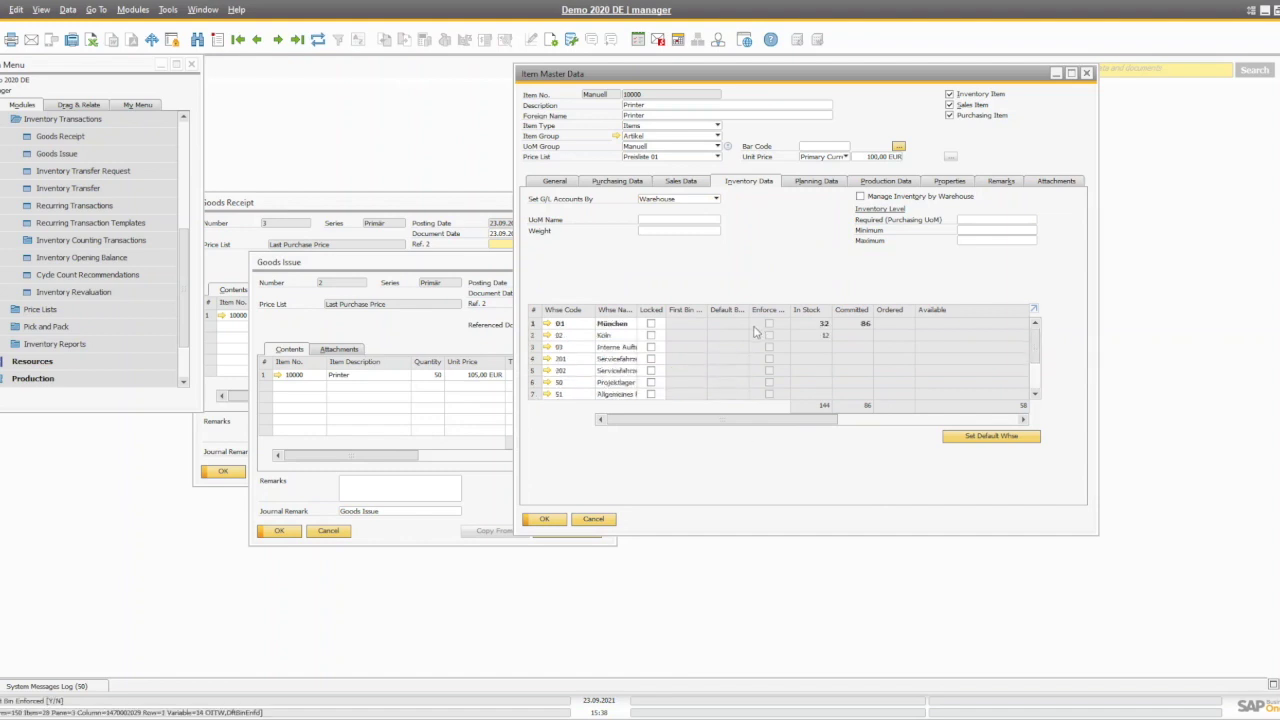
Make the Whse column visible in the Goods Issue table through its form settings and check the row's warehouse
{"action": "left_click", "coordinate": [370, 470]}
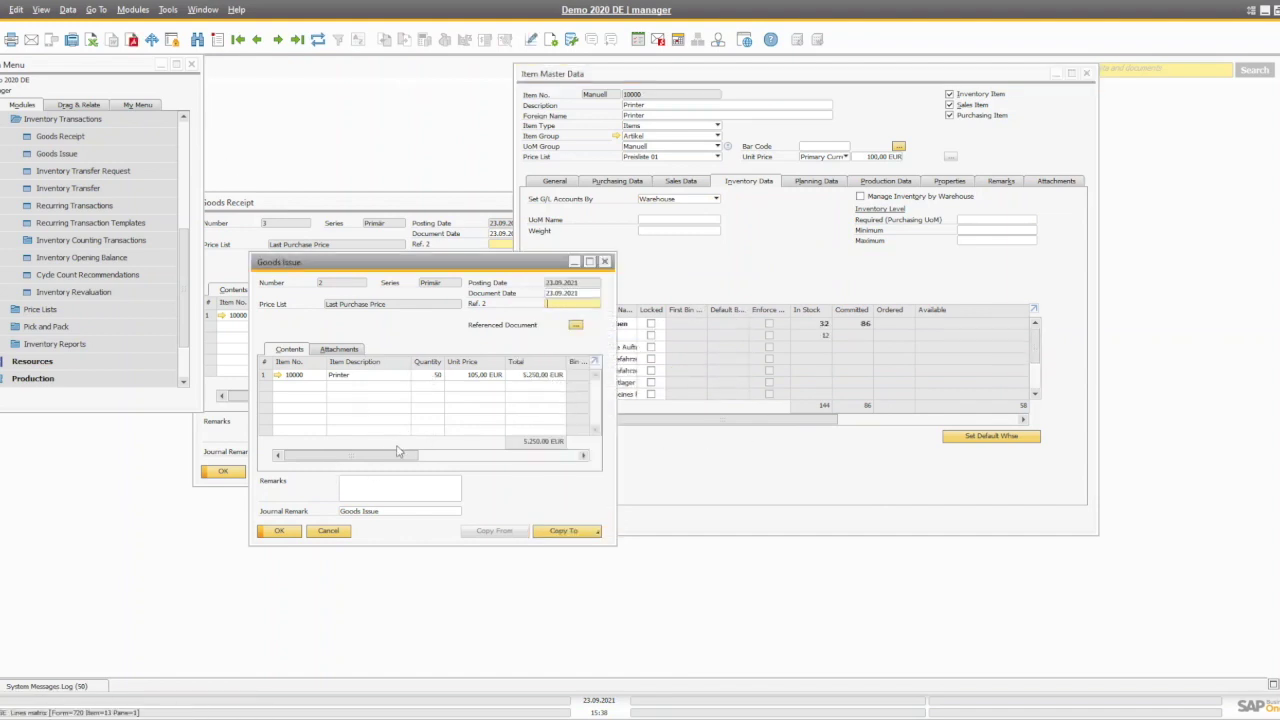
{"action": "left_click_drag", "start_coordinate": [409, 462], "coordinate": [566, 462]}
{"action": "right_click", "coordinate": [267, 363]}
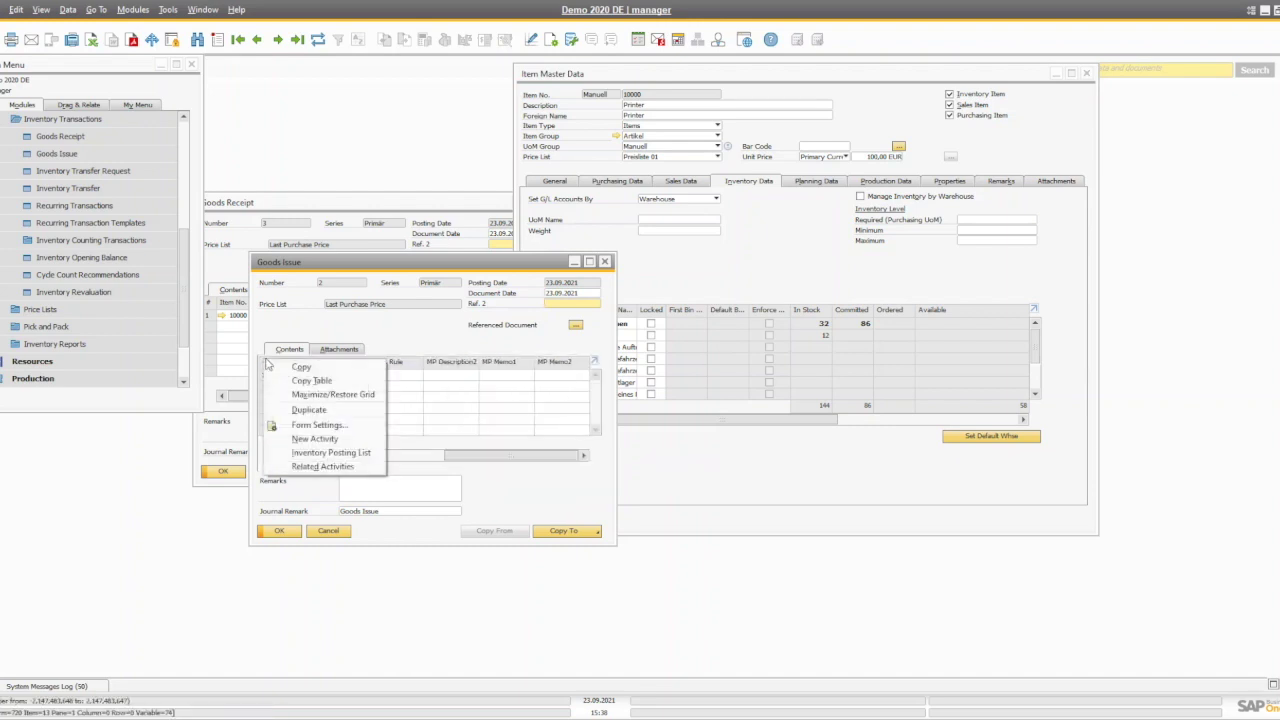
{"action": "left_click", "coordinate": [295, 427]}
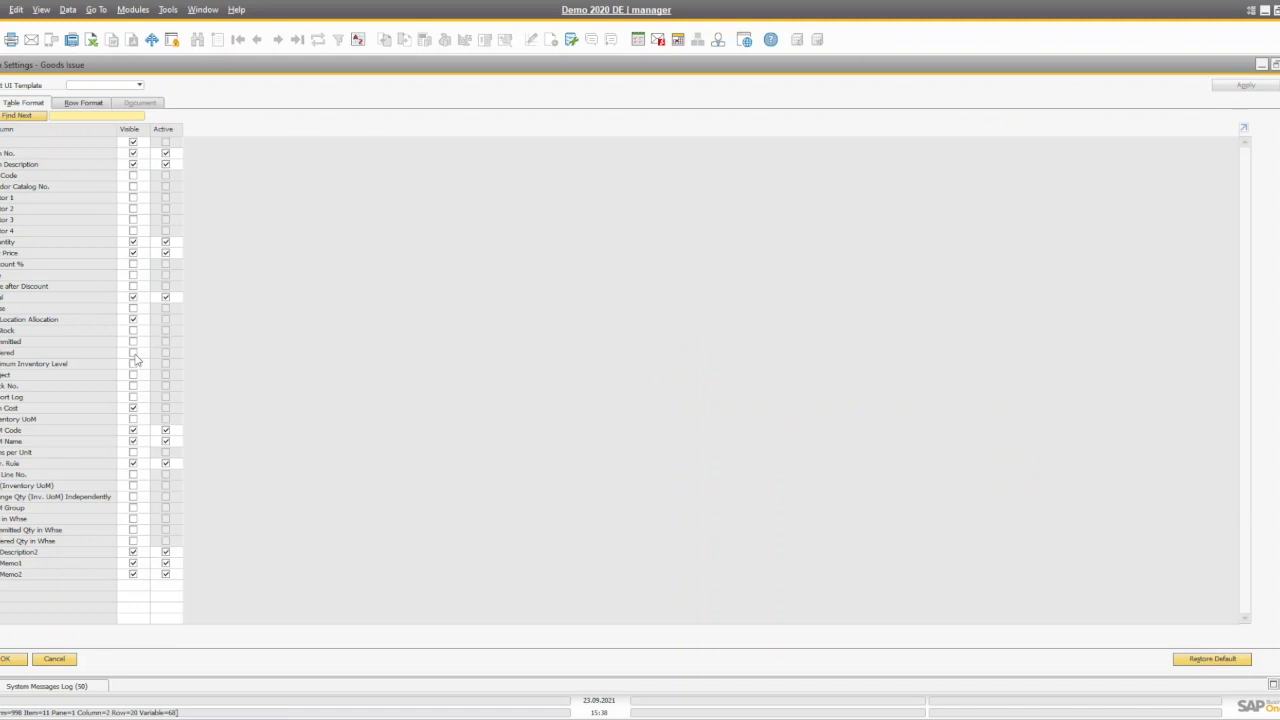
{"action": "type", "text": "whs"}
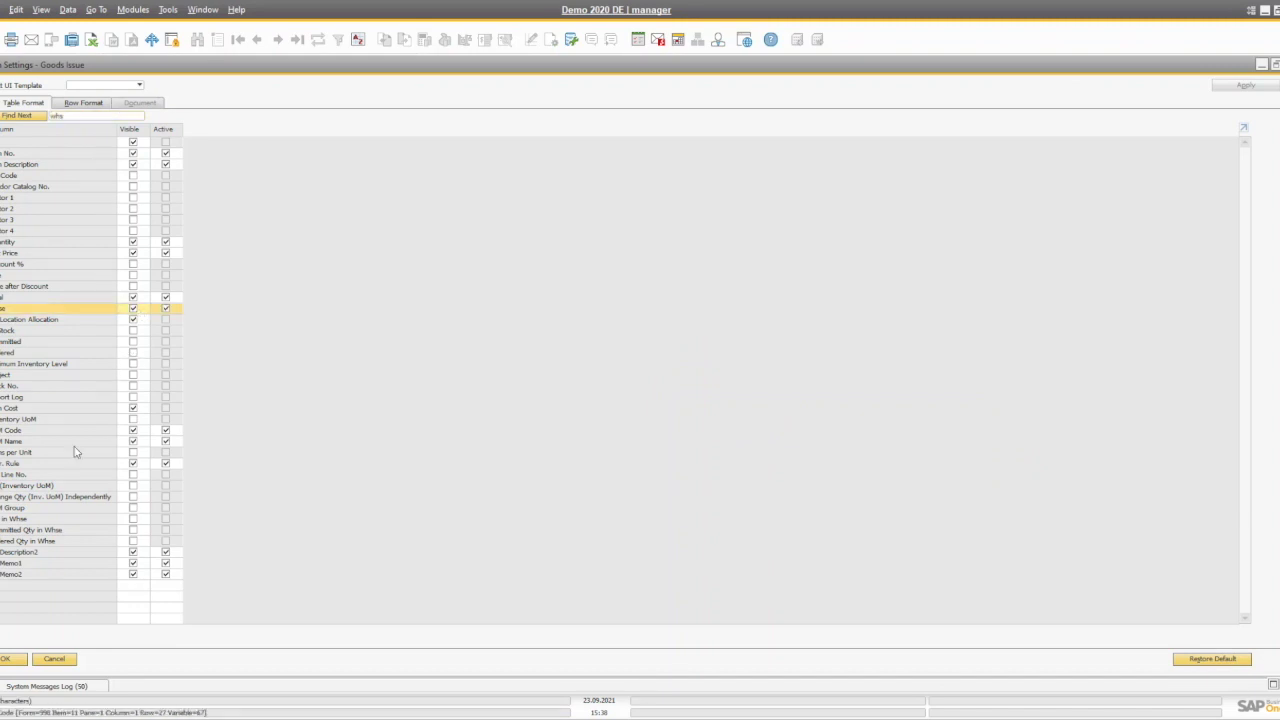
{"action": "left_click", "coordinate": [14, 660]}
{"action": "left_click_drag", "start_coordinate": [421, 460], "coordinate": [259, 464]}
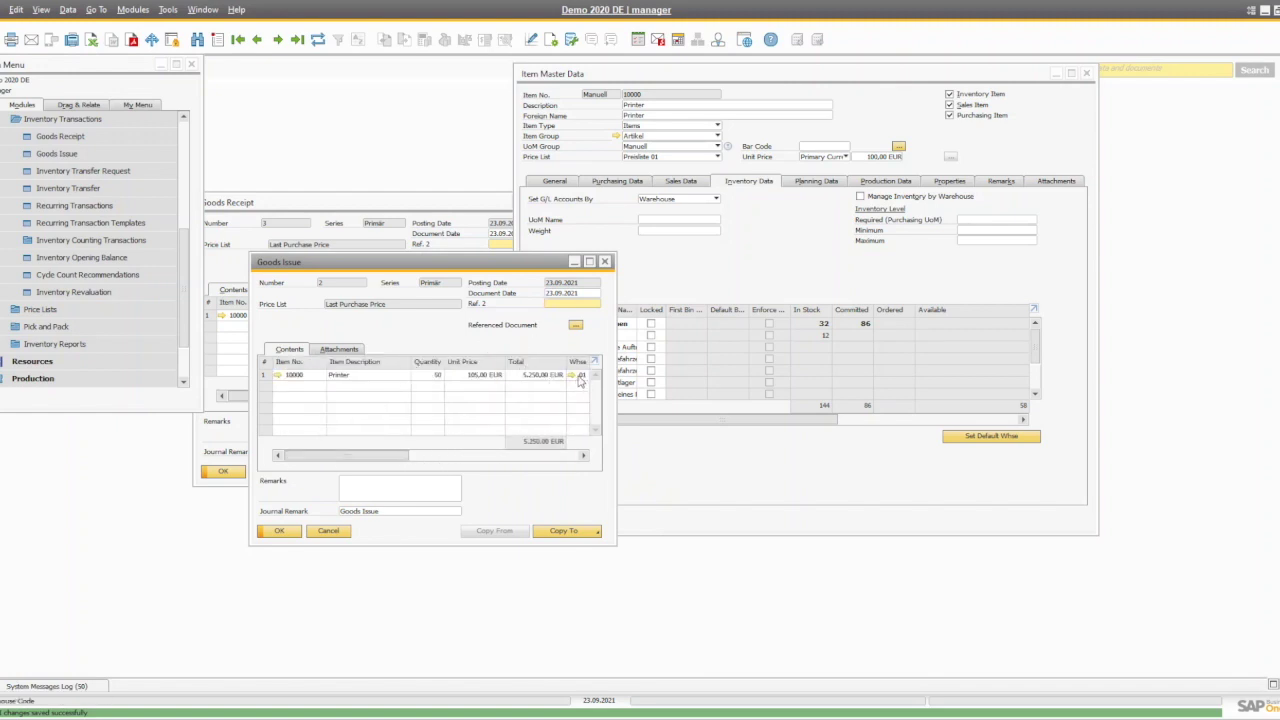
Duplicate the Goods Issue with a reference to the original and set the Printer row's warehouse to B01
{"action": "right_click", "coordinate": [412, 335]}
{"action": "left_click", "coordinate": [440, 331]}
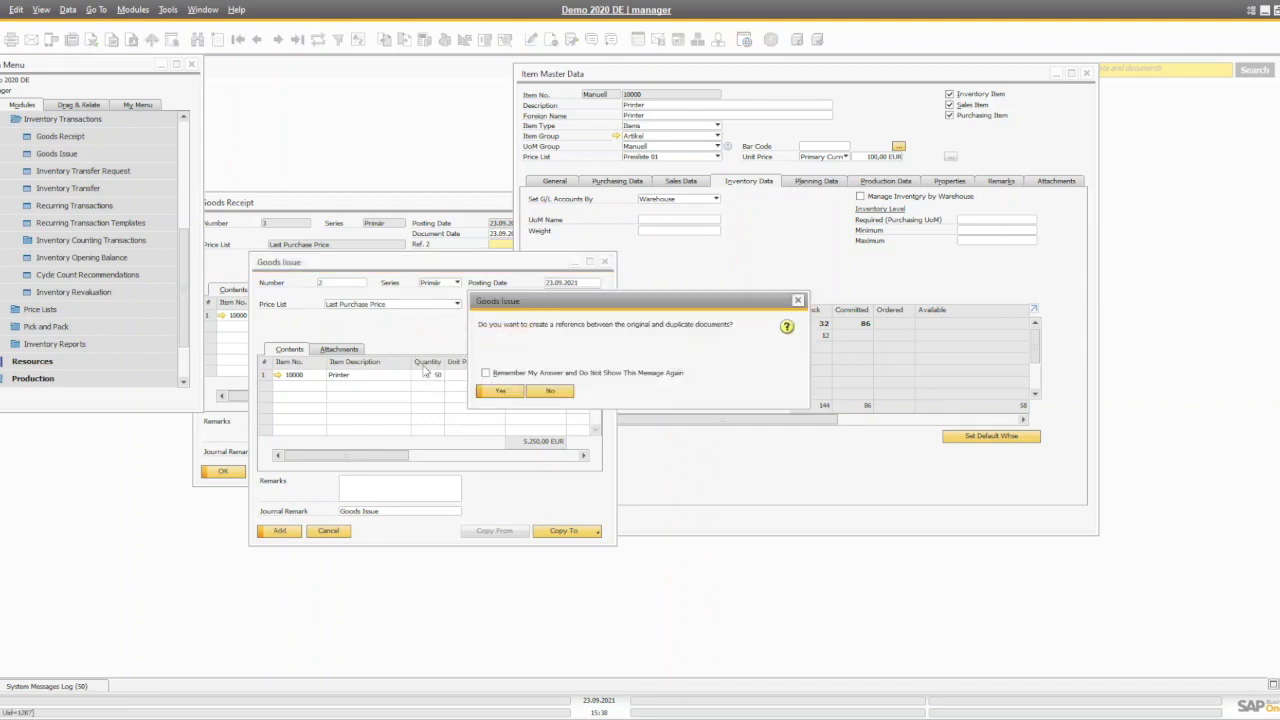
{"action": "left_click", "coordinate": [503, 393]}
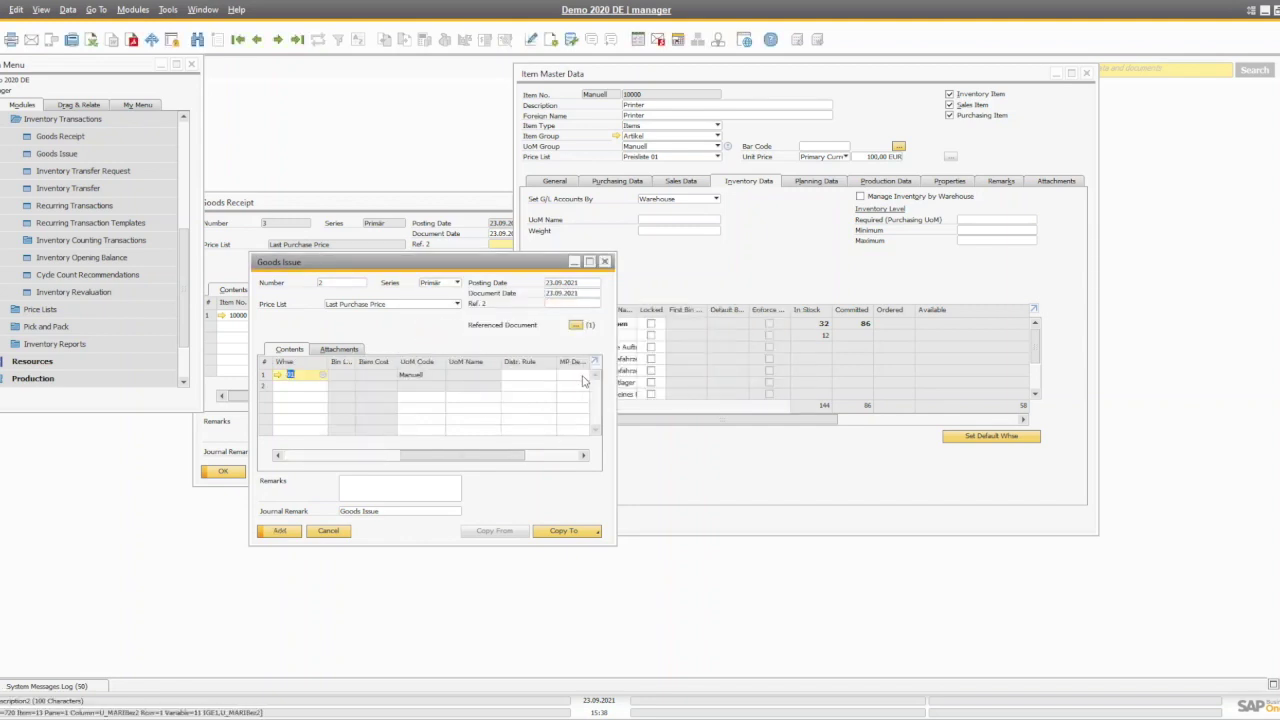
{"action": "type", "text": "02"}
{"action": "key", "text": "Tab"}
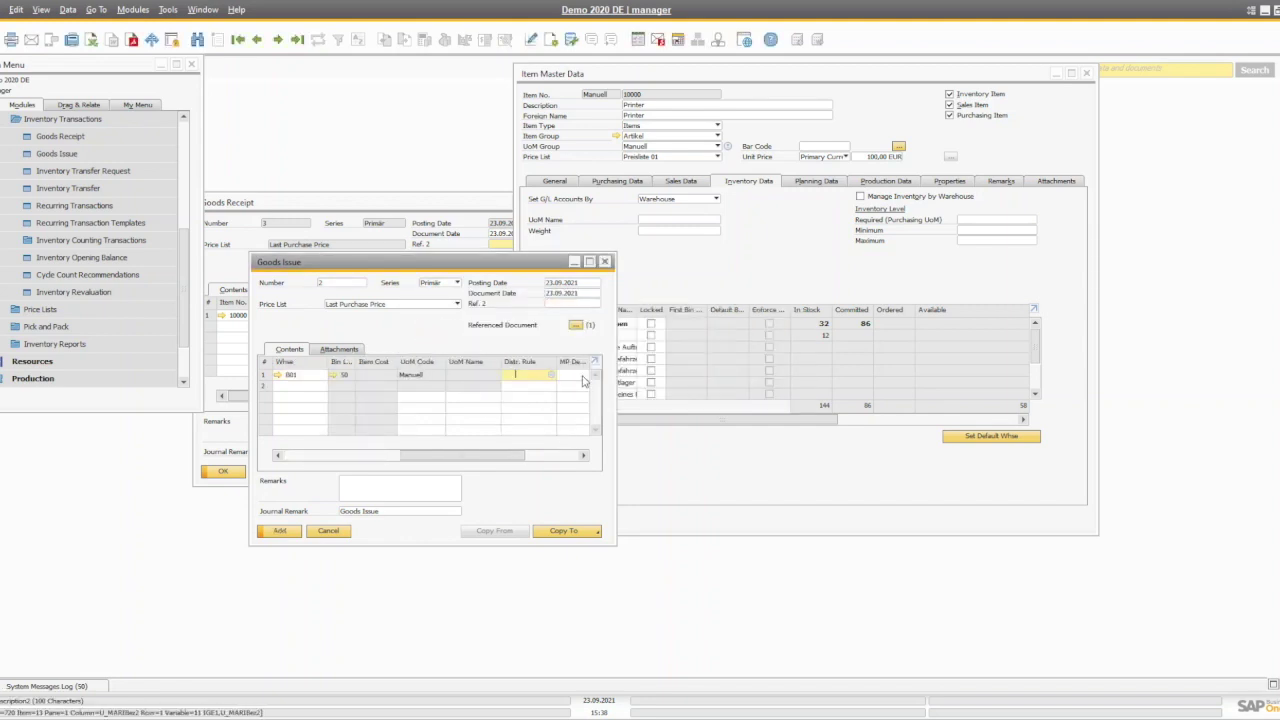
Confirm the bin location allocation of 50 printers in warehouse B01 and add the duplicated Goods Issue
{"action": "left_click", "coordinate": [305, 456]}
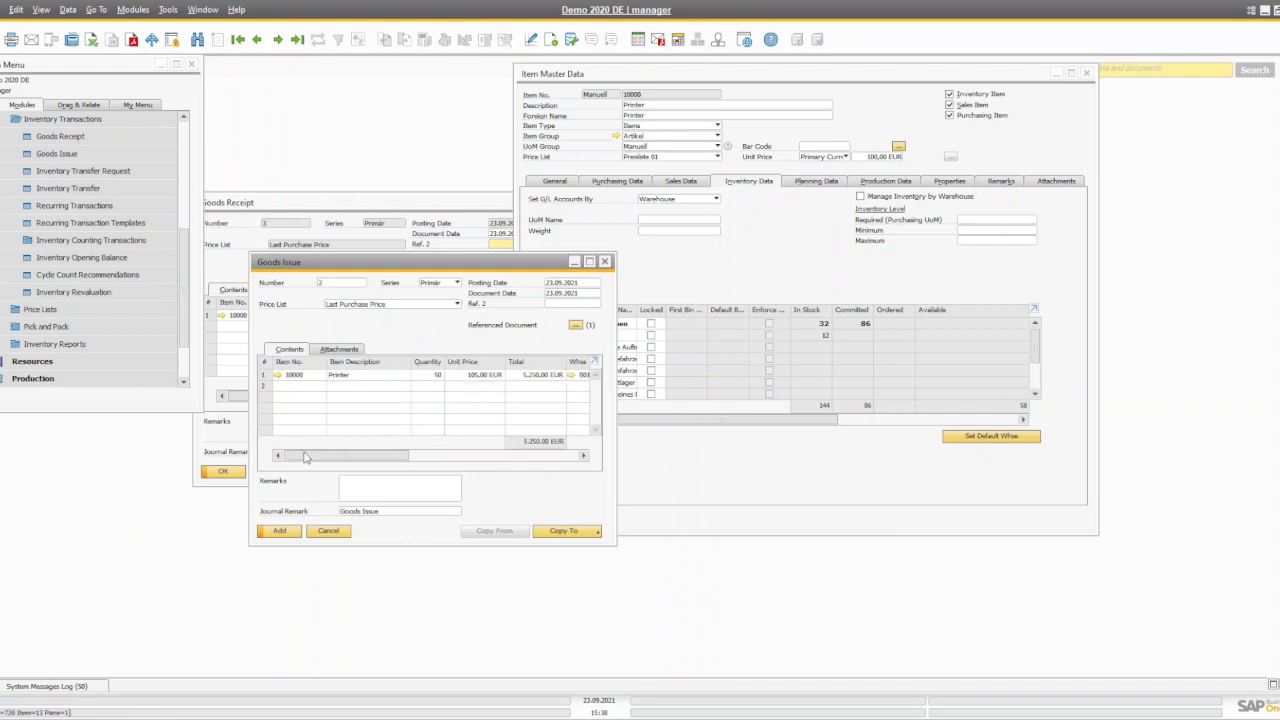
{"action": "left_click_drag", "start_coordinate": [370, 458], "coordinate": [425, 457]}
{"action": "double_click", "coordinate": [440, 374]}
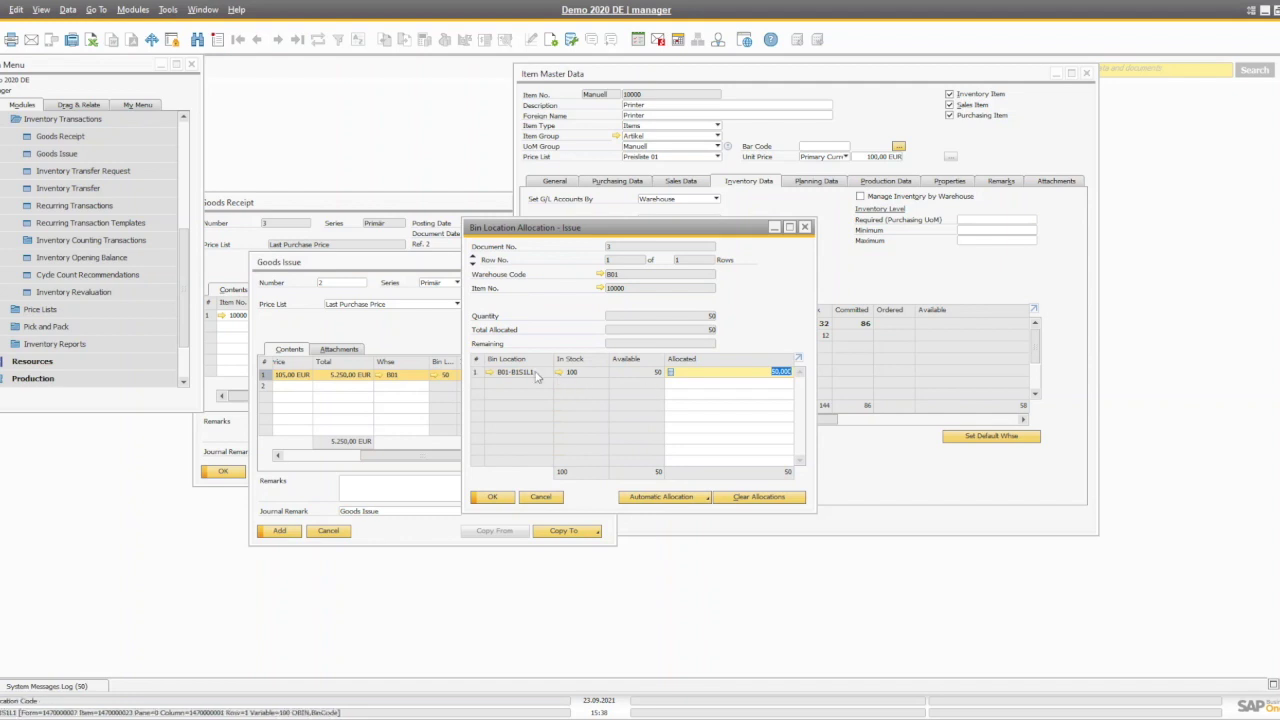
{"action": "left_click", "coordinate": [493, 497]}
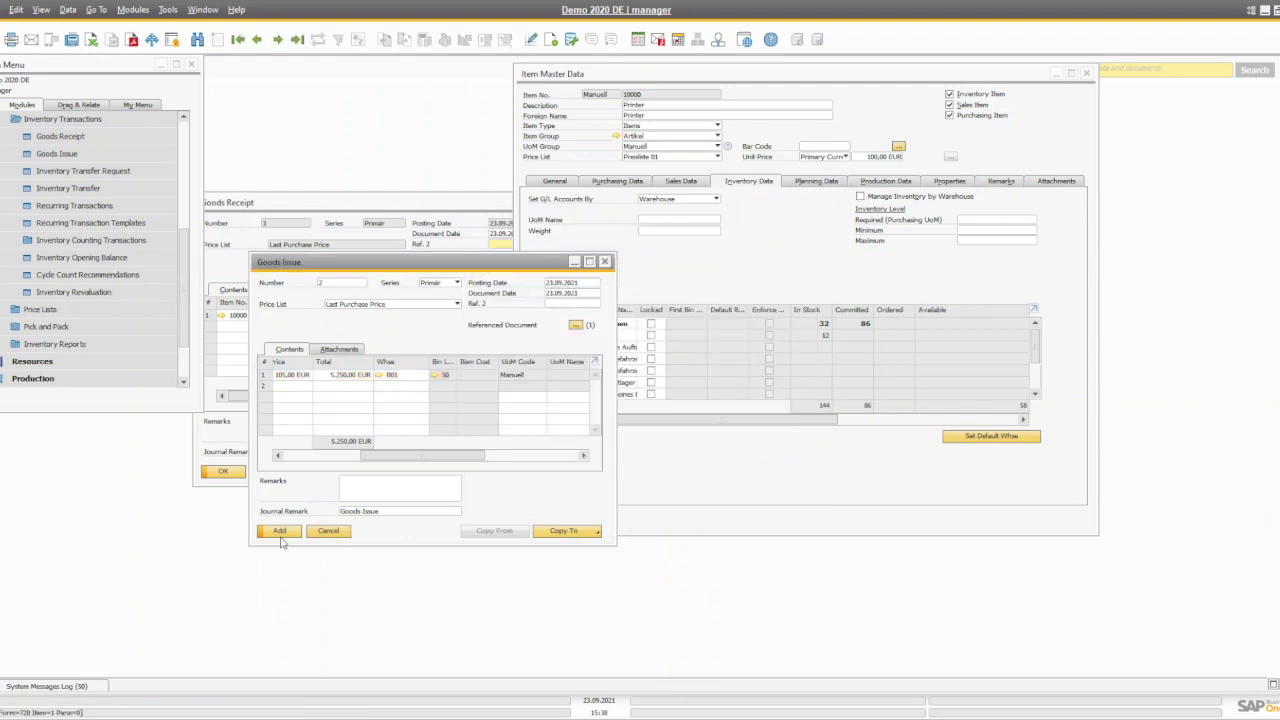
{"action": "left_click", "coordinate": [279, 530]}
{"action": "left_click", "coordinate": [500, 375]}
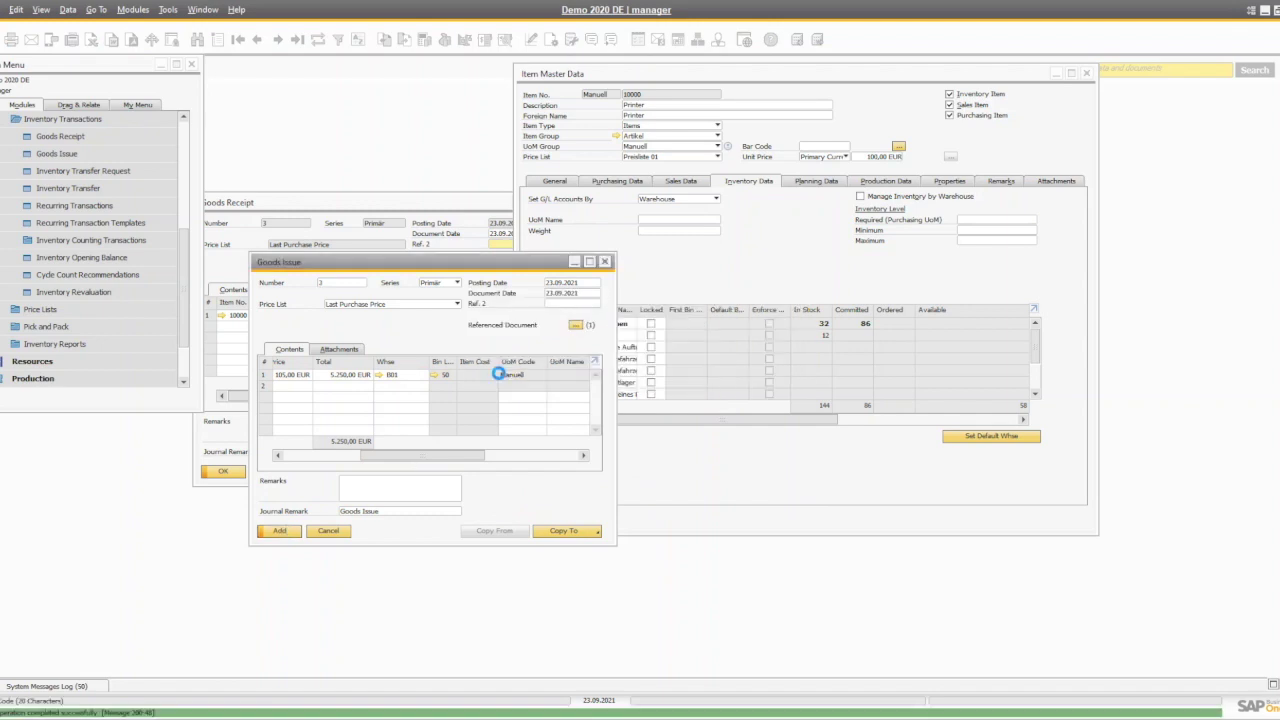
Refresh the Printer's item master data and check its stock in warehouse B01 after the second issue
{"action": "left_click", "coordinate": [768, 469]}
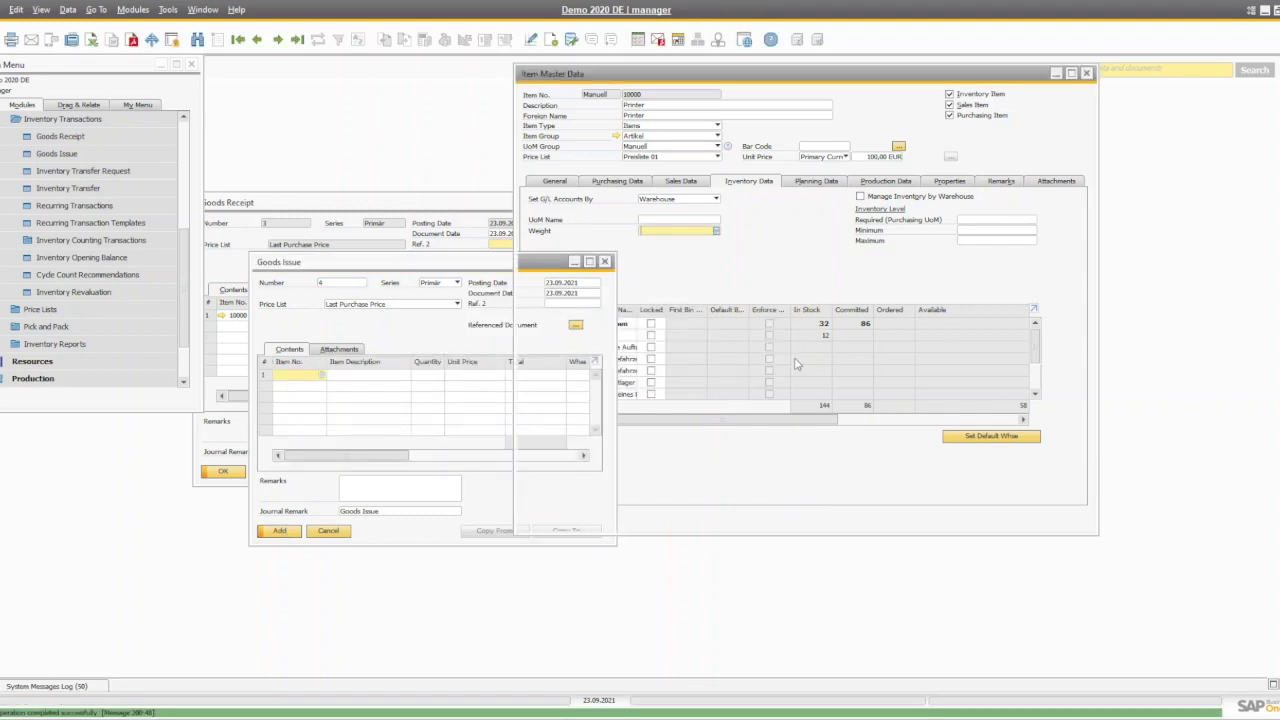
{"action": "scroll", "coordinate": [800, 370], "scroll_direction": "down", "scroll_amount": 2}
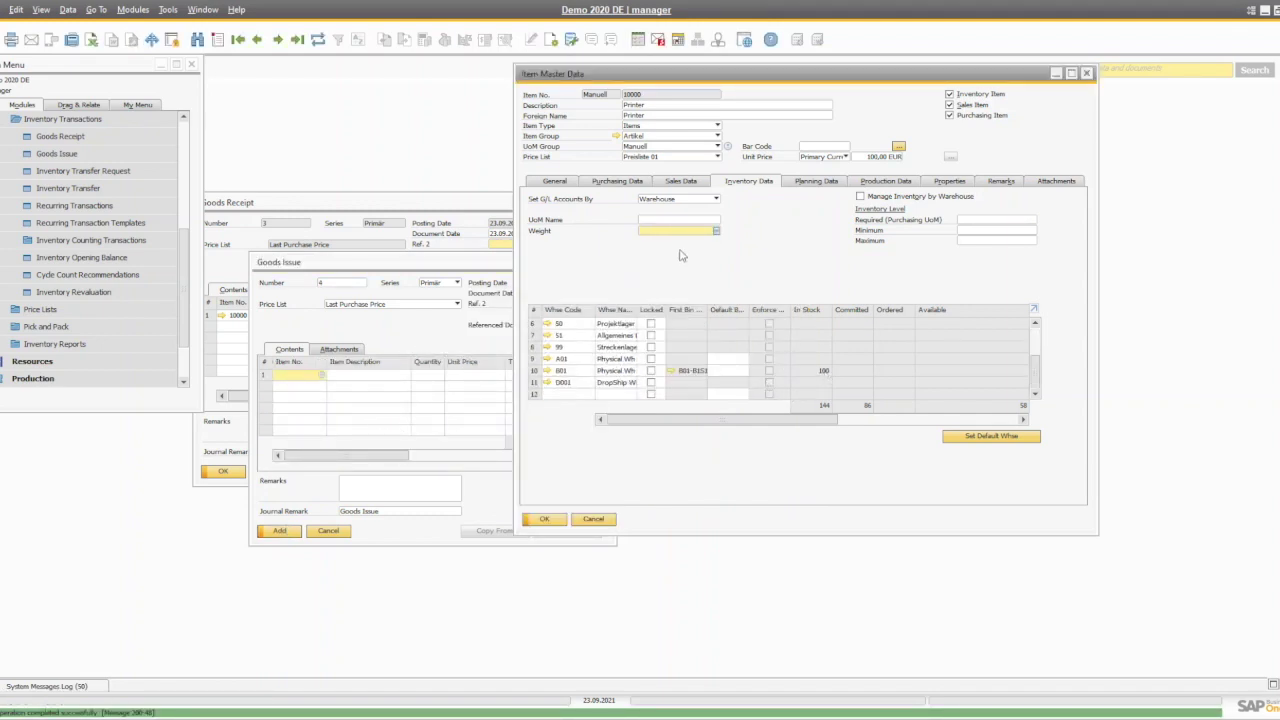
{"action": "left_click", "coordinate": [318, 40]}
{"action": "scroll", "coordinate": [810, 370], "scroll_direction": "down", "scroll_amount": 2}
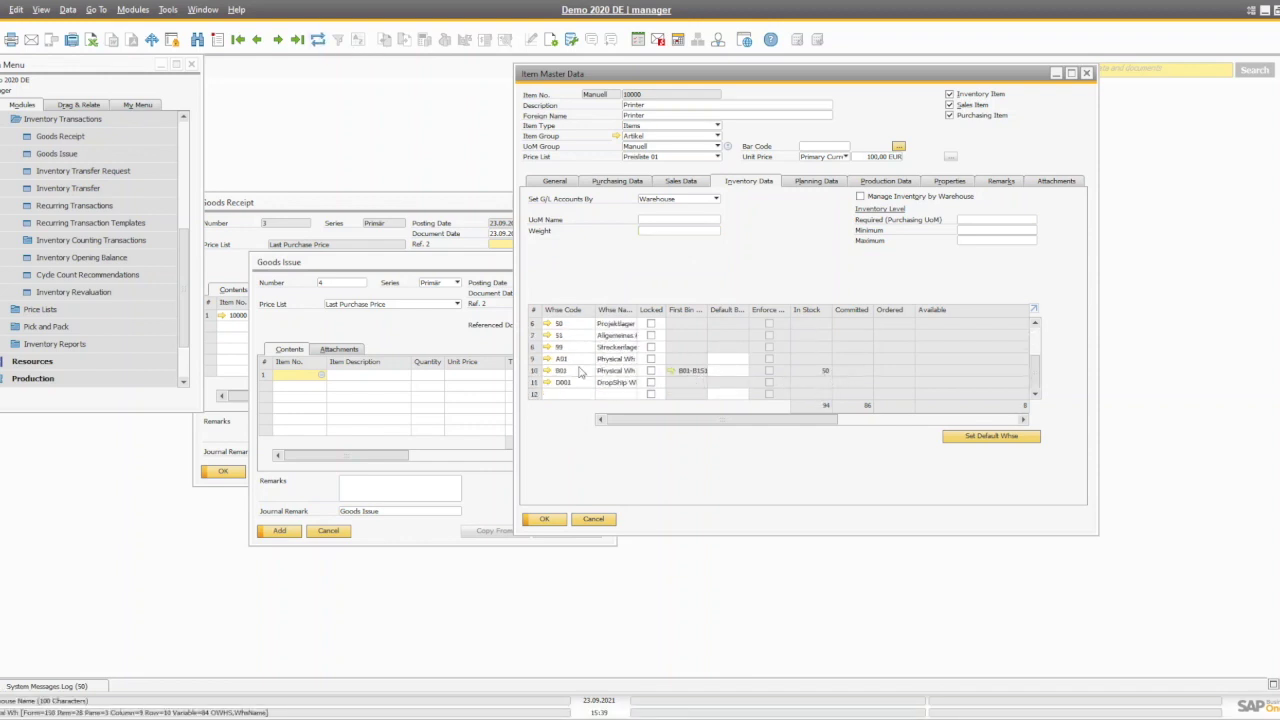
{"action": "left_click", "coordinate": [533, 370]}
Display the last Goods Issue and arrange it side by side with the Goods Receipt
{"action": "left_click", "coordinate": [487, 485]}
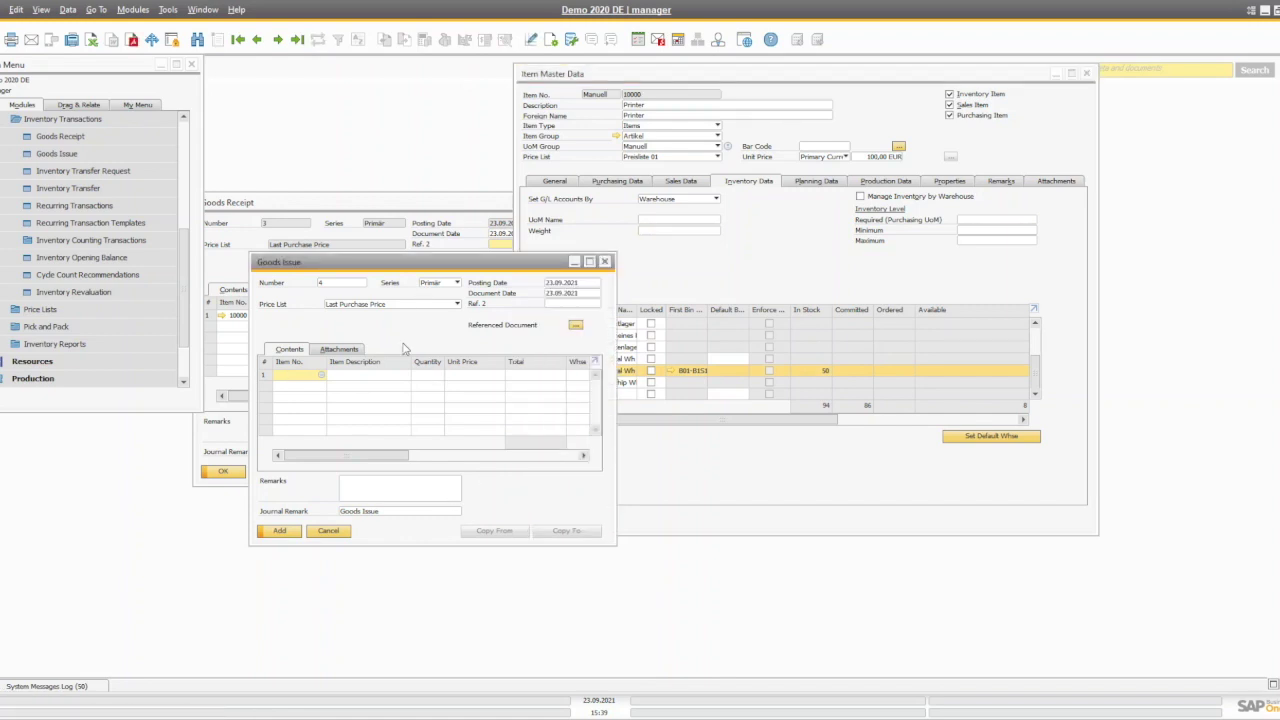
{"action": "left_click", "coordinate": [297, 39]}
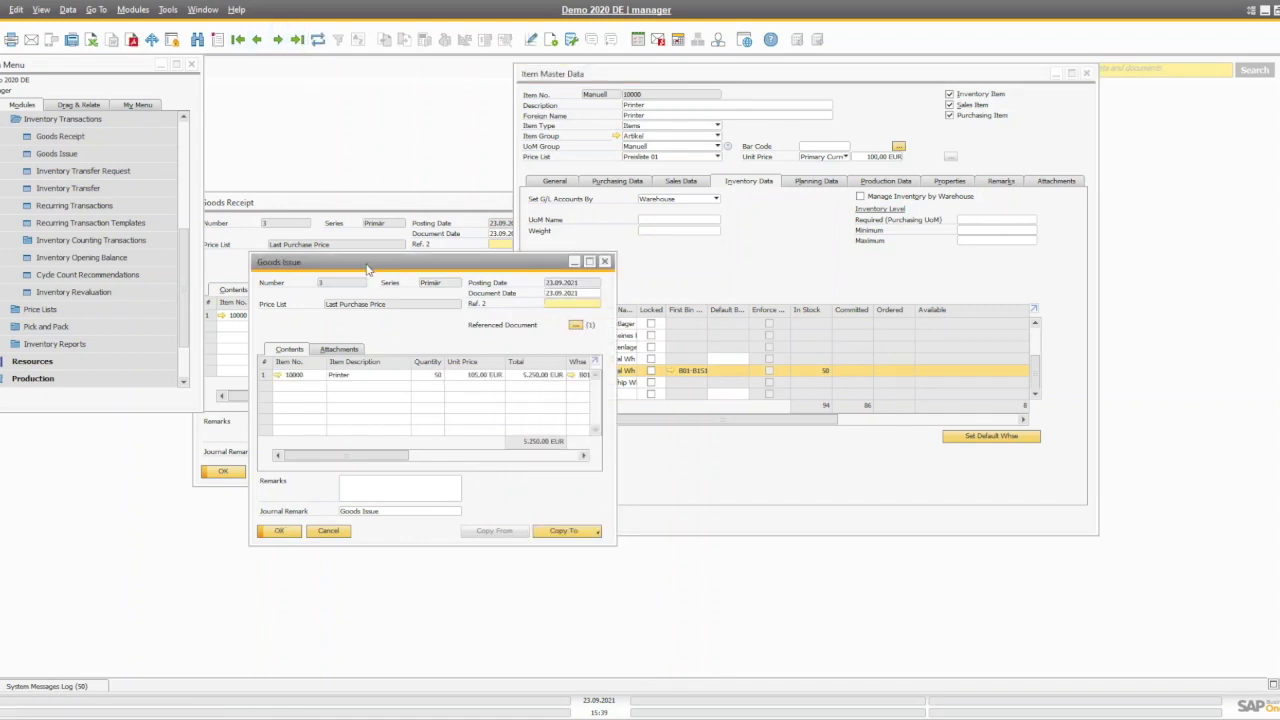
{"action": "left_click_drag", "start_coordinate": [367, 268], "coordinate": [677, 266]}
{"action": "double_click", "coordinate": [442, 204]}
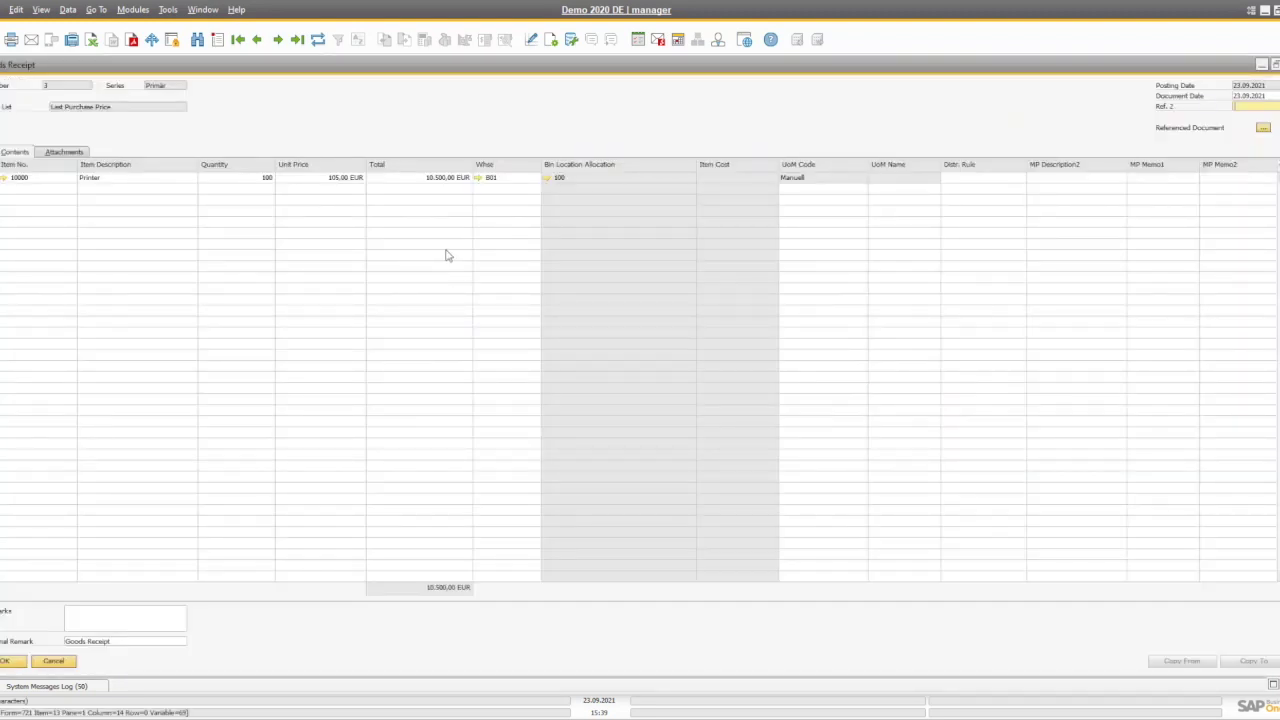
{"action": "double_click", "coordinate": [601, 66]}
{"action": "left_click_drag", "start_coordinate": [449, 210], "coordinate": [451, 267]}
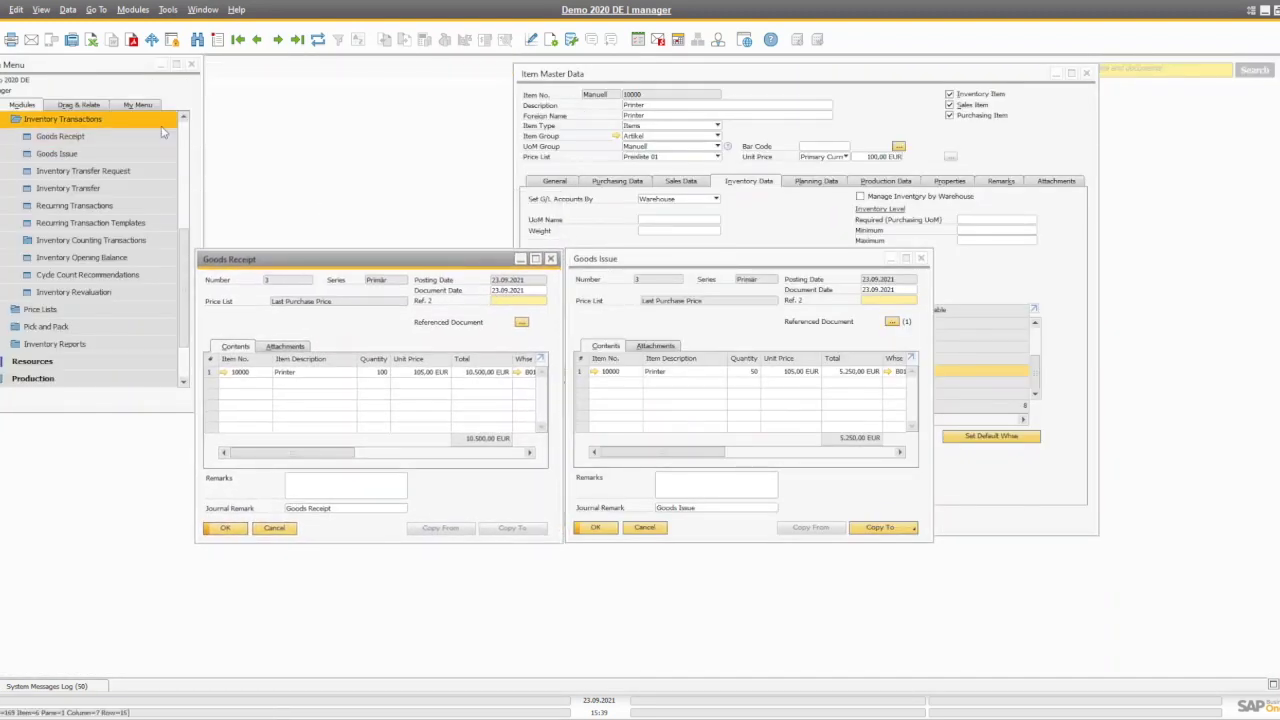
Review the perpetual inventory and valuation options under Basic Initialization in the Company Details, and close them
{"action": "left_click", "coordinate": [85, 120]}
{"action": "scroll", "coordinate": [83, 132], "scroll_direction": "up", "scroll_amount": 3}
{"action": "left_click", "coordinate": [72, 120]}
{"action": "left_click", "coordinate": [62, 171]}
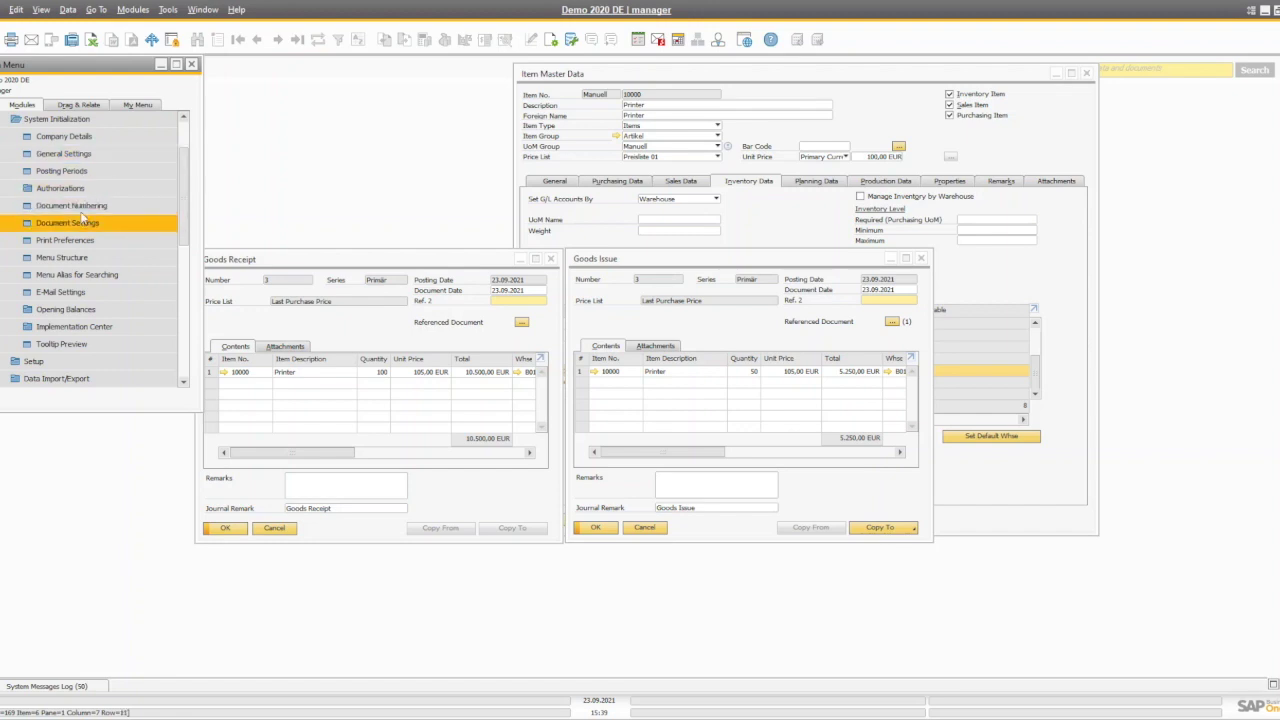
{"action": "left_click", "coordinate": [77, 142]}
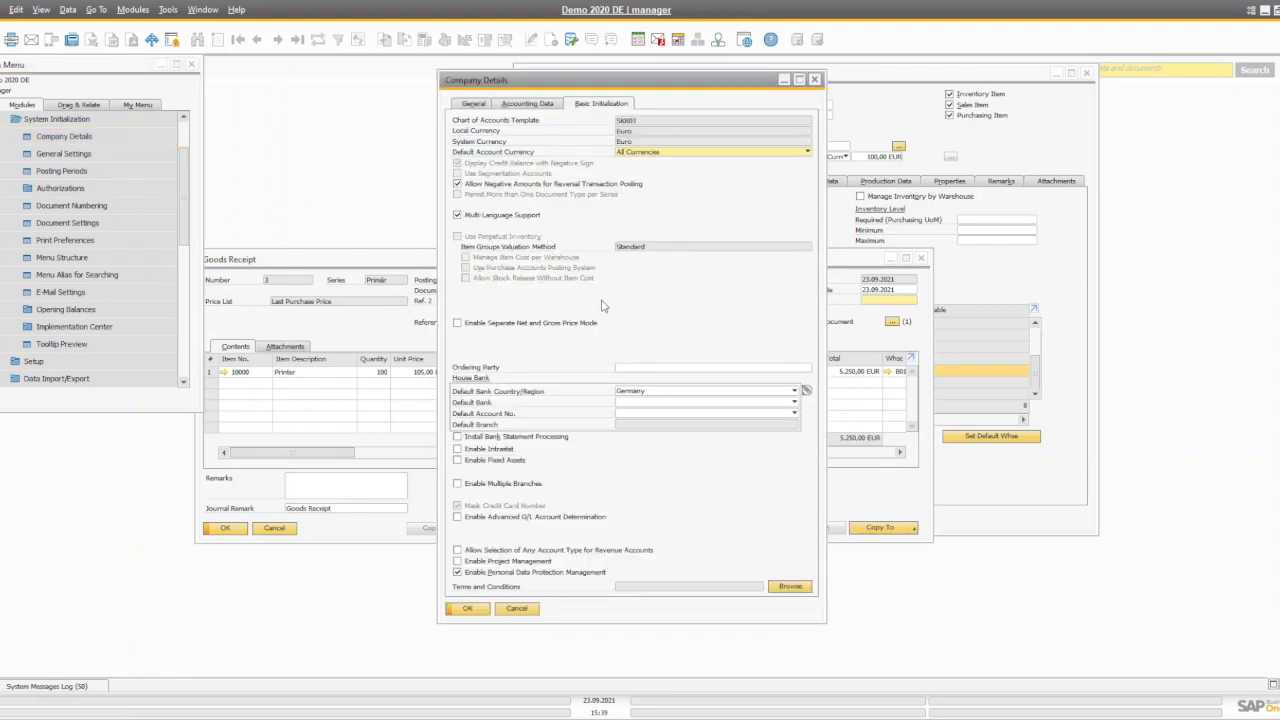
{"action": "key", "text": "Escape"}
Close the Goods Receipt and Goods Issue documents and collapse the System Initialization group
{"action": "left_click", "coordinate": [458, 468]}
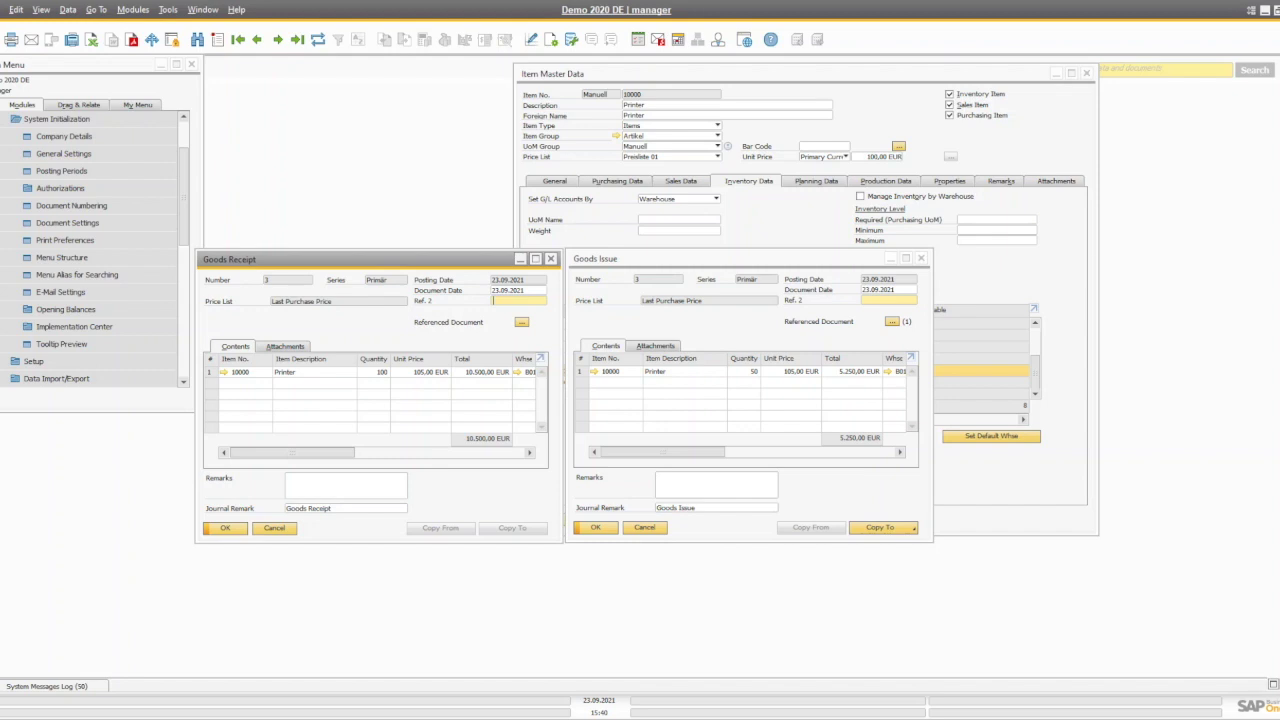
{"action": "key", "text": "Return"}
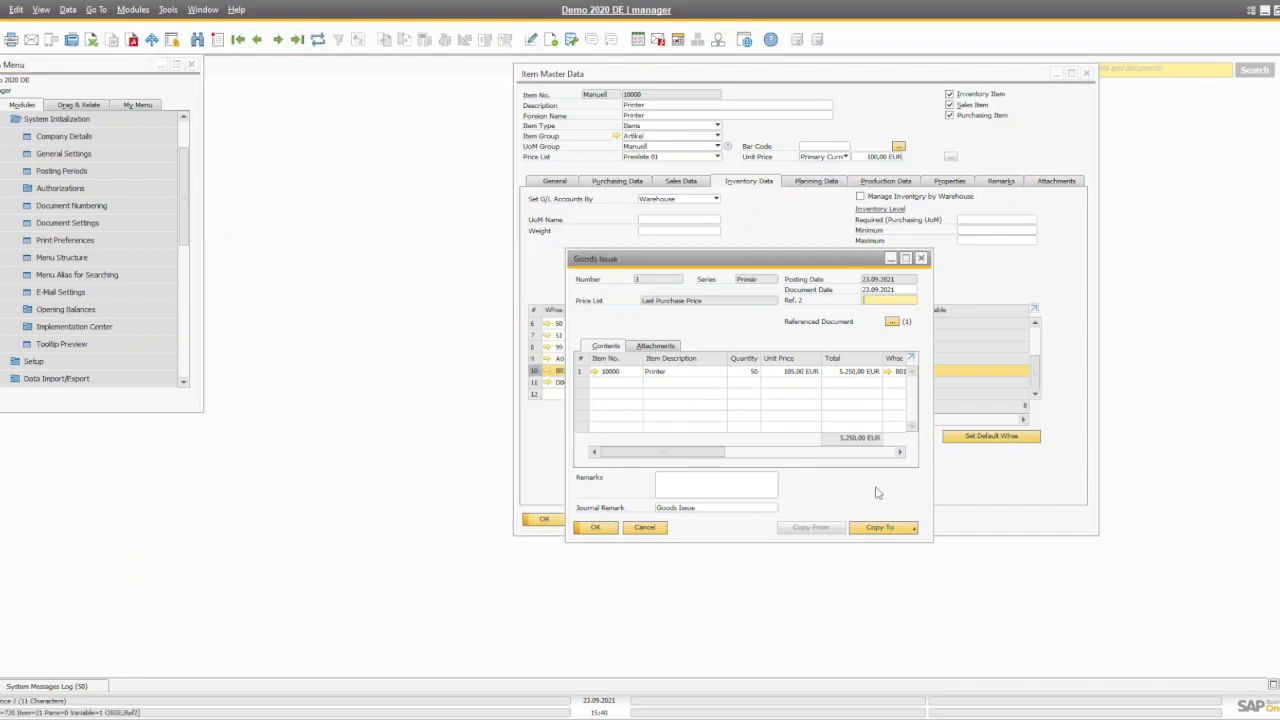
{"action": "key", "text": "Return"}
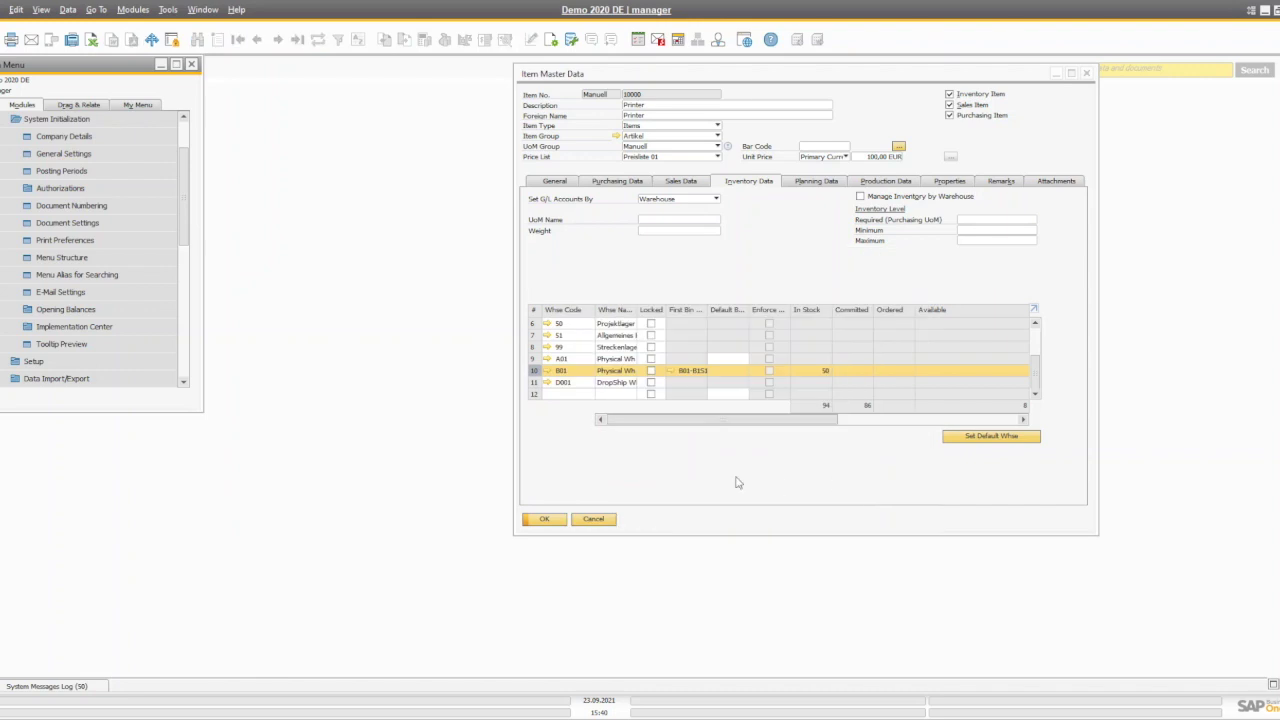
{"action": "left_click", "coordinate": [60, 120]}
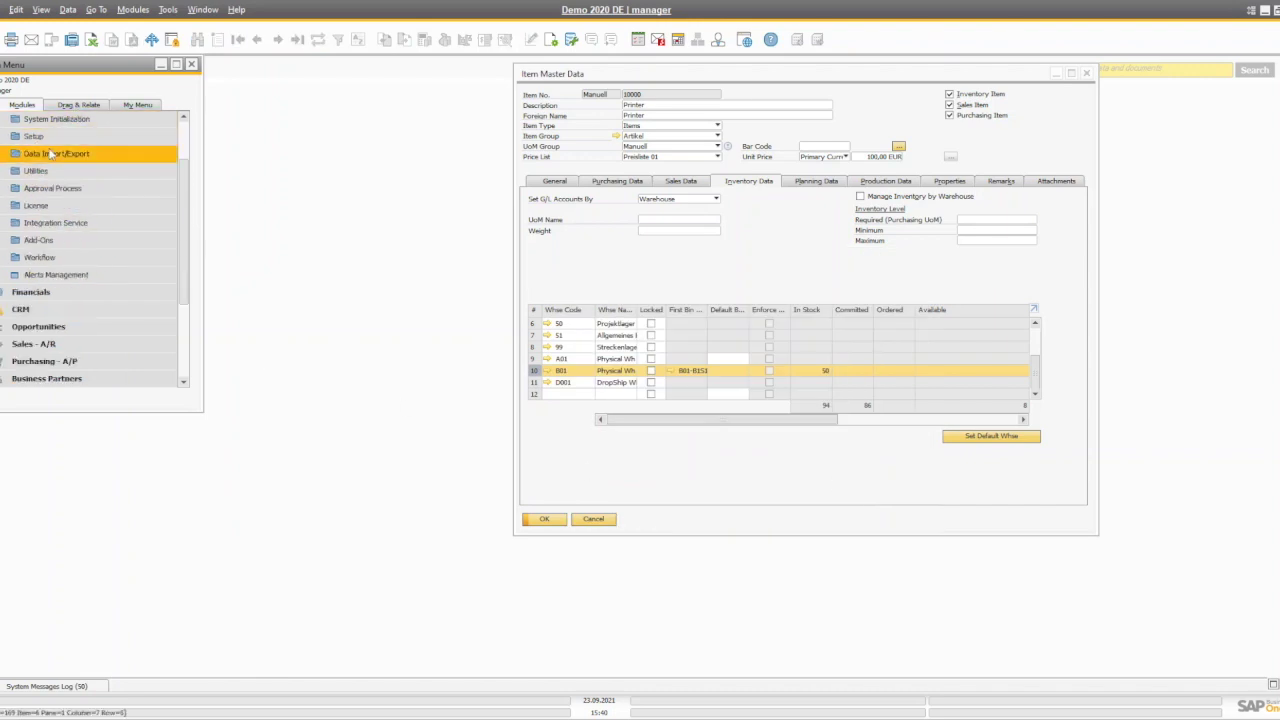
Open a new Inventory Transfer document from the Inventory Transactions of the Inventory module
{"action": "scroll", "coordinate": [60, 125], "scroll_direction": "up", "scroll_amount": 1}
{"action": "left_click", "coordinate": [45, 119]}
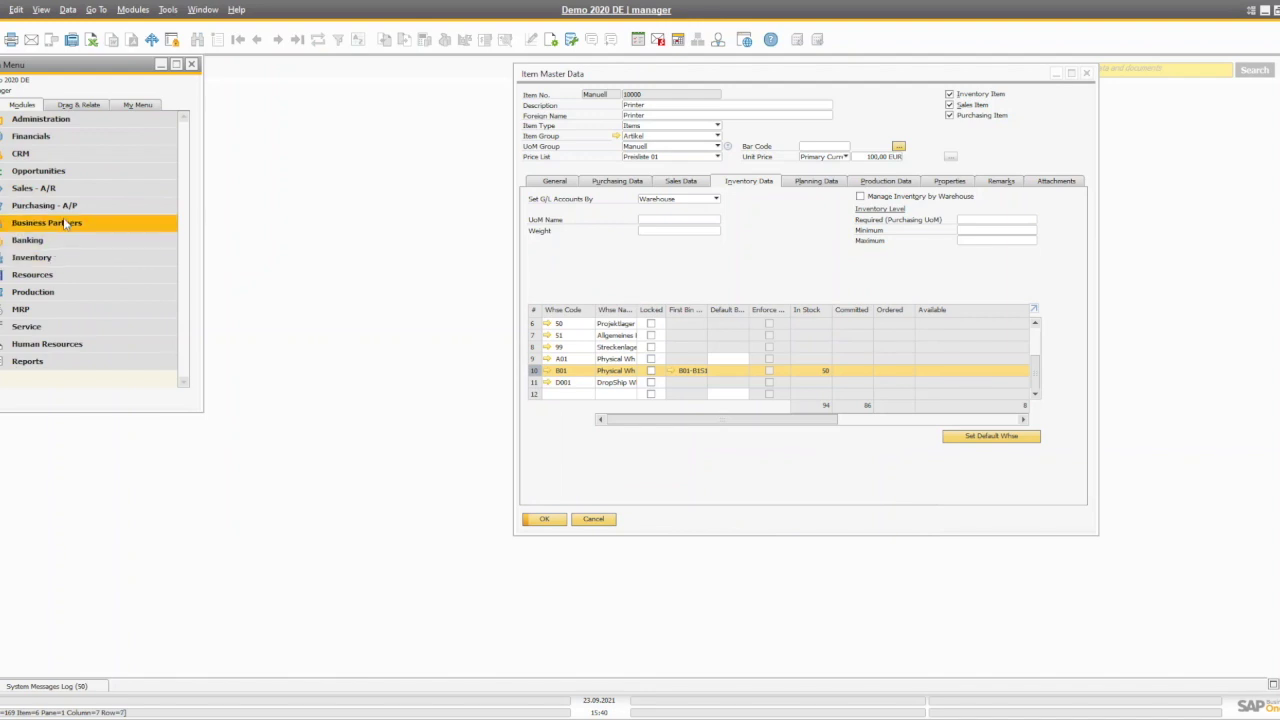
{"action": "left_click", "coordinate": [40, 257]}
{"action": "left_click", "coordinate": [70, 224]}
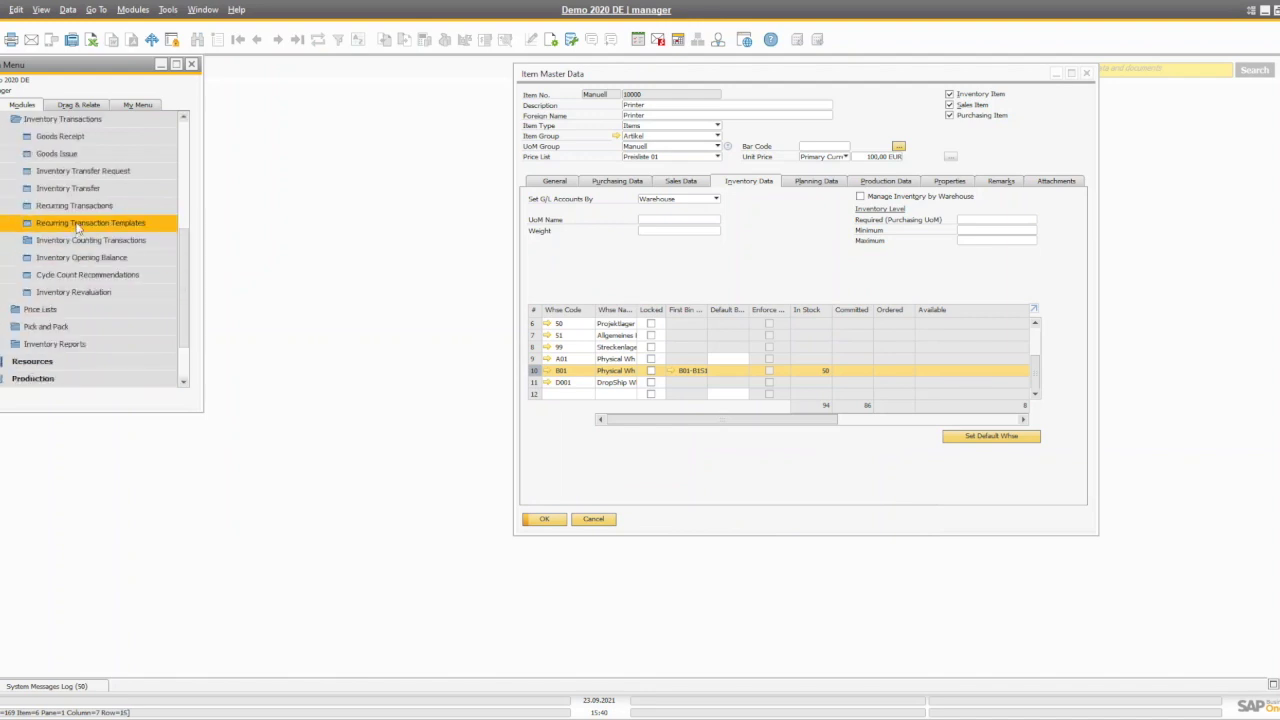
{"action": "left_click", "coordinate": [95, 188]}
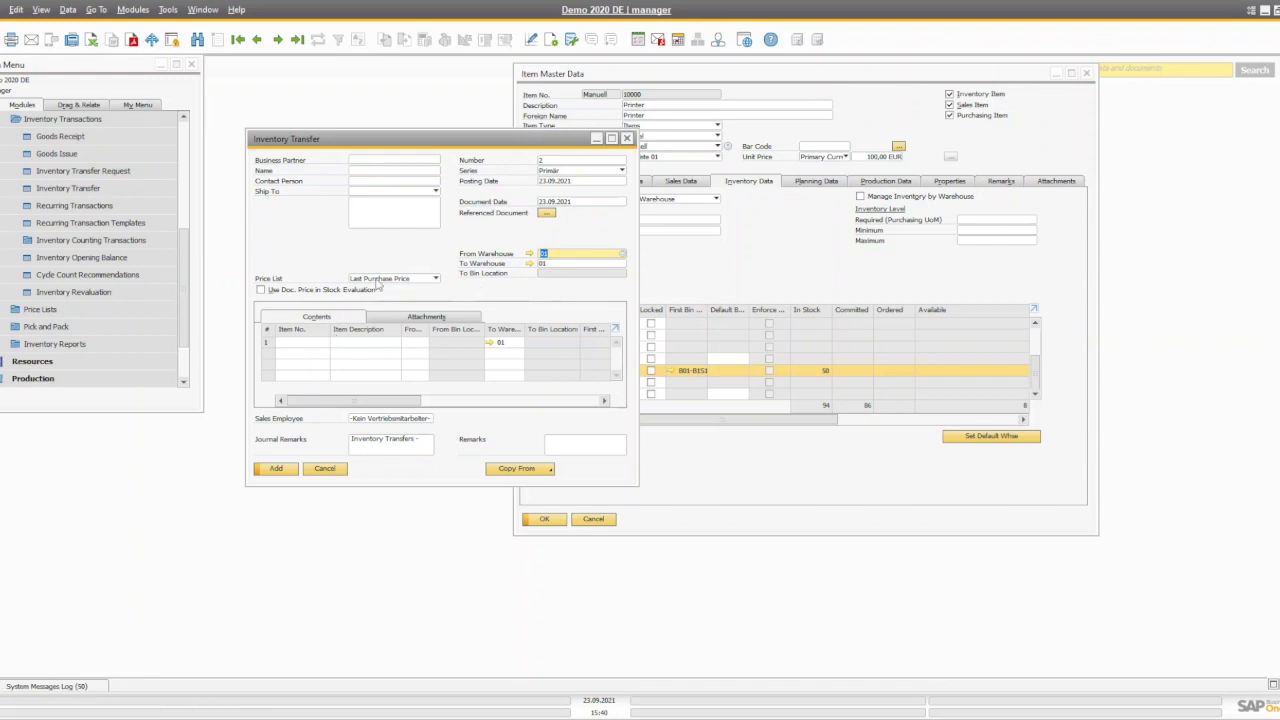
{"action": "left_click", "coordinate": [390, 158]}
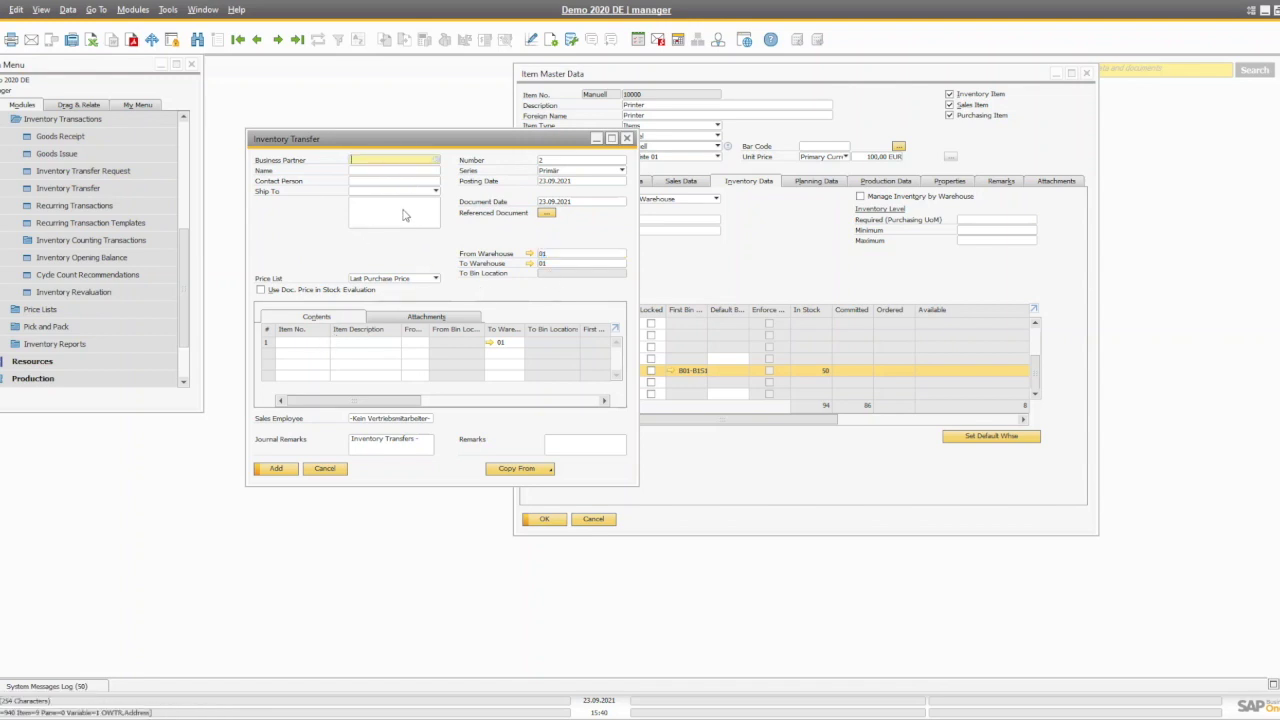
{"action": "left_click", "coordinate": [305, 343]}
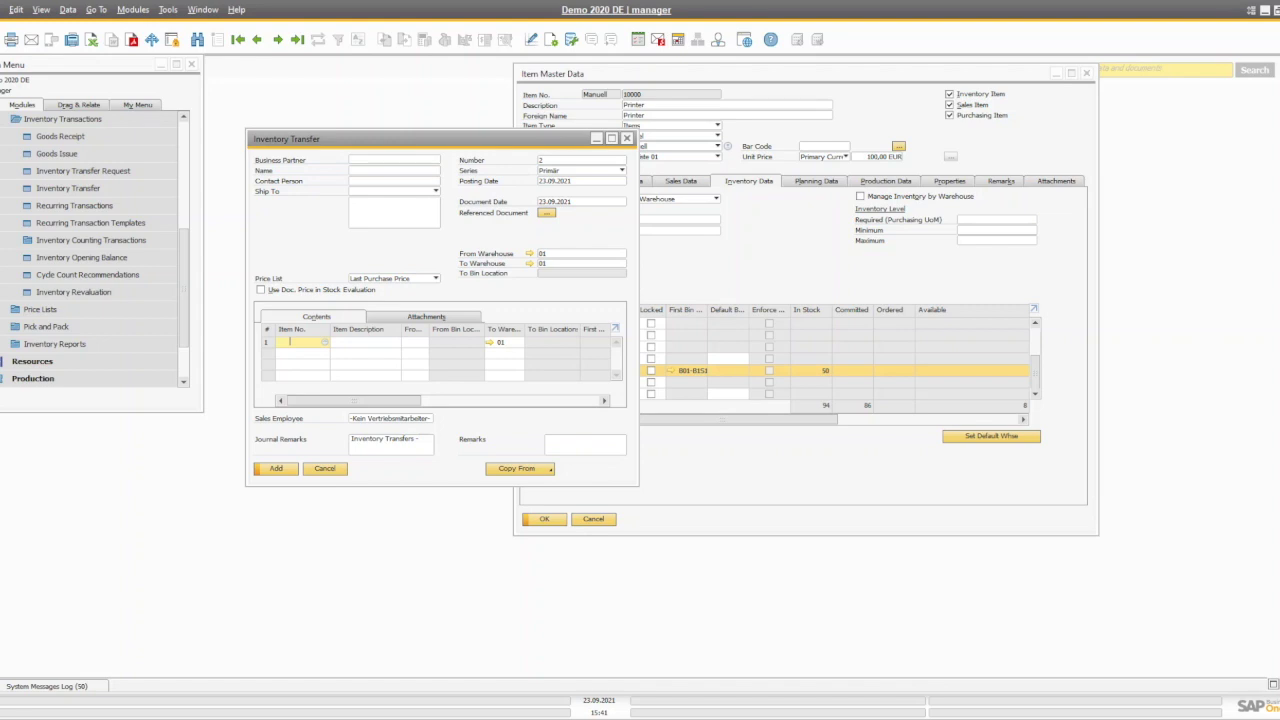
View a blank Goods Issue for comparison with the Inventory Transfer, and close it
{"action": "right_click", "coordinate": [294, 238]}
{"action": "left_click", "coordinate": [294, 238]}
{"action": "left_click", "coordinate": [80, 152]}
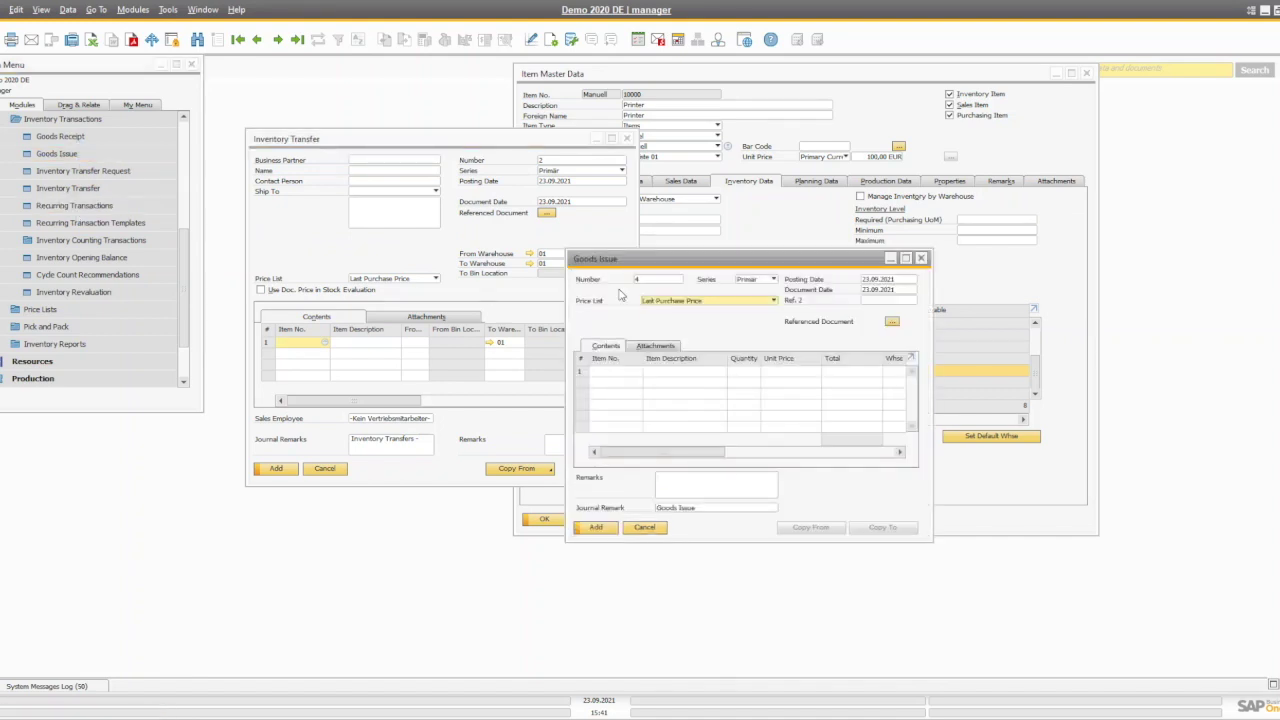
{"action": "key", "text": "Escape"}
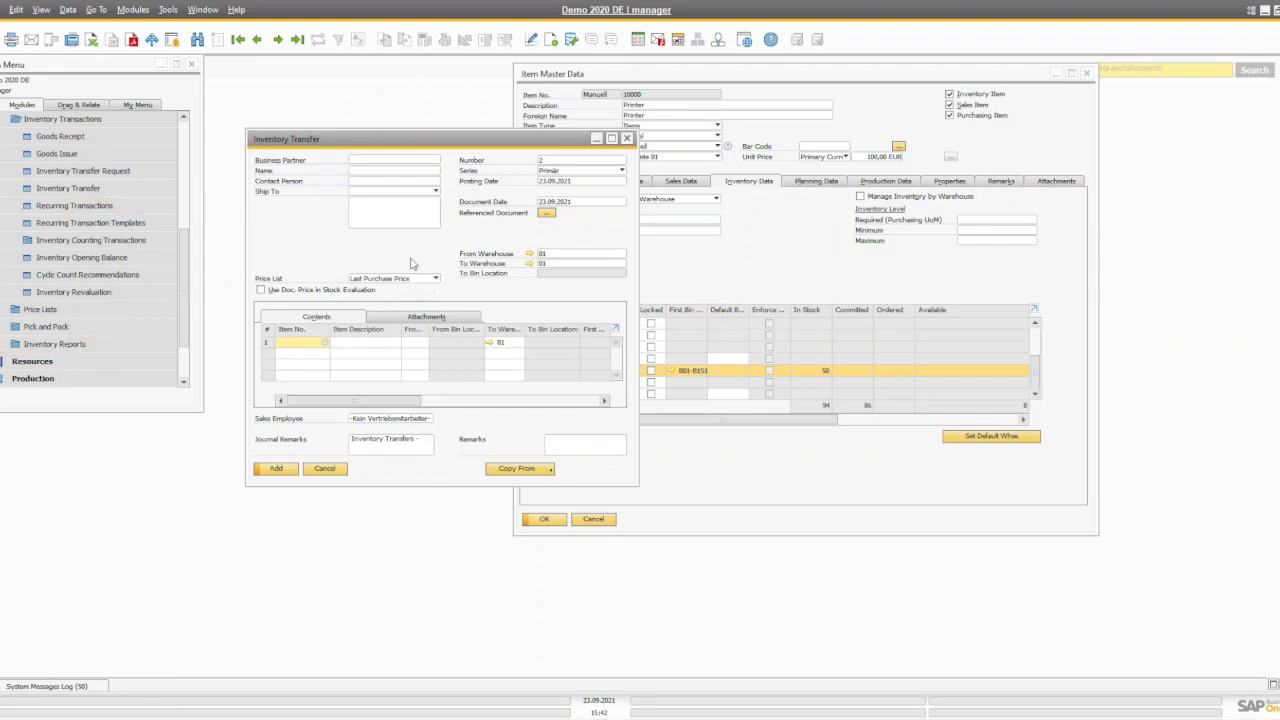
Select Ursulinengymnasium as the transfer's business partner and keep its default ship-to address
{"action": "left_click", "coordinate": [405, 161]}
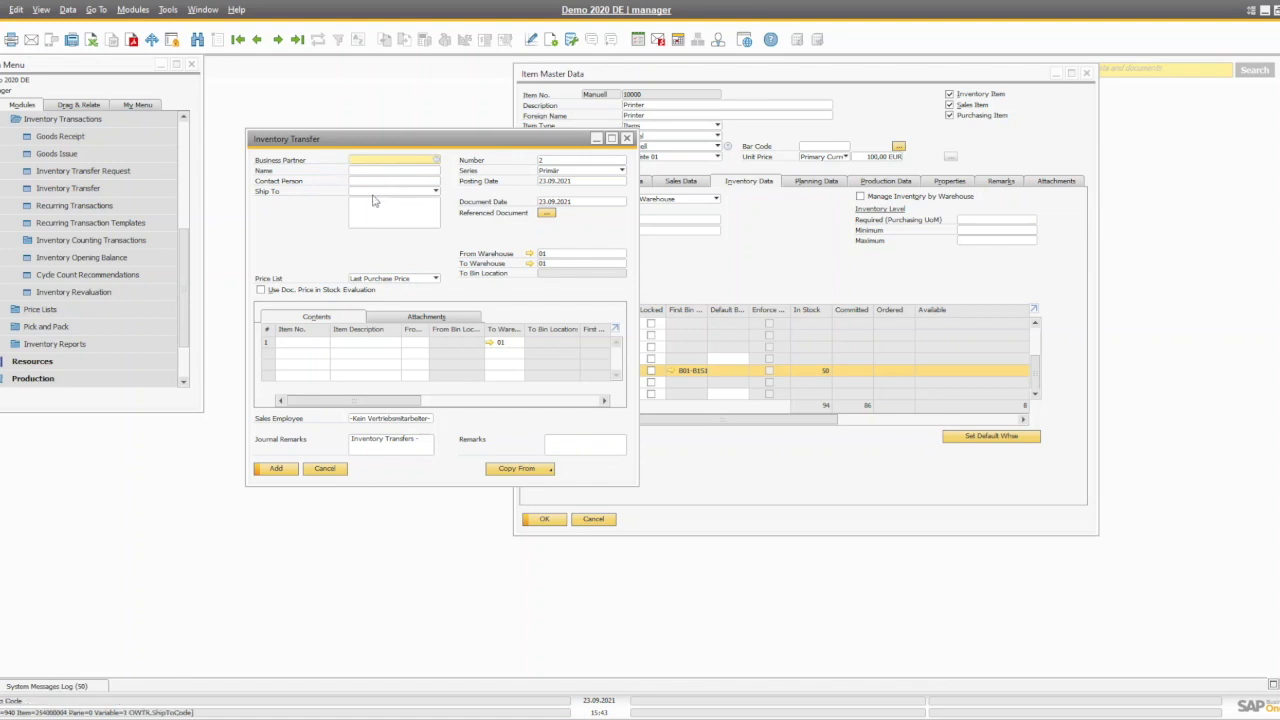
{"action": "key", "text": "Tab"}
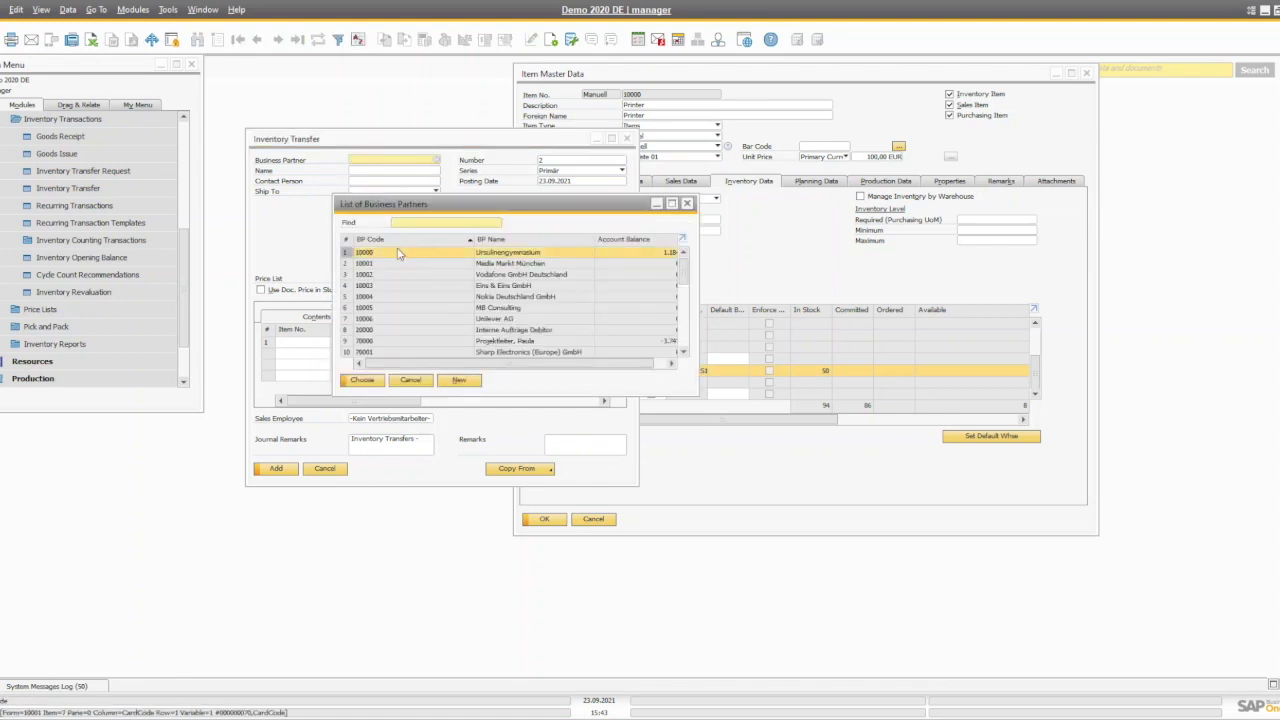
{"action": "double_click", "coordinate": [391, 255]}
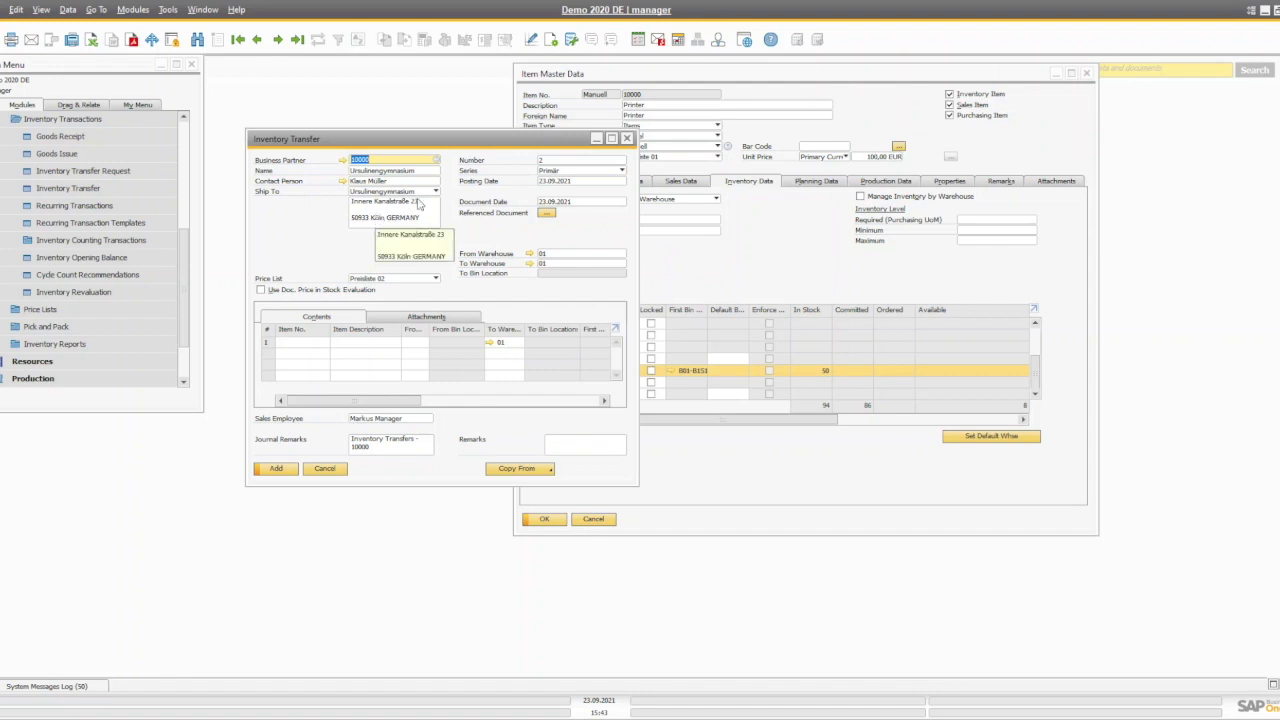
{"action": "left_click", "coordinate": [420, 194]}
{"action": "left_click", "coordinate": [404, 209]}
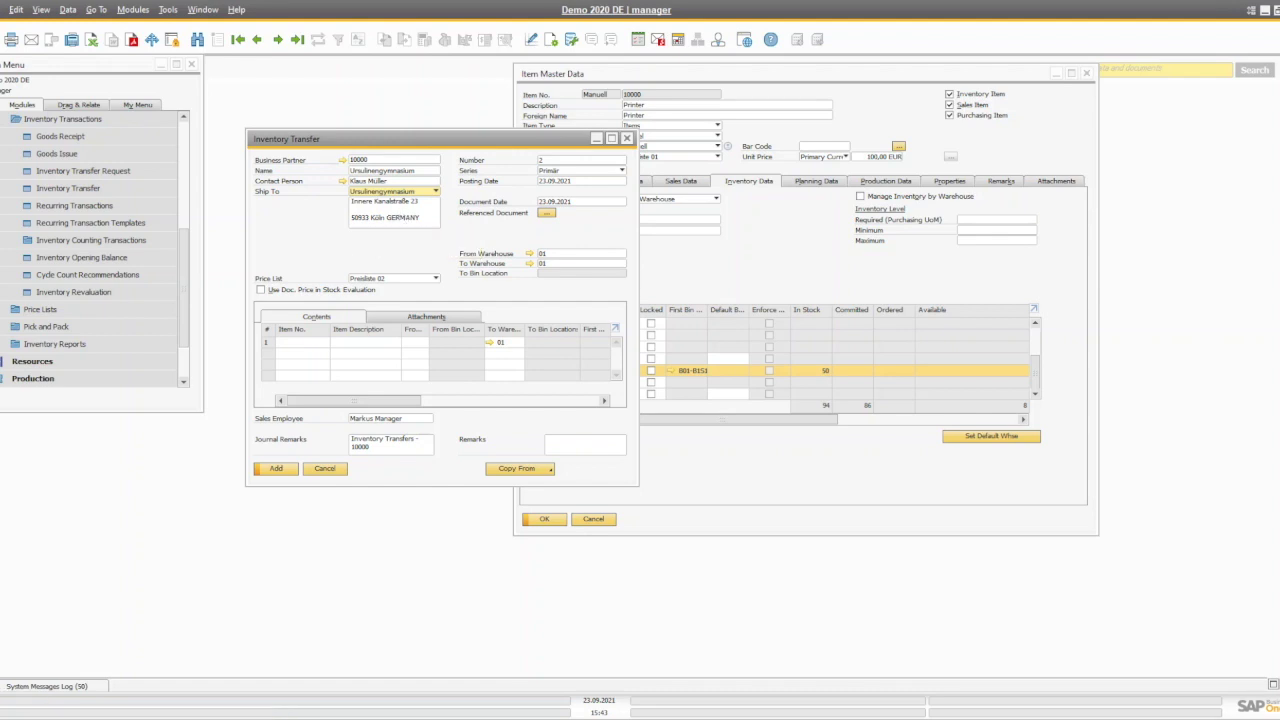
Enter item 10000 Printer as the transfer line, moving from warehouse 01 to warehouse B01
{"action": "left_click", "coordinate": [295, 343]}
{"action": "key", "text": "Tab"}
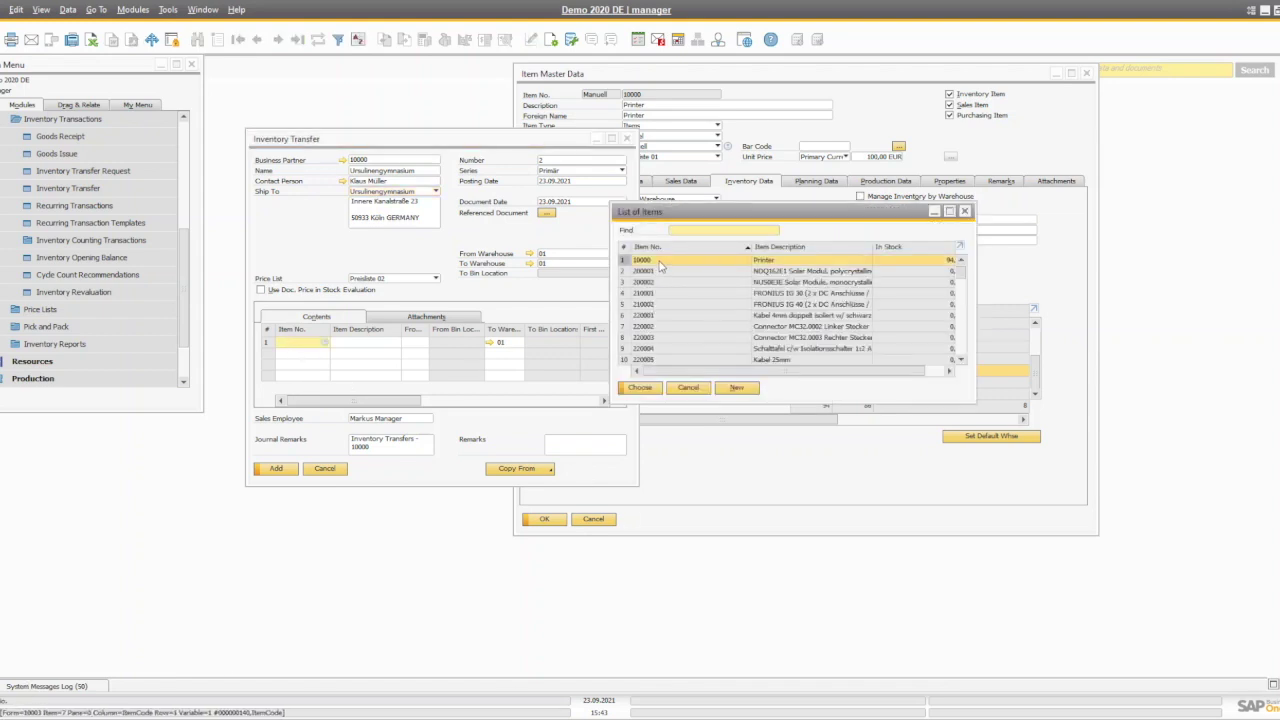
{"action": "key", "text": "Return"}
{"action": "key", "text": "Tab"}
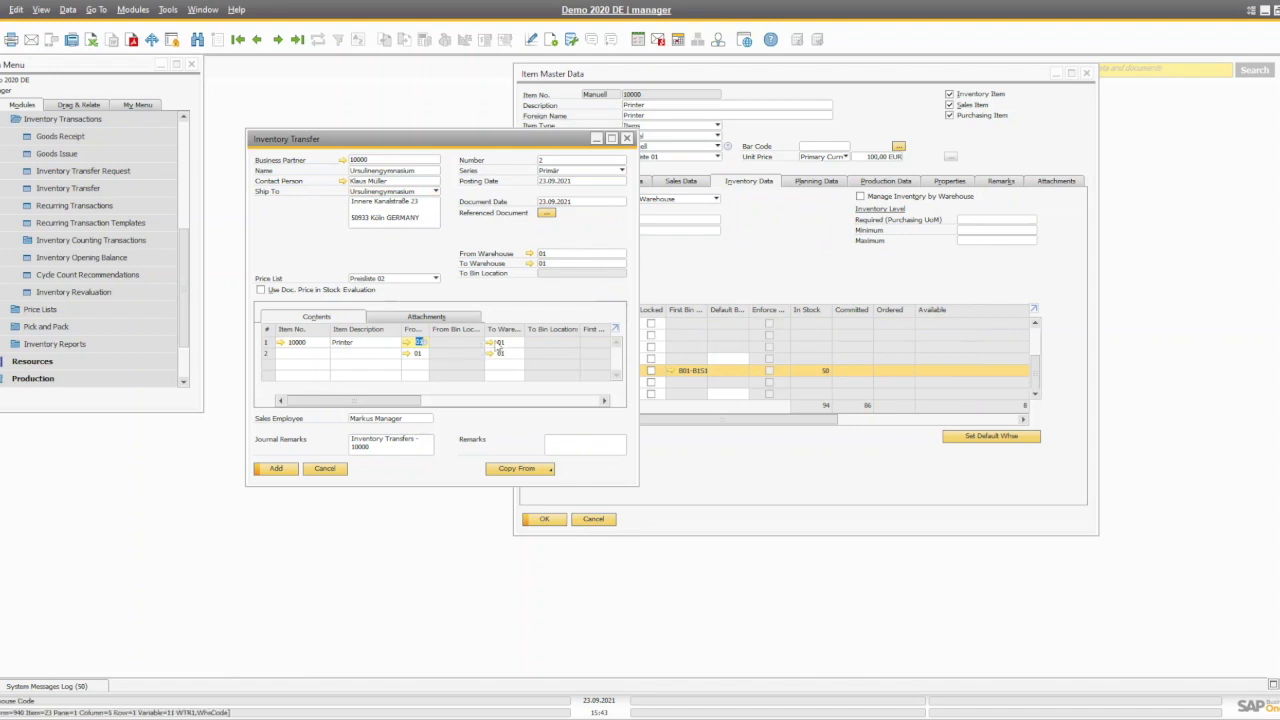
{"action": "key", "text": "Tab"}
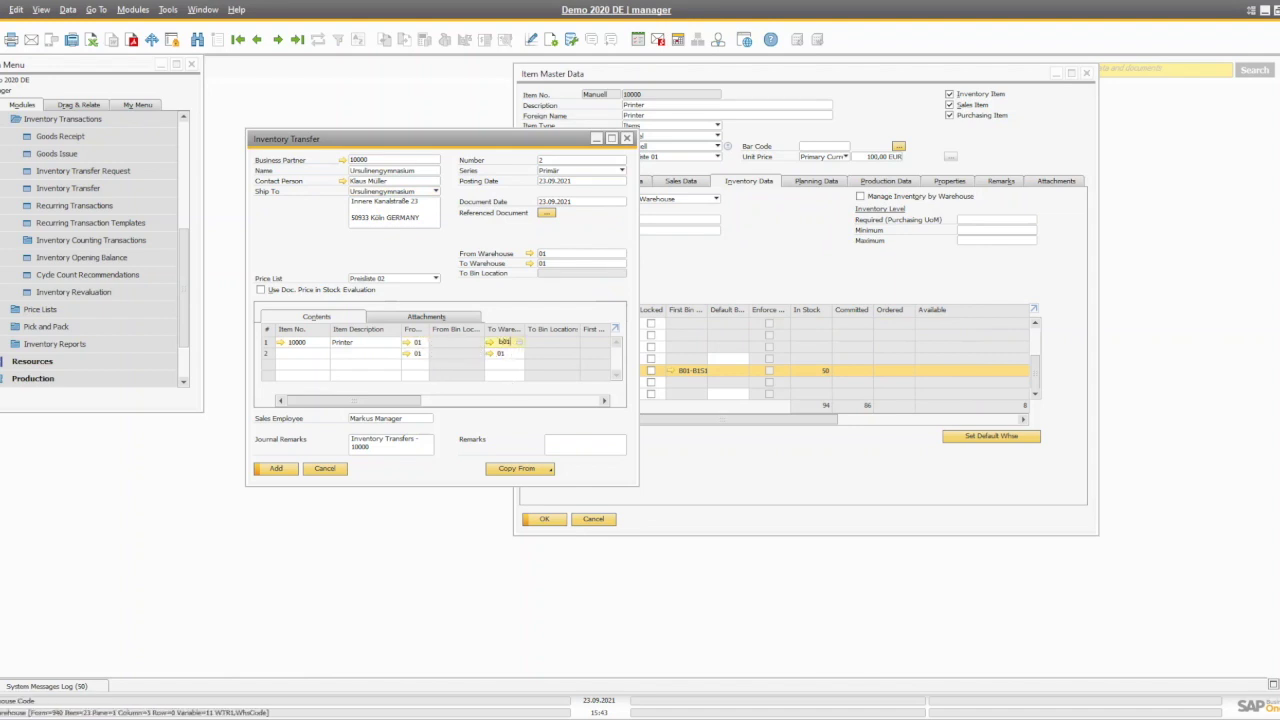
{"action": "key", "text": "Tab"}
{"action": "left_click_drag", "start_coordinate": [505, 402], "coordinate": [450, 403]}
Add the inventory transfer, confirm the posting, and display the last transfer to review its line's bin location
{"action": "left_click", "coordinate": [270, 469]}
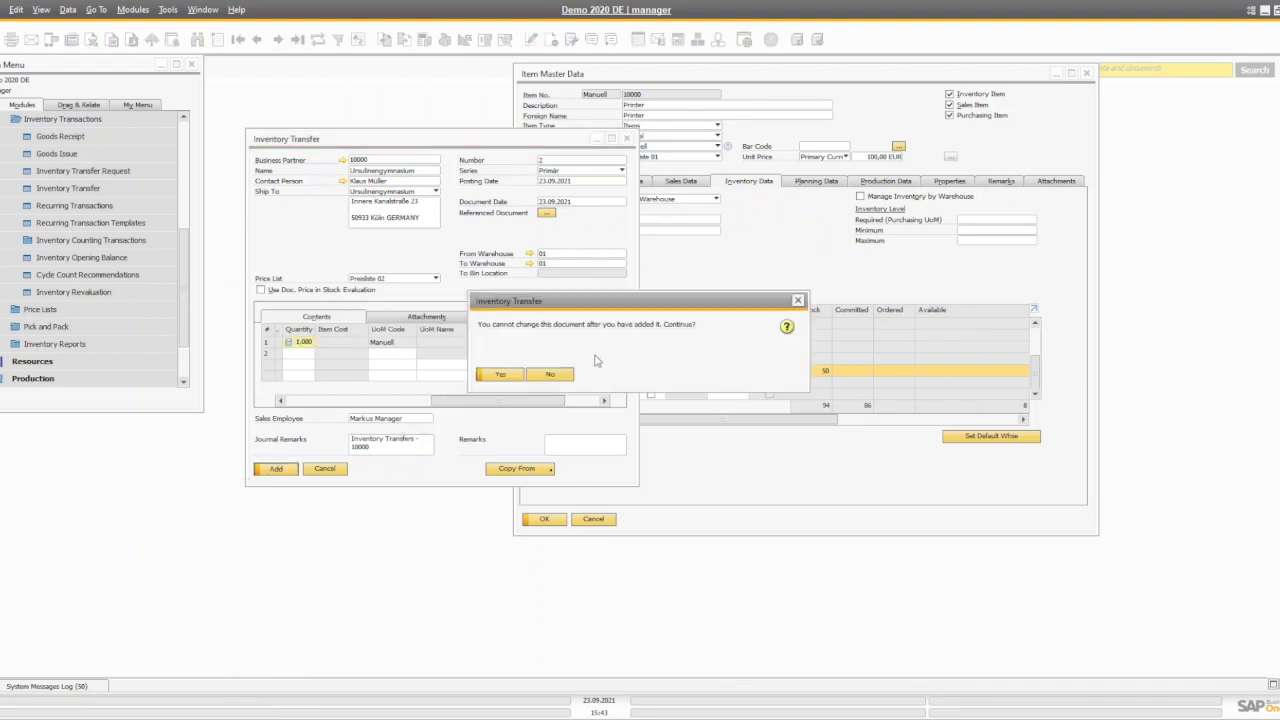
{"action": "left_click", "coordinate": [495, 375]}
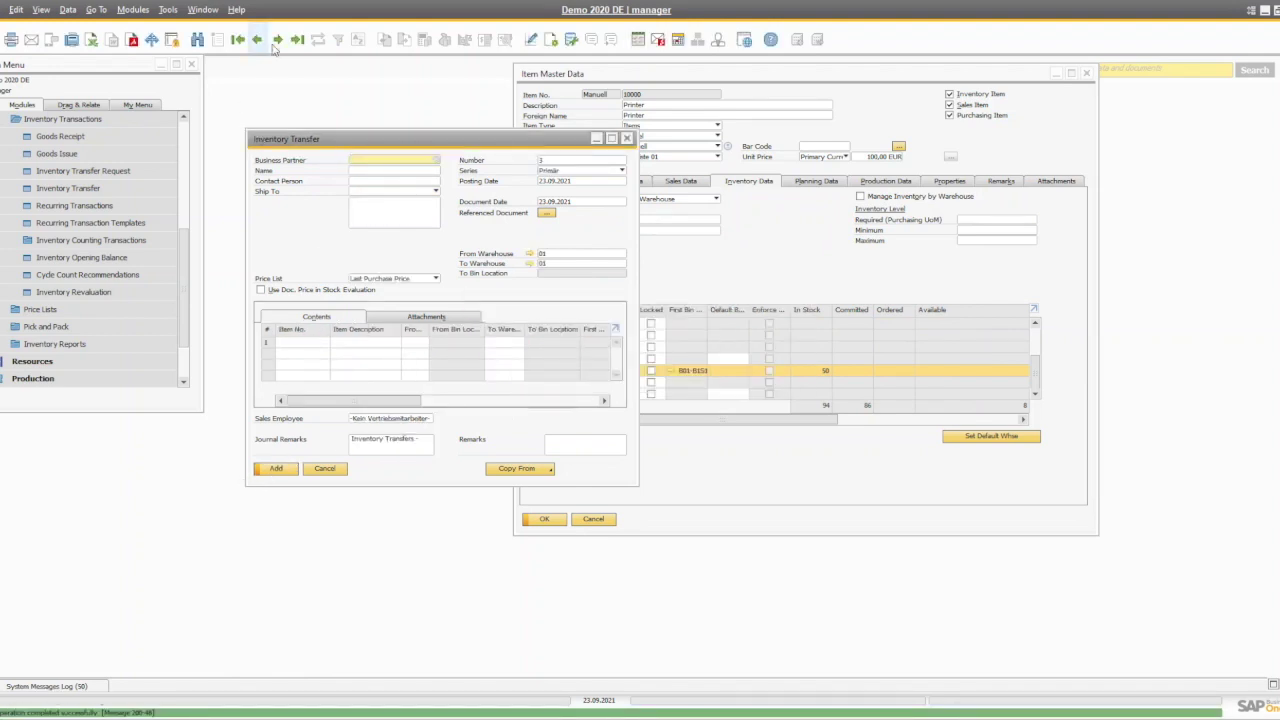
{"action": "left_click", "coordinate": [297, 39]}
{"action": "left_click_drag", "start_coordinate": [404, 406], "coordinate": [440, 405]}
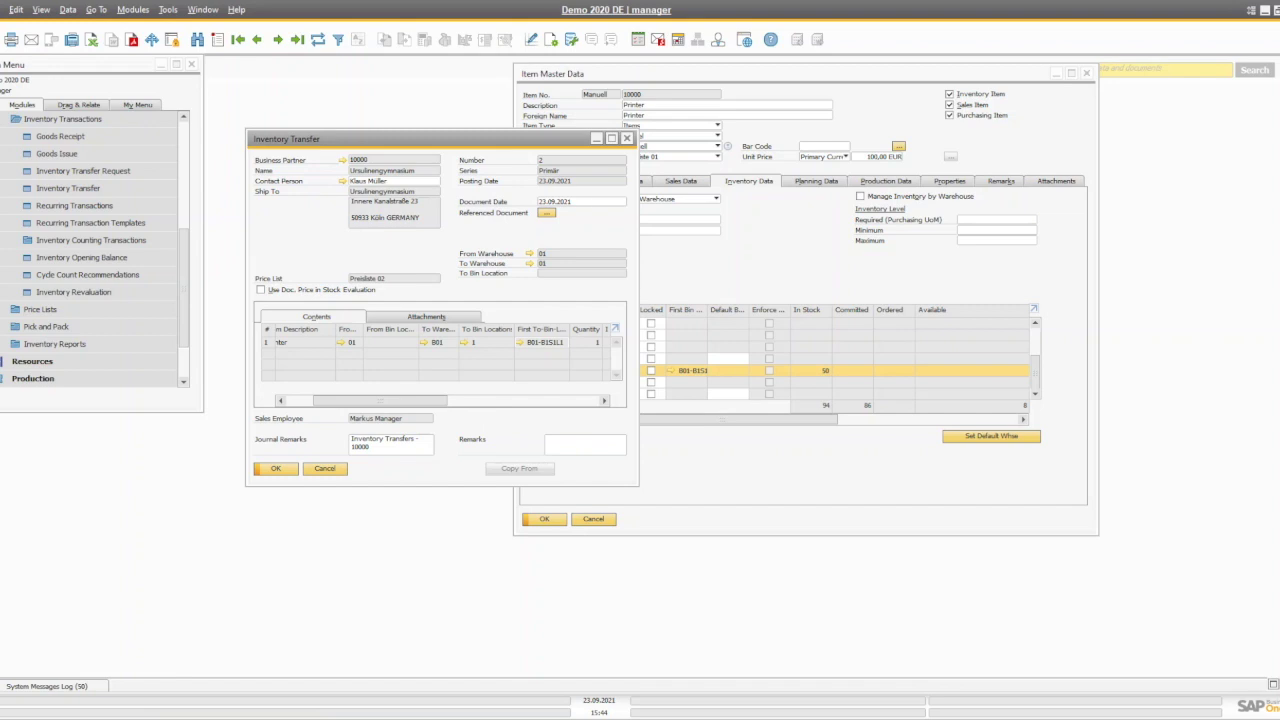
Open an Inventory Transfer Request beside the Inventory Transfer and enter item 10000 Printer in its first line
{"action": "left_click", "coordinate": [78, 174]}
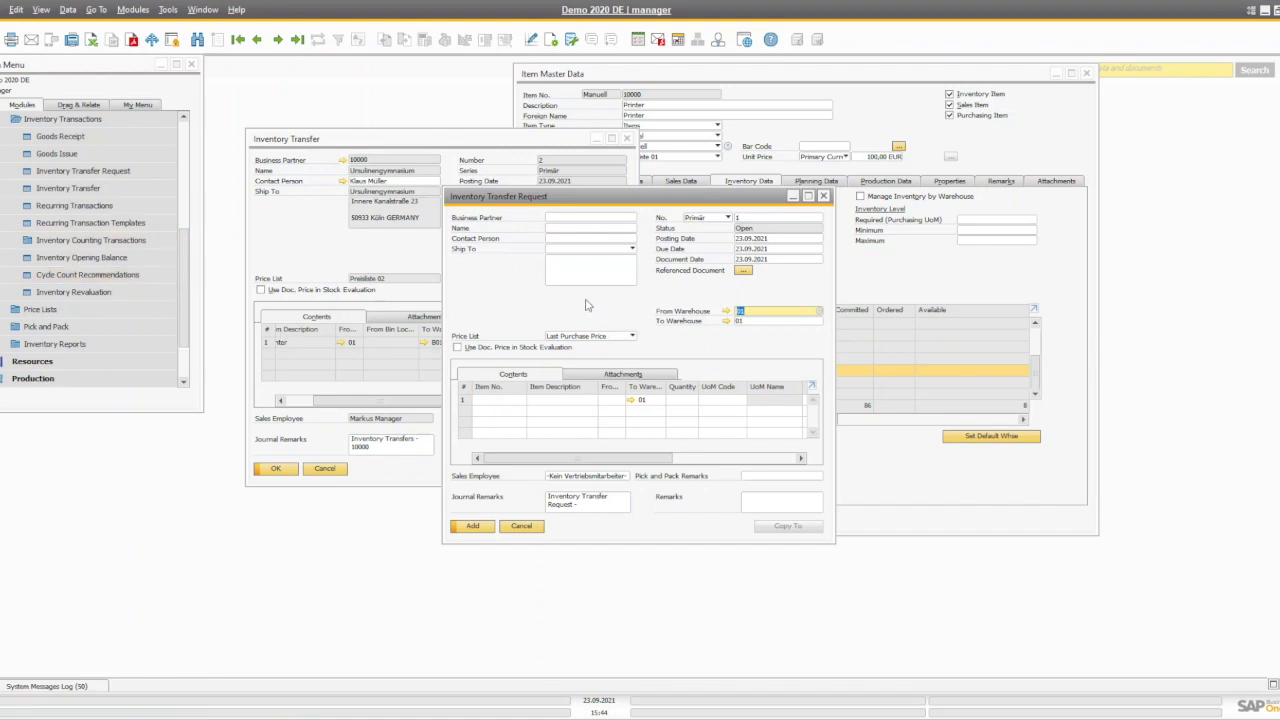
{"action": "left_click_drag", "start_coordinate": [510, 197], "coordinate": [710, 145]}
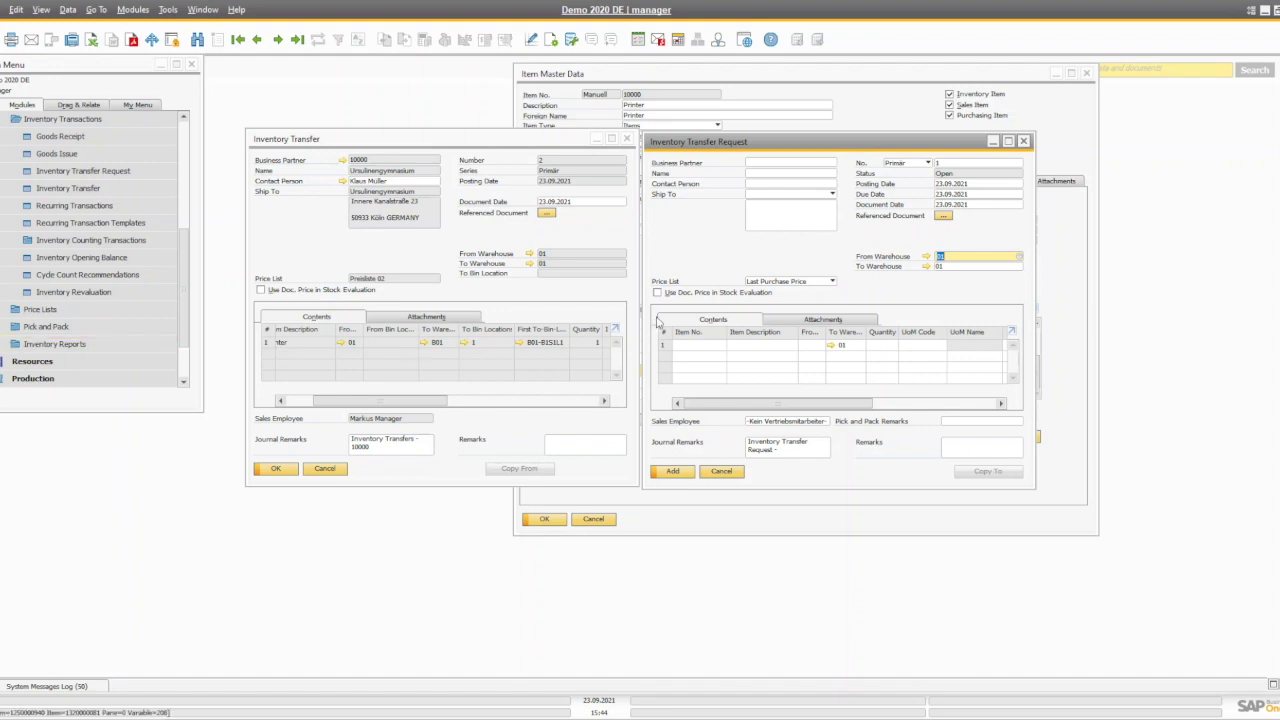
{"action": "left_click", "coordinate": [698, 352]}
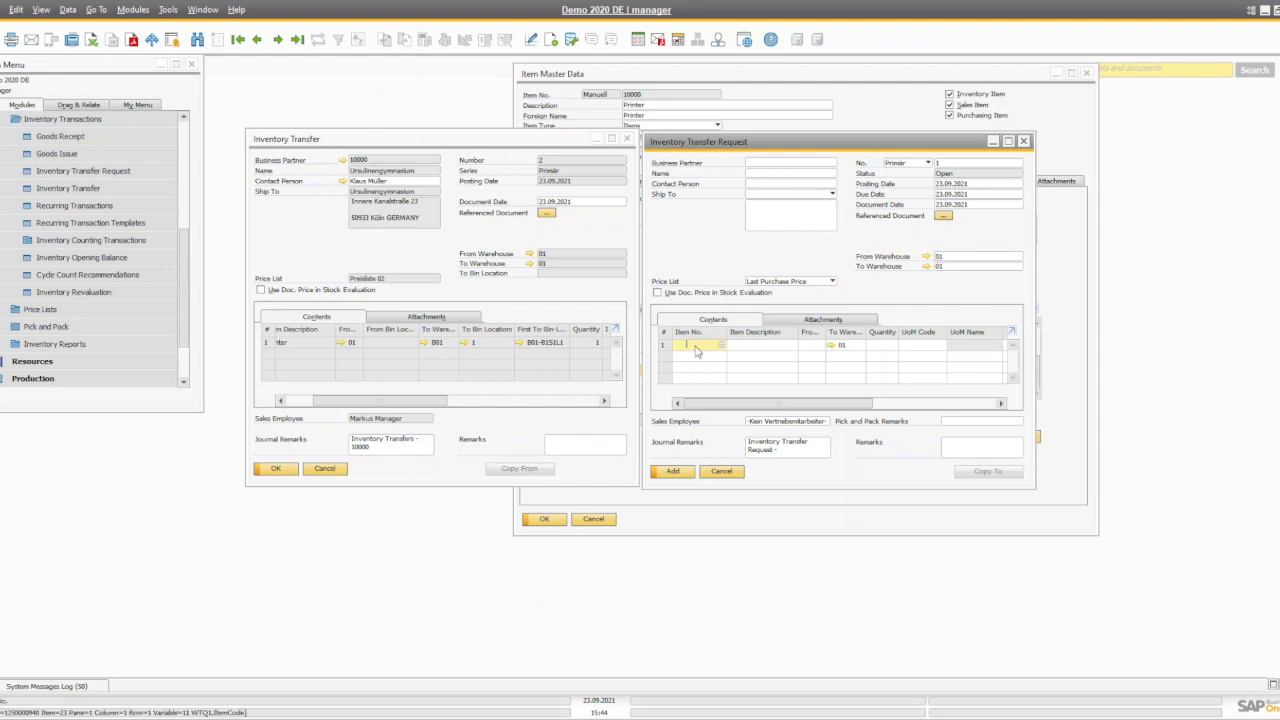
{"action": "key", "text": "Tab"}
{"action": "key", "text": "Return"}
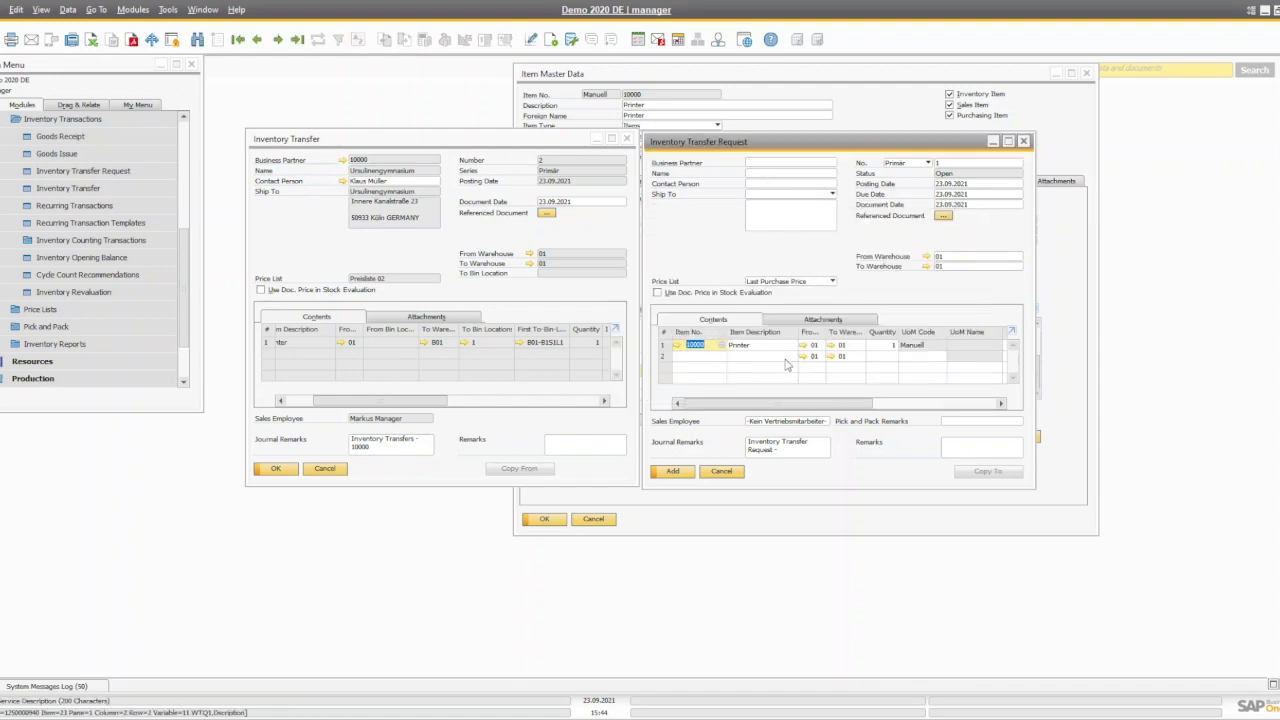
Move the request aside, close the Inventory Transfer, and bring up the Printer's stock for warehouse 01 in the item master data
{"action": "left_click_drag", "start_coordinate": [703, 146], "coordinate": [69, 284]}
{"action": "left_click", "coordinate": [627, 138]}
{"action": "left_click", "coordinate": [732, 78]}
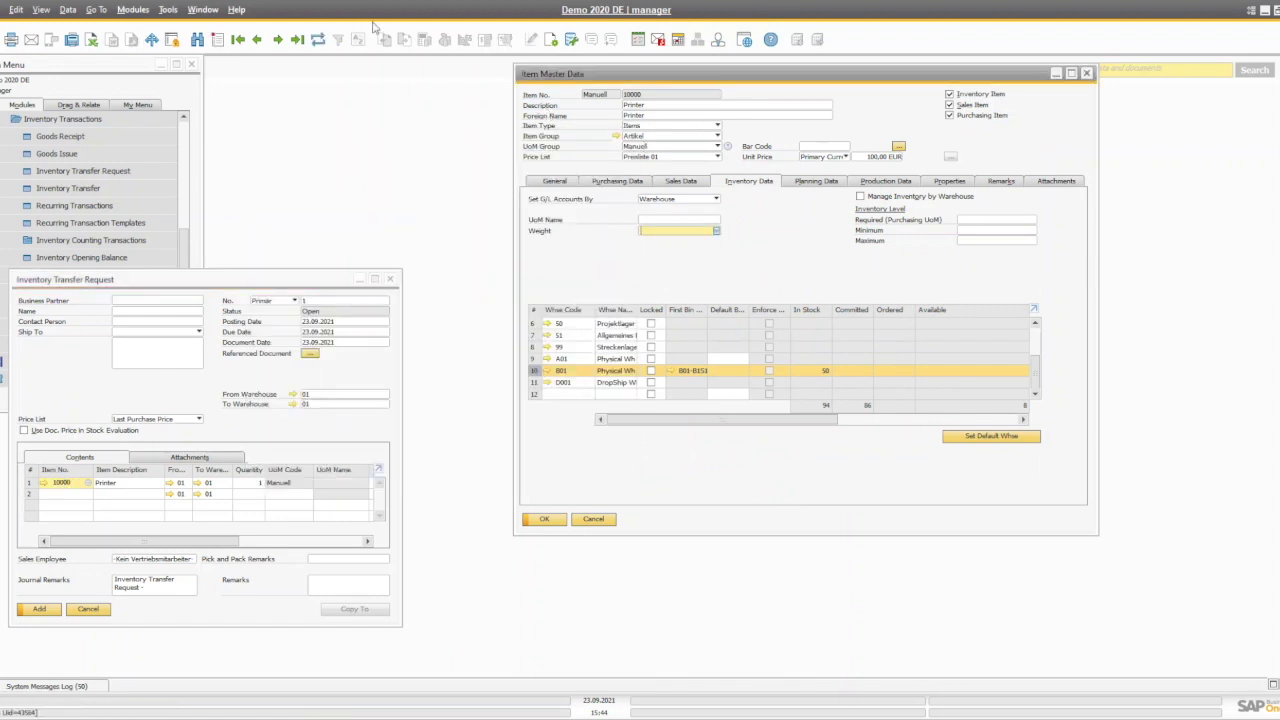
{"action": "scroll", "coordinate": [745, 390], "scroll_direction": "up", "scroll_amount": 1}
{"action": "scroll", "coordinate": [743, 375], "scroll_direction": "up", "scroll_amount": 2}
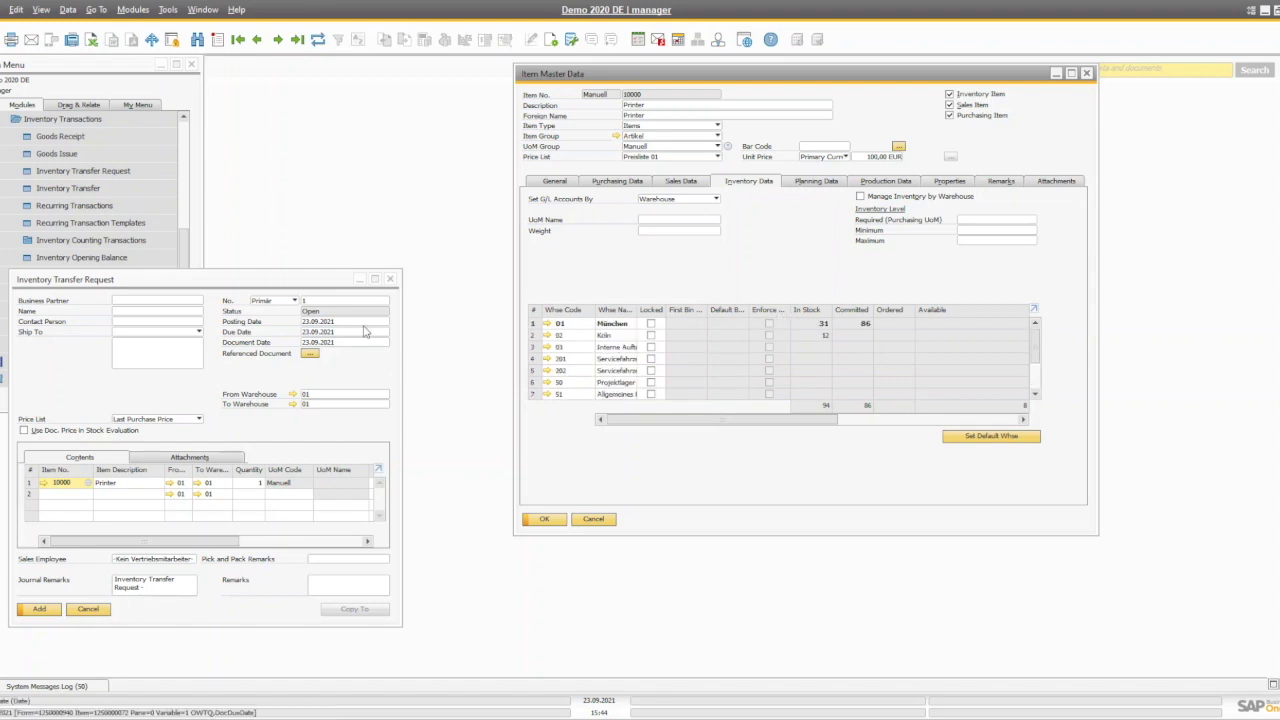
Set the request line's To Warehouse to B01 and its quantity to 10, keeping 01 as source warehouse
{"action": "left_click", "coordinate": [388, 466]}
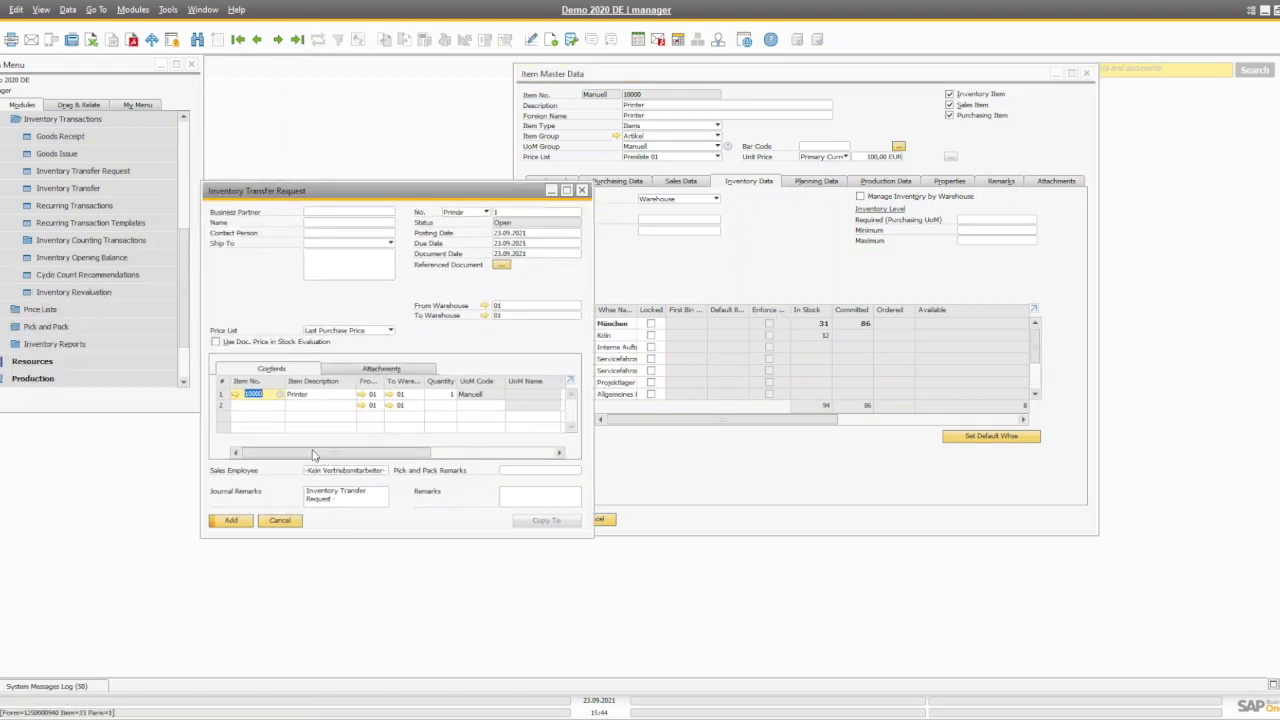
{"action": "left_click", "coordinate": [372, 394]}
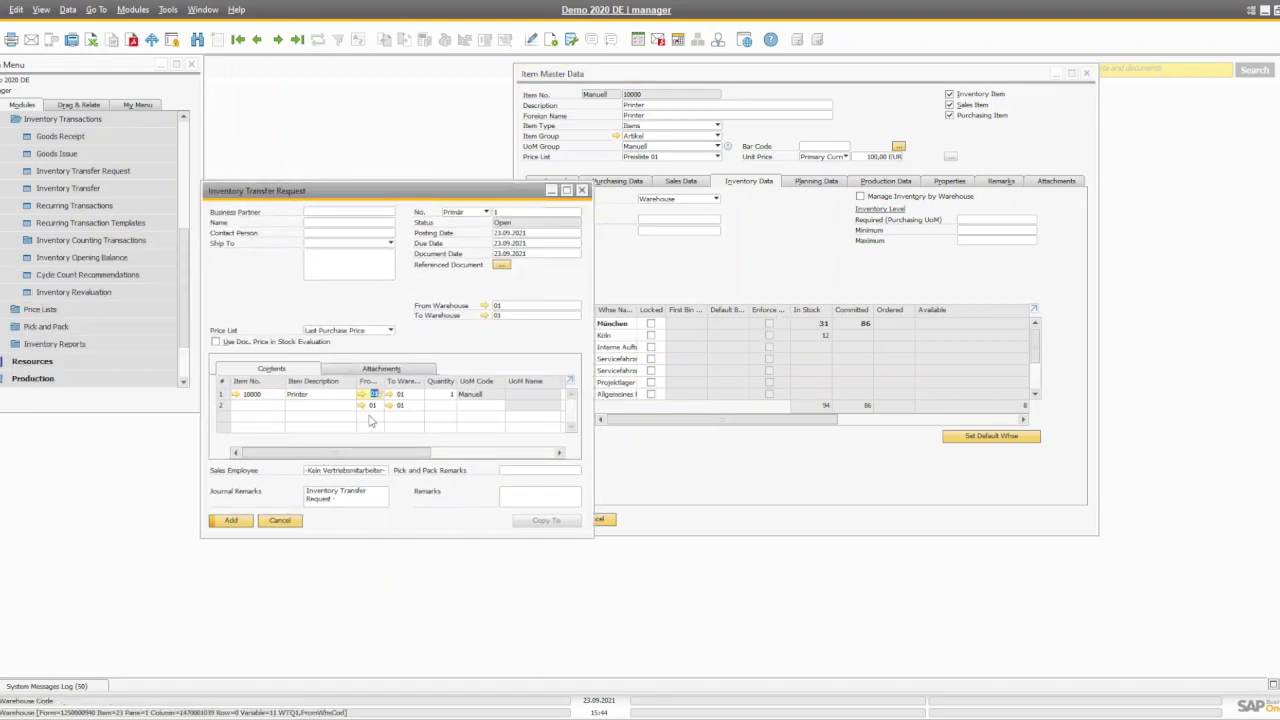
{"action": "key", "text": "Tab"}
{"action": "type", "text": "B01"}
{"action": "key", "text": "Tab"}
{"action": "type", "text": "10"}
{"action": "key", "text": "Tab"}
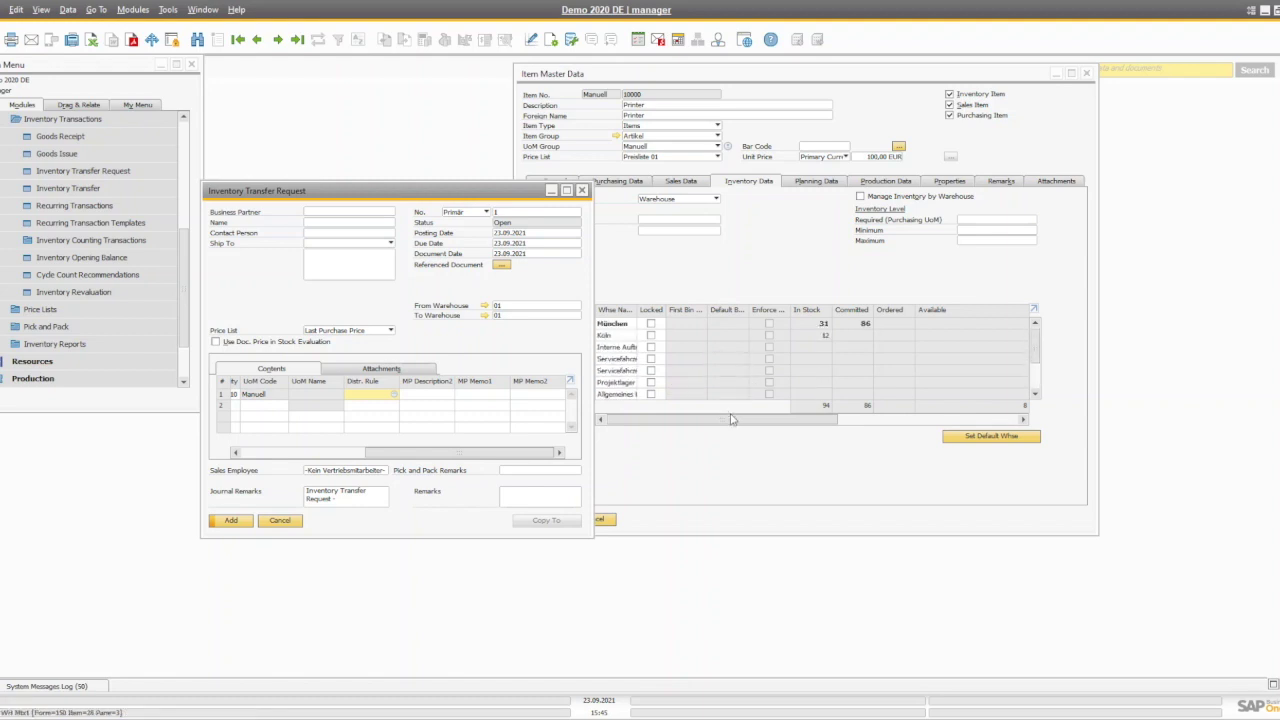
Add the inventory transfer request and display the last saved request
{"action": "left_click", "coordinate": [716, 457]}
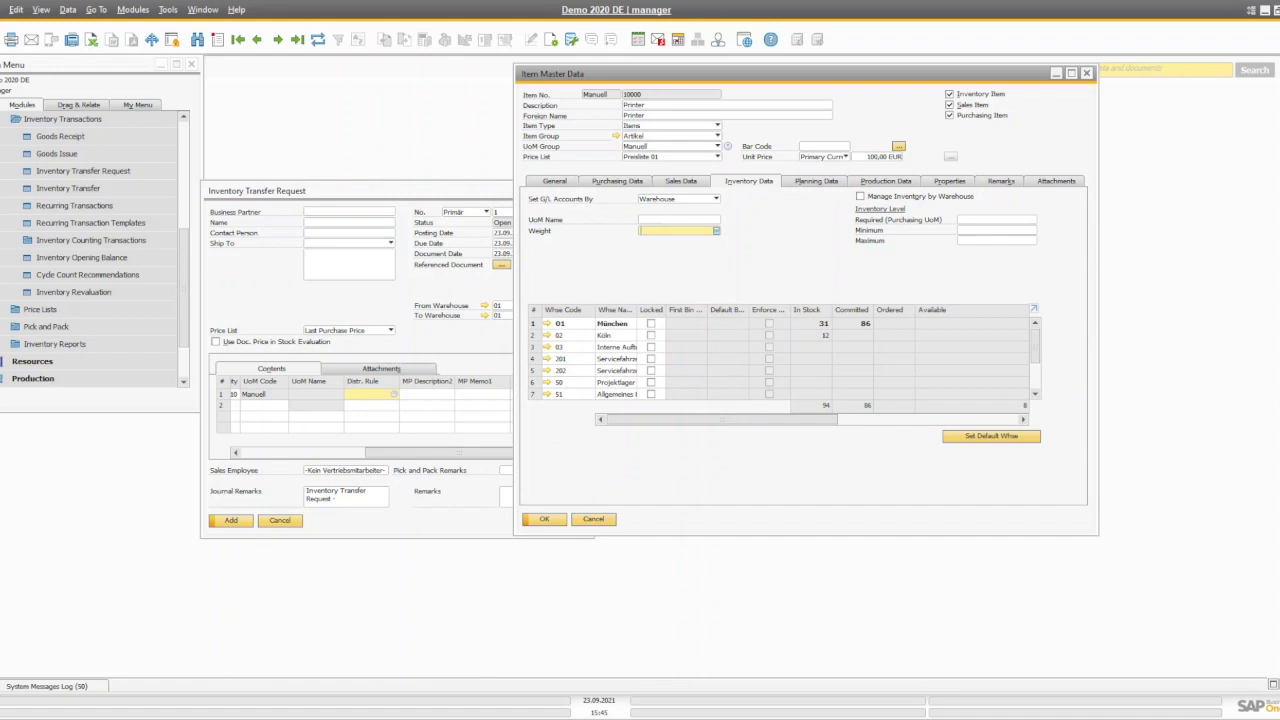
{"action": "left_click", "coordinate": [257, 520]}
{"action": "left_click", "coordinate": [230, 519]}
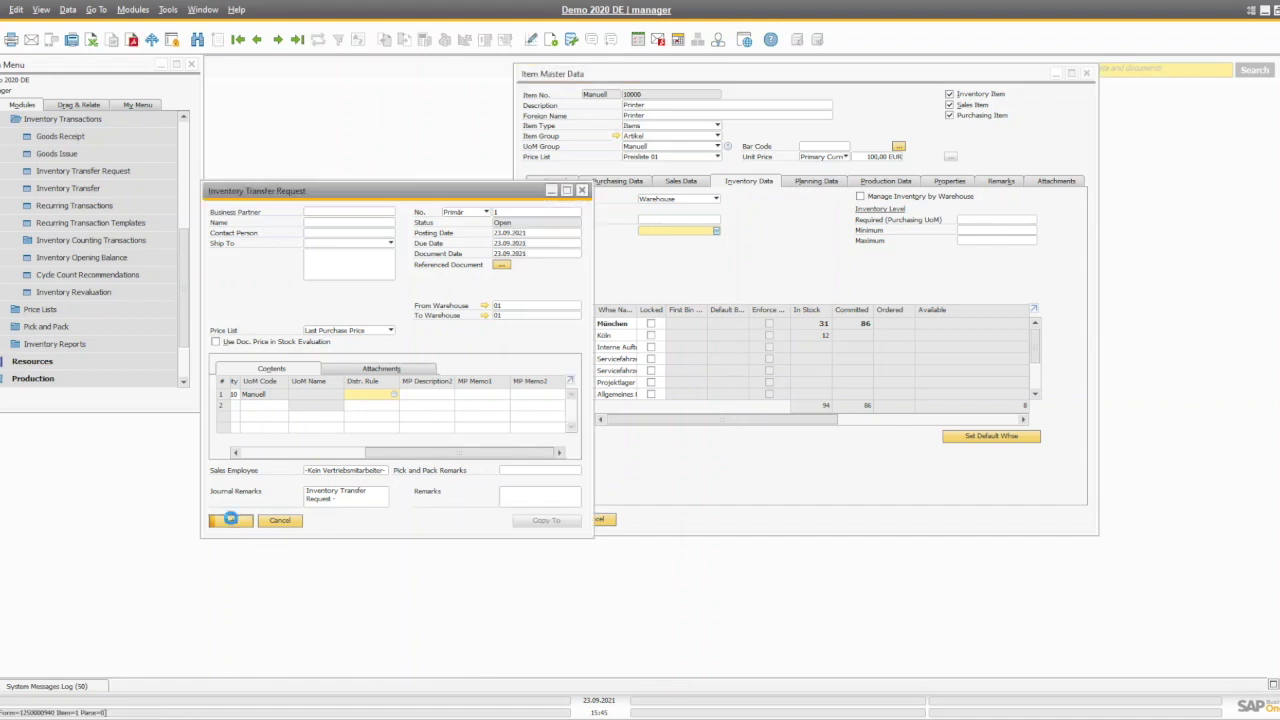
{"action": "left_click", "coordinate": [295, 41]}
Refresh the Printer's item master data and check the committed quantity in warehouse 01 and the ordered quantity in B01
{"action": "left_click", "coordinate": [828, 479]}
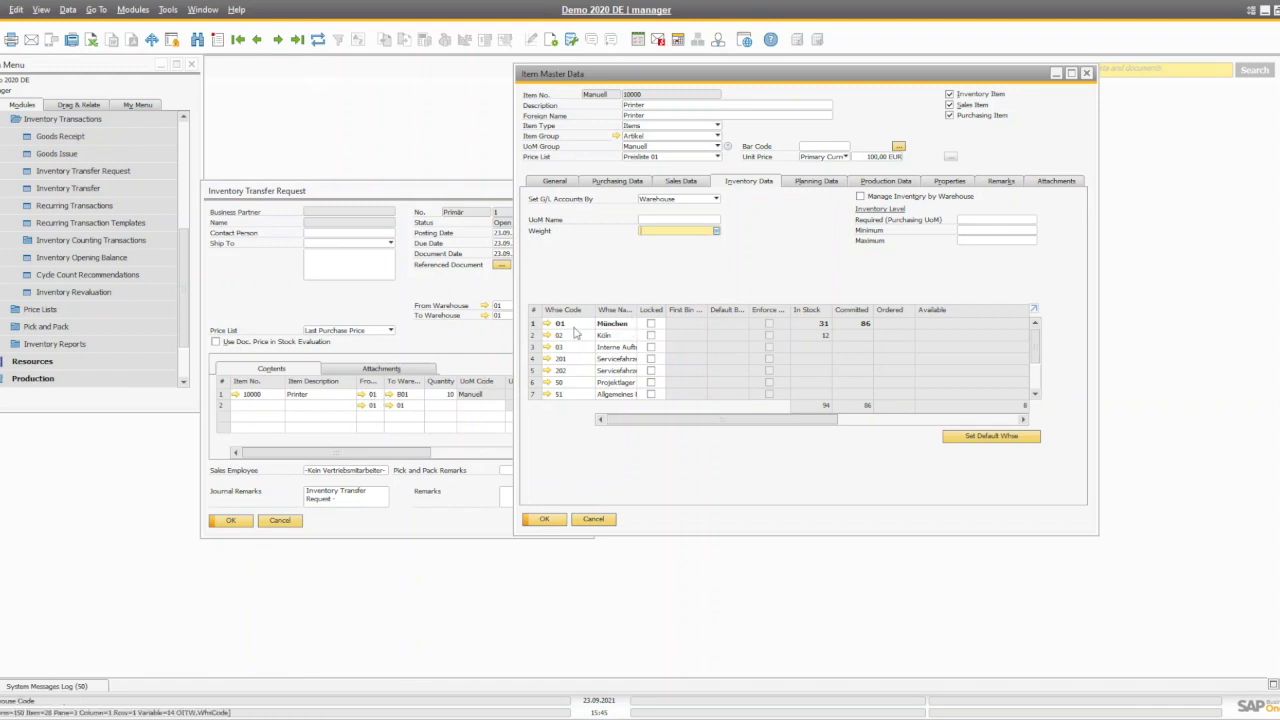
{"action": "left_click", "coordinate": [318, 40]}
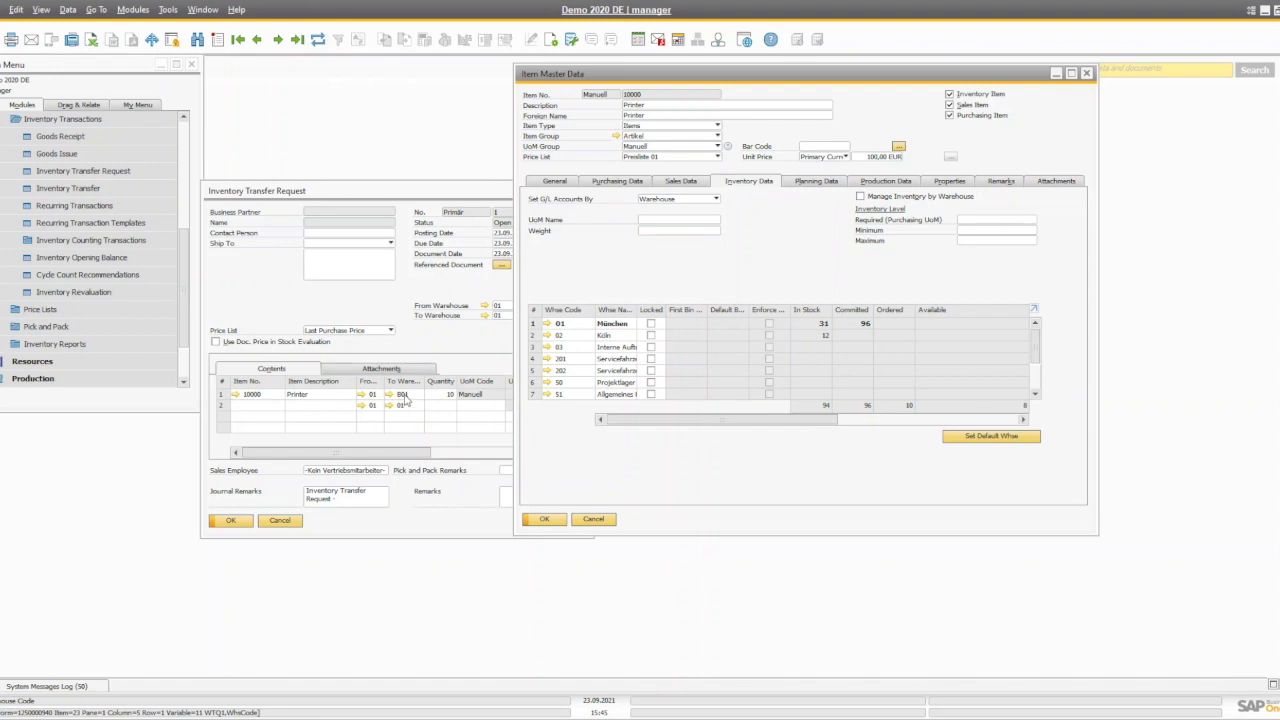
{"action": "scroll", "coordinate": [652, 386], "scroll_direction": "down", "scroll_amount": 5}
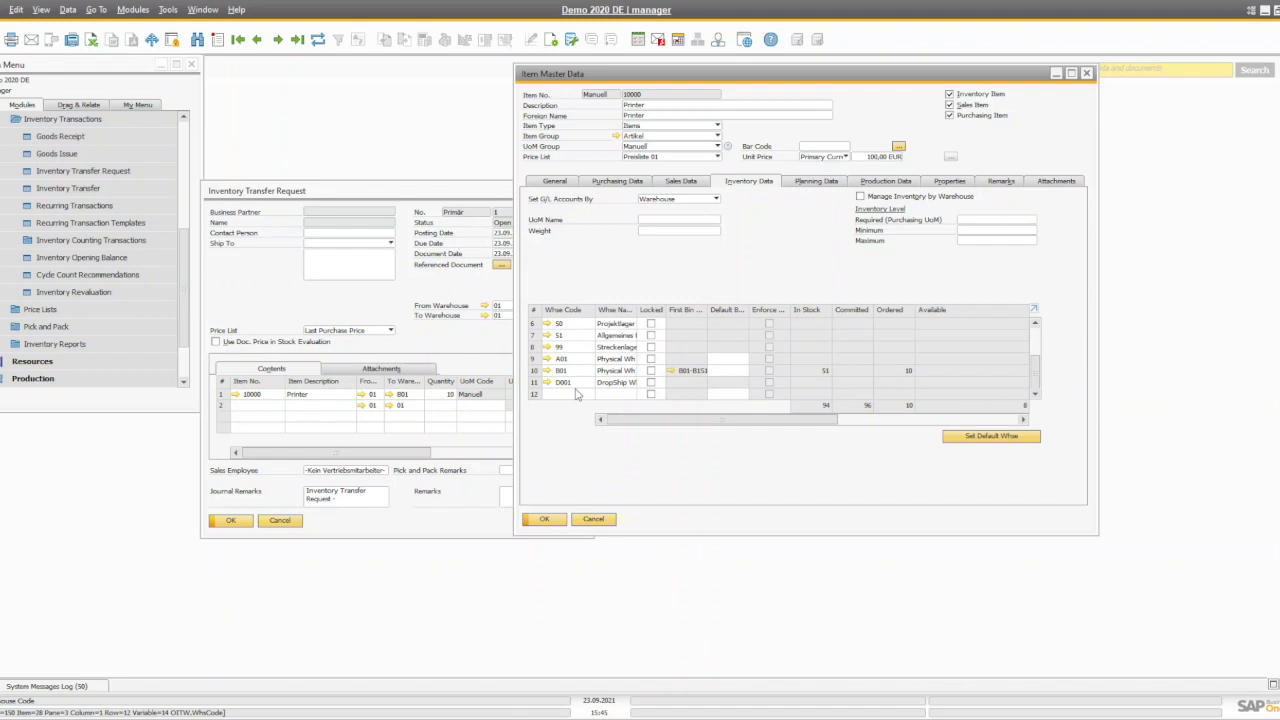
Copy the transfer request to an Inventory Transfer, add and confirm it, and display the last posted transfer
{"action": "left_click", "coordinate": [430, 491]}
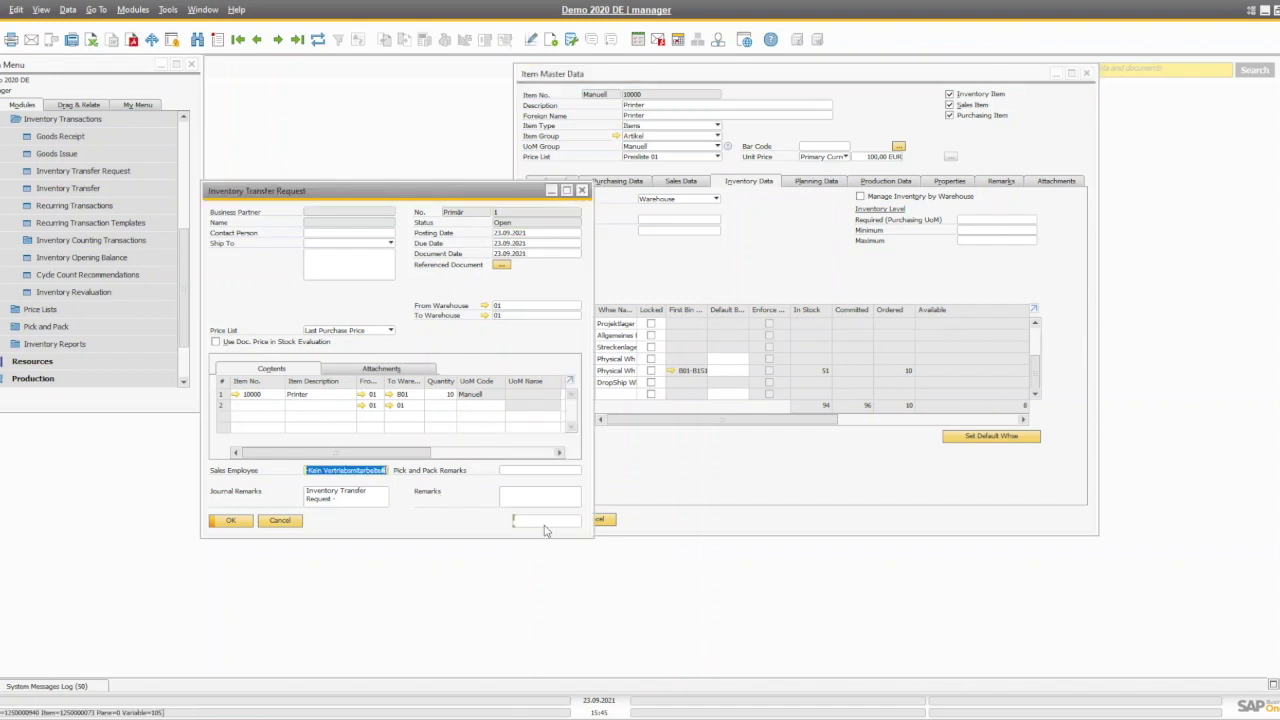
{"action": "left_click", "coordinate": [545, 522]}
{"action": "left_click", "coordinate": [546, 534]}
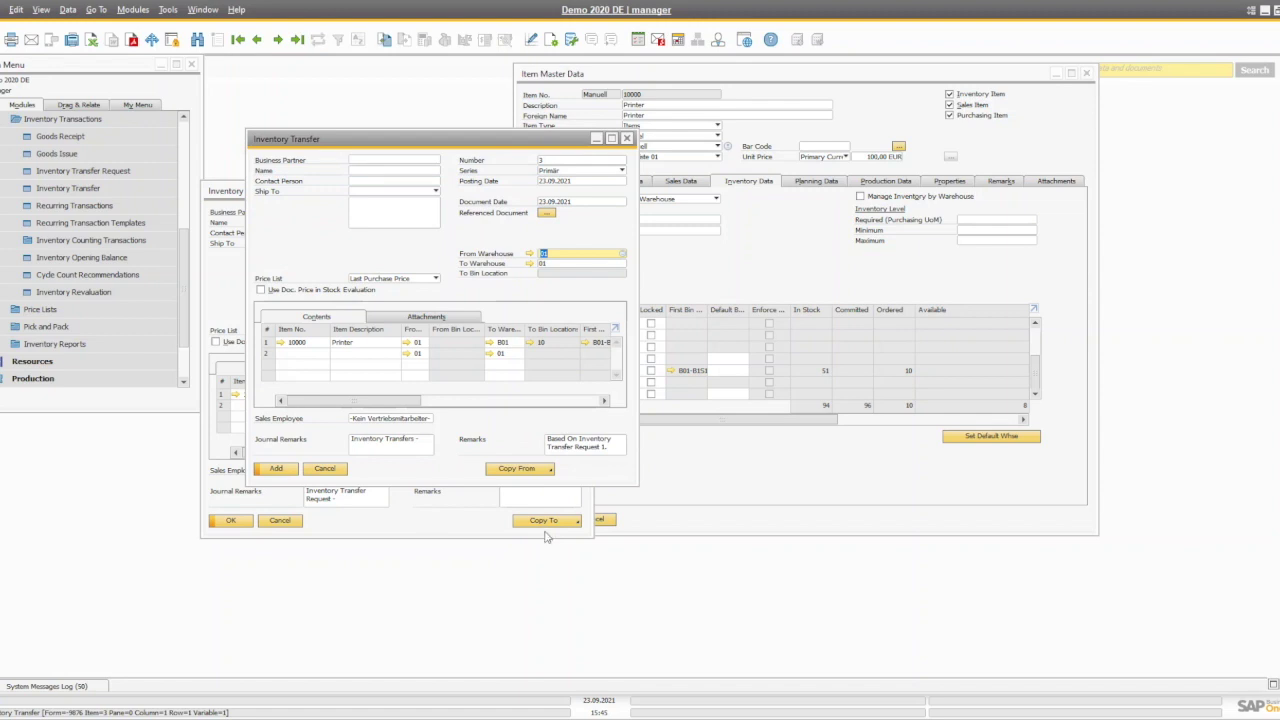
{"action": "left_click", "coordinate": [278, 469]}
{"action": "left_click", "coordinate": [500, 375]}
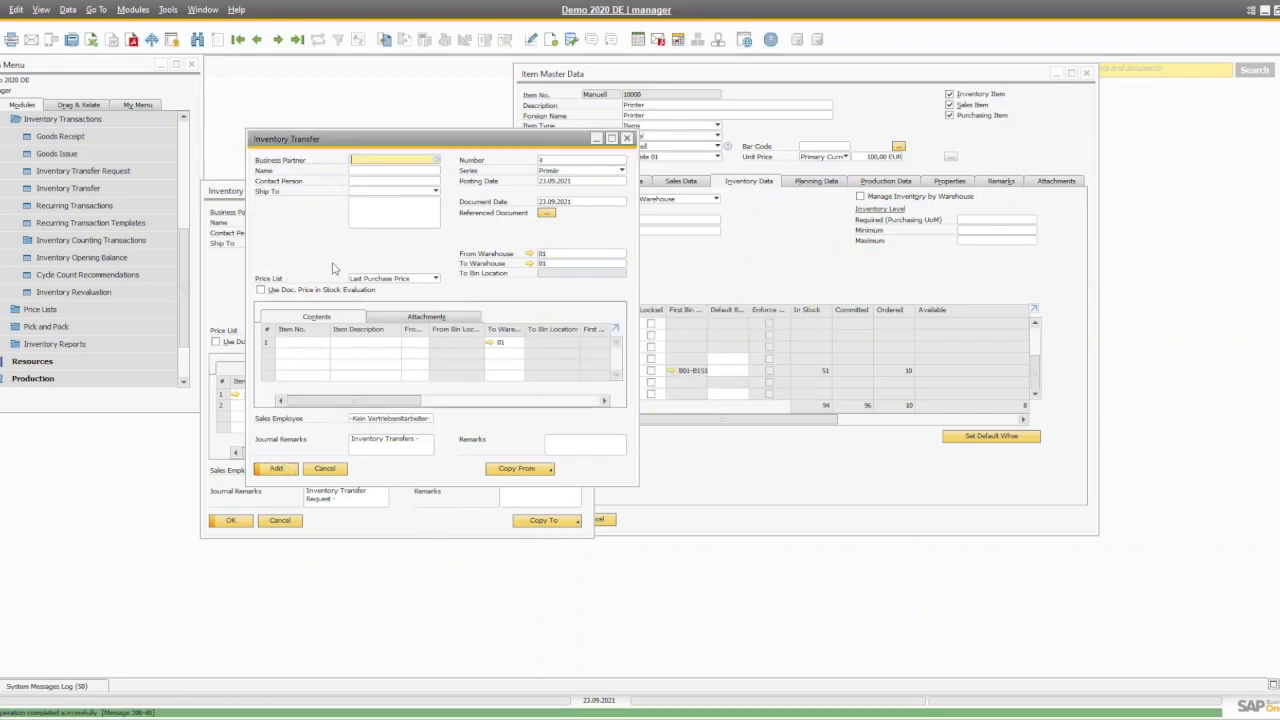
{"action": "left_click", "coordinate": [296, 39]}
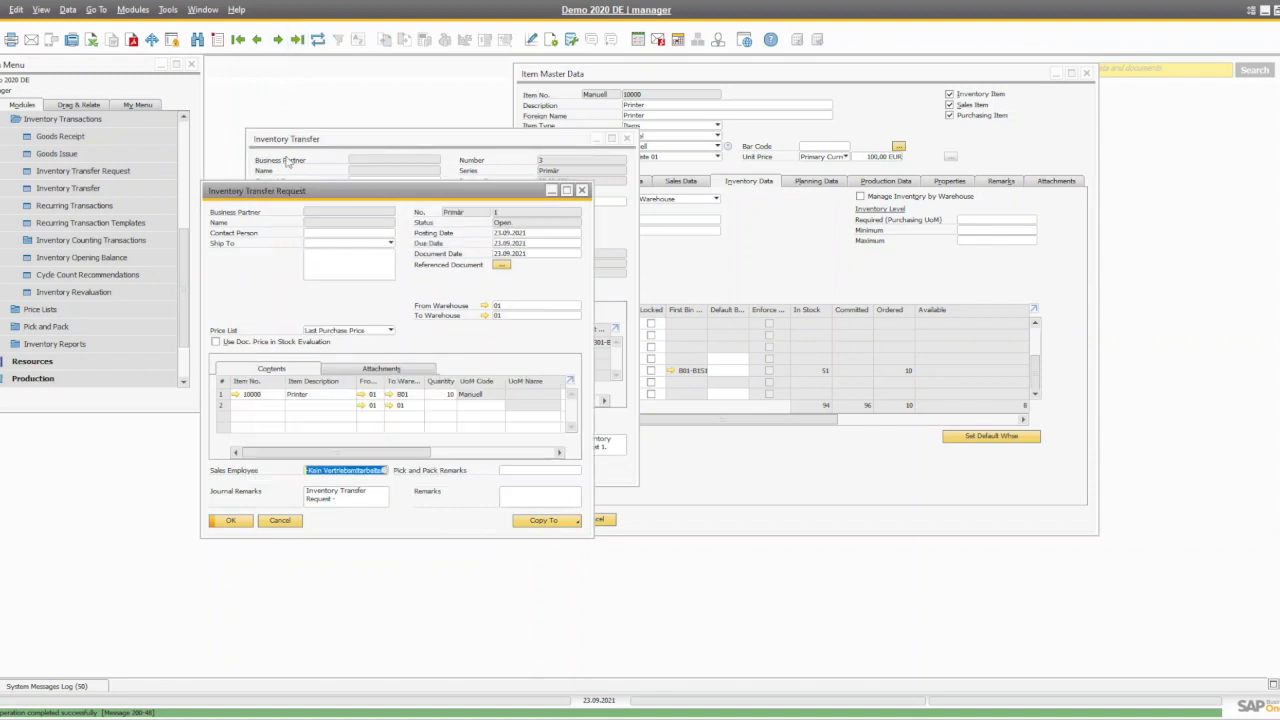
Refresh the transfer request and check the Printer's in-stock, committed and ordered quantities in warehouses 01 and B01
{"action": "left_click", "coordinate": [317, 39]}
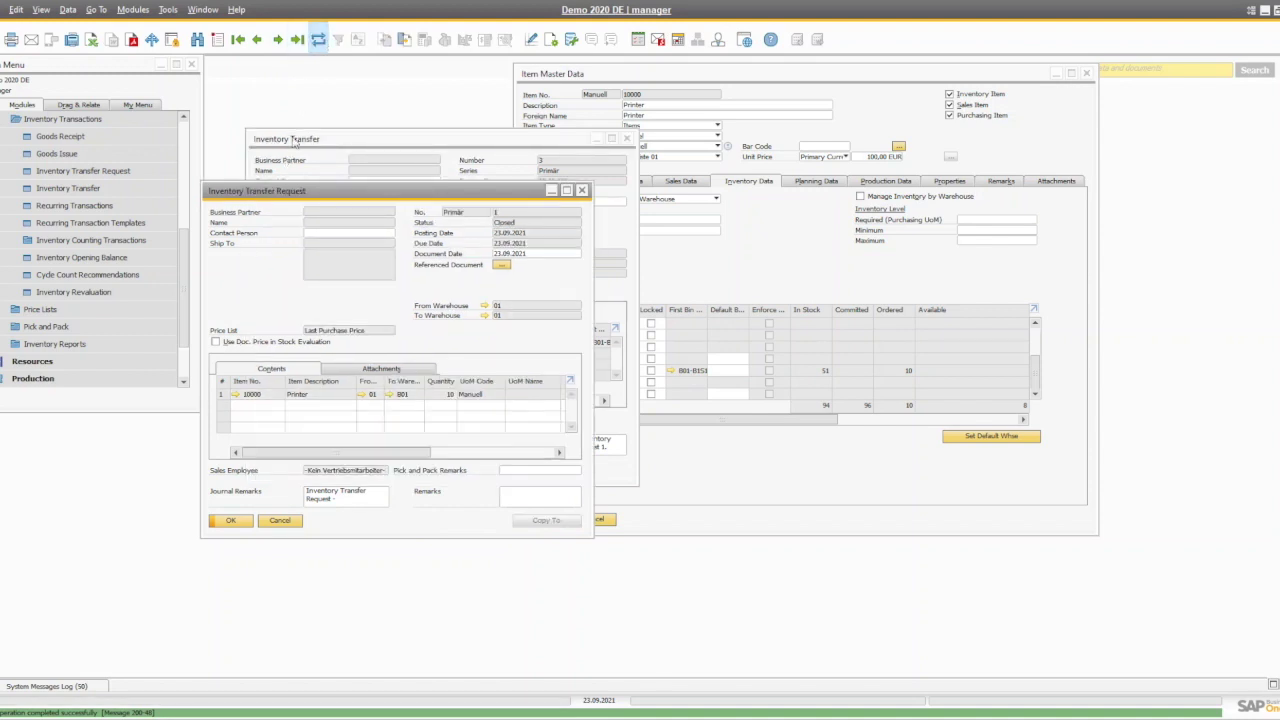
{"action": "left_click", "coordinate": [784, 487]}
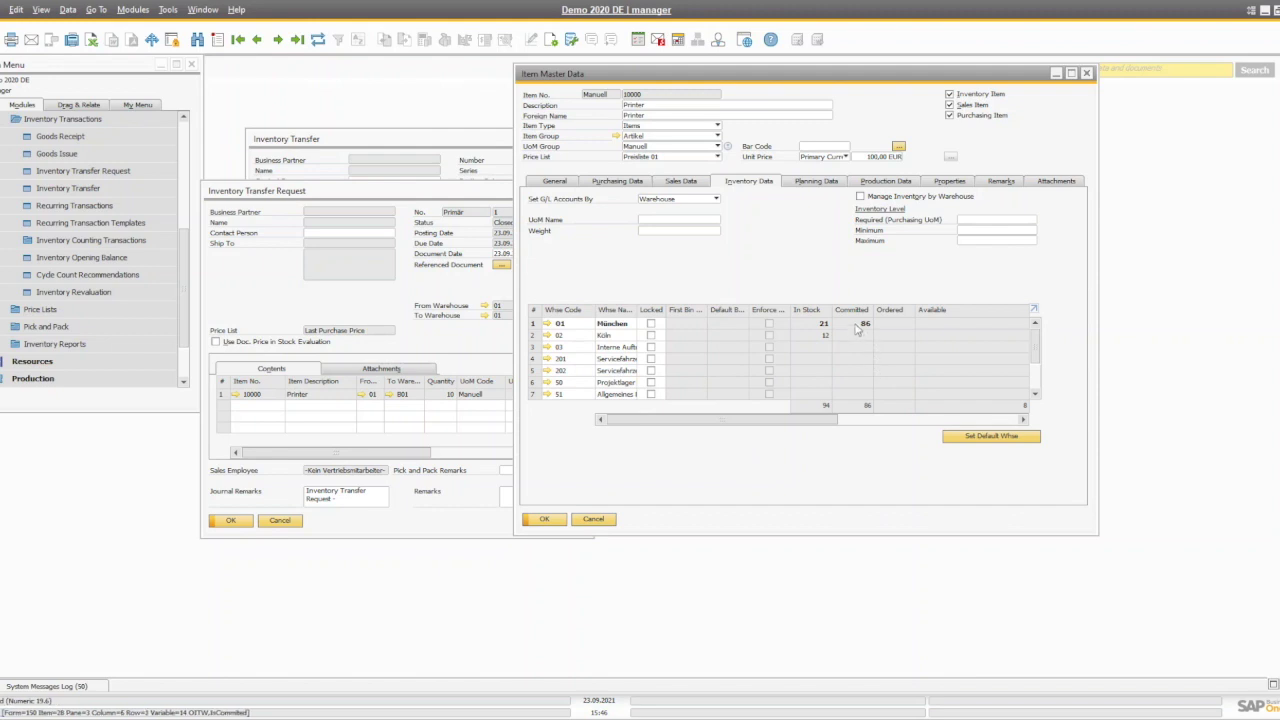
{"action": "scroll", "coordinate": [857, 330], "scroll_direction": "down", "scroll_amount": 3}
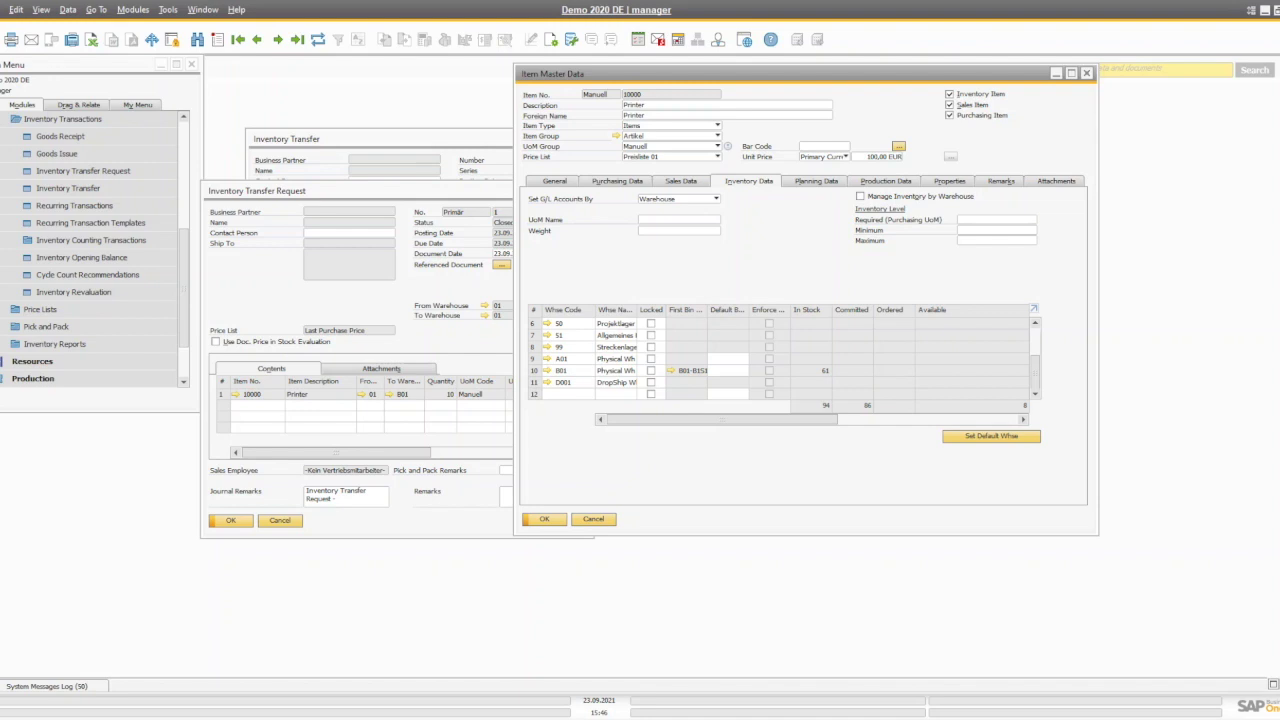
Close the transfer request and start a new inventory transfer with item 10000 Printer on its first line
{"action": "left_click", "coordinate": [307, 268]}
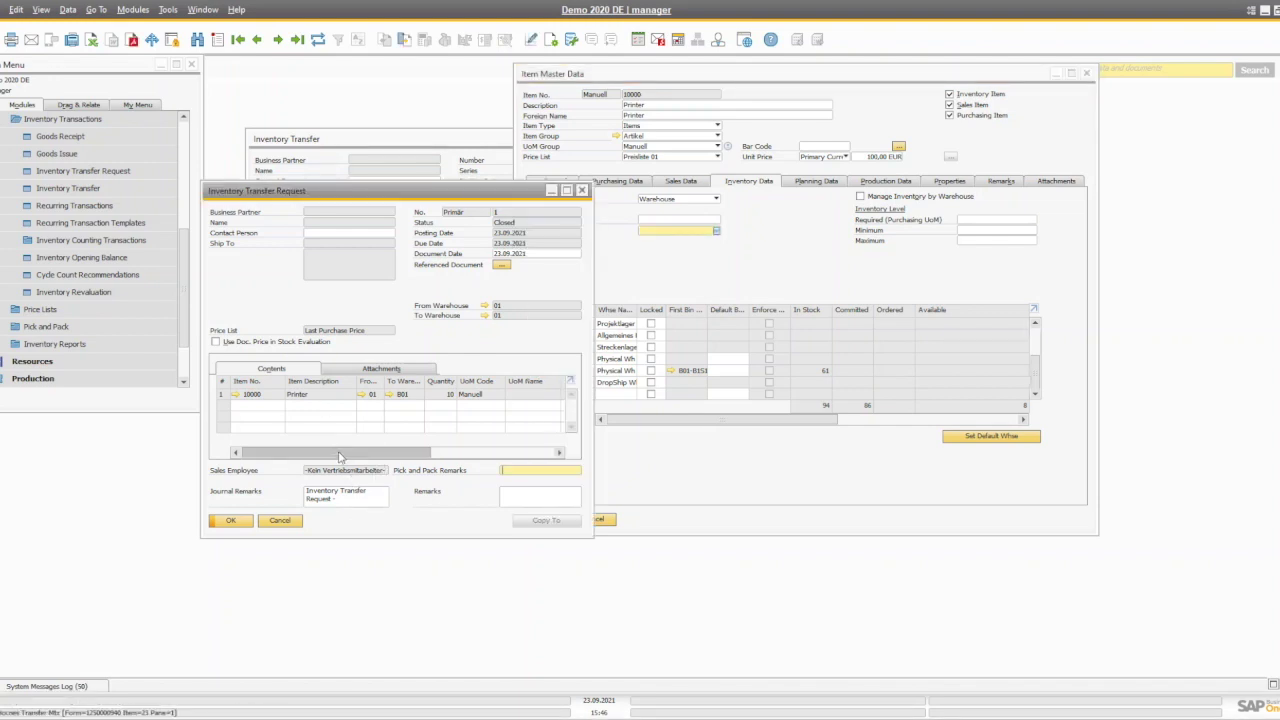
{"action": "left_click", "coordinate": [581, 190]}
{"action": "left_click", "coordinate": [217, 39]}
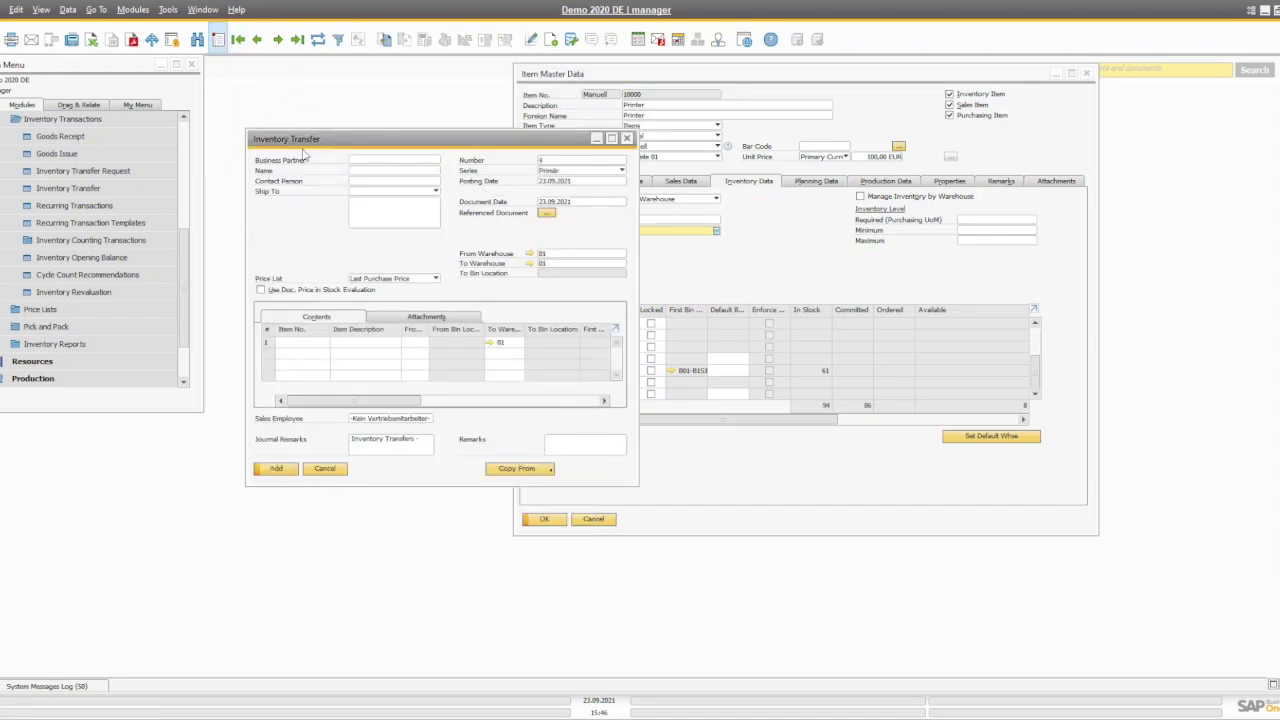
{"action": "left_click", "coordinate": [305, 342]}
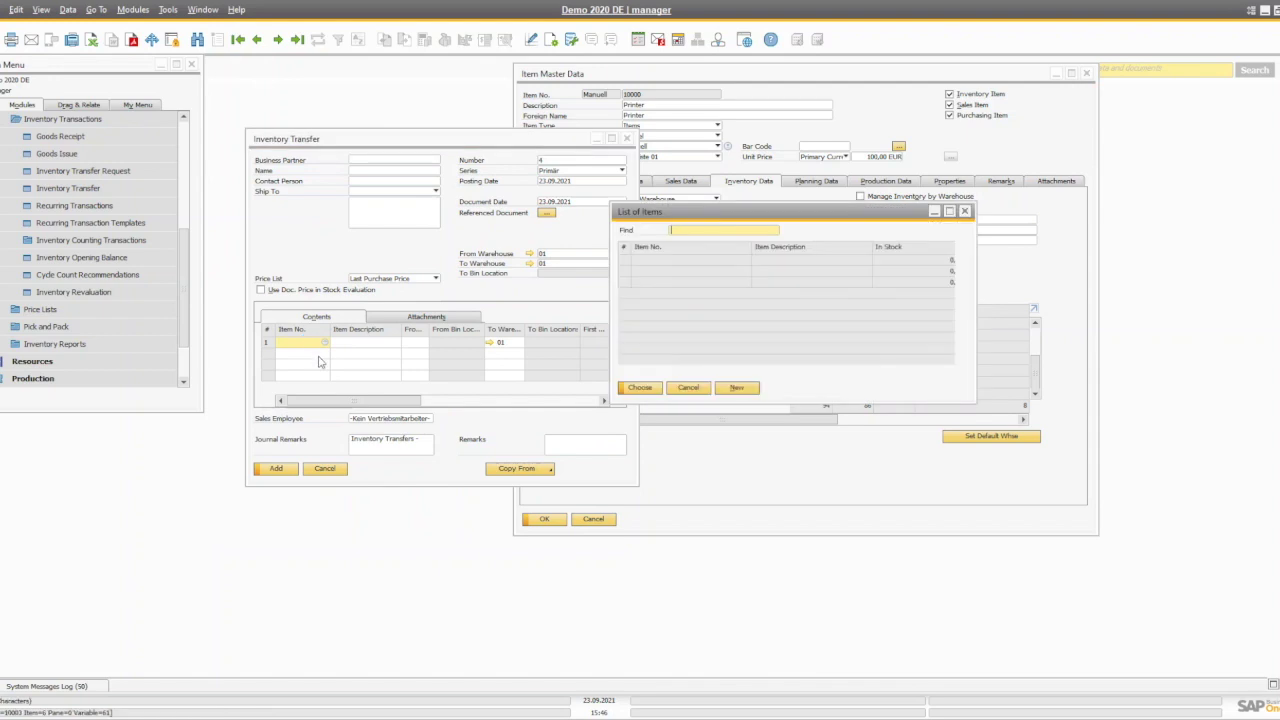
{"action": "key", "text": "Tab"}
{"action": "double_click", "coordinate": [628, 260]}
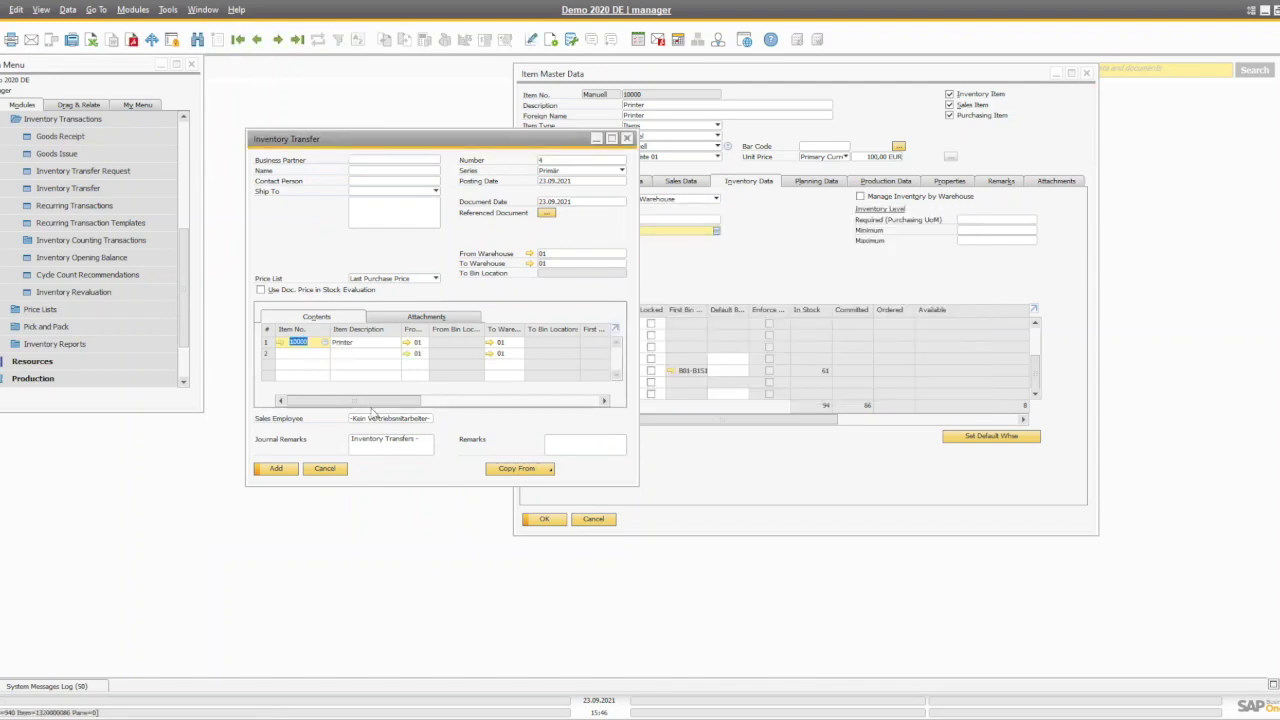
Set both the From Warehouse and the To Warehouse of the Printer line to B01
{"action": "left_click", "coordinate": [421, 343]}
{"action": "type", "text": "b"}
{"action": "type", "text": "01"}
{"action": "key", "text": "Tab"}
{"action": "type", "text": "b"}
{"action": "key", "text": "Tab"}
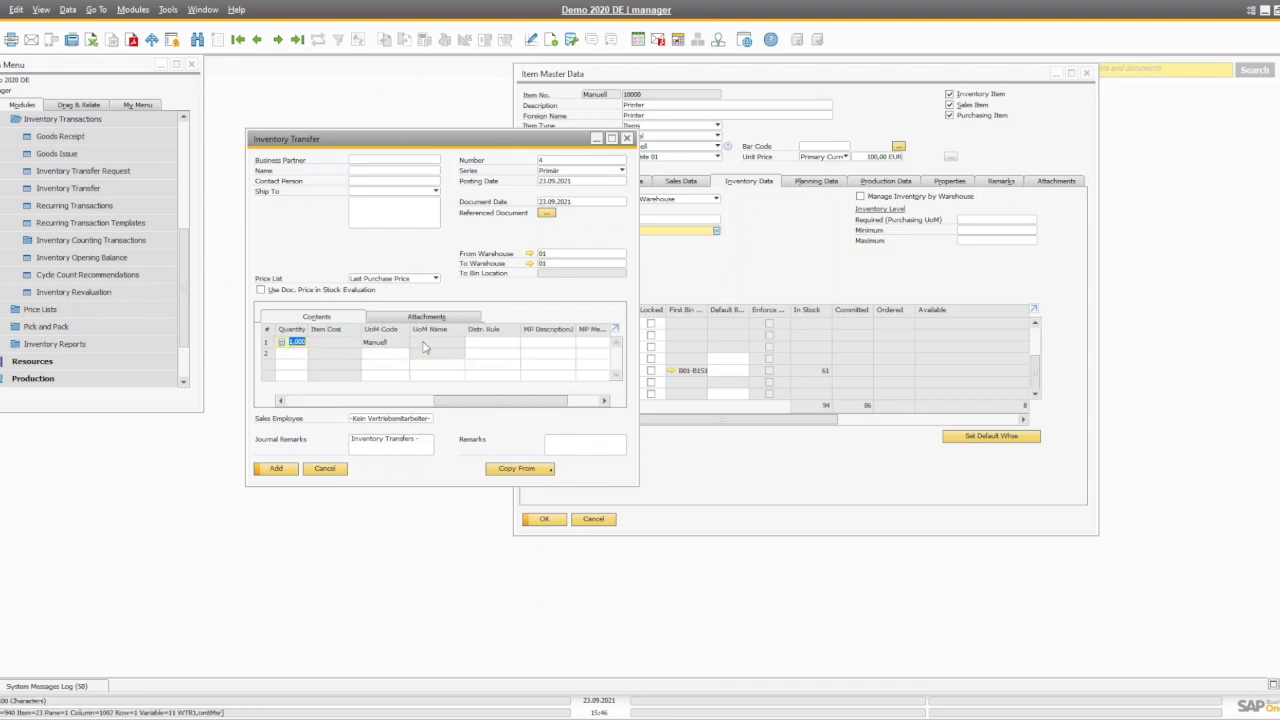
Maximize the inventory transfer and review the Printer line's bin columns and its issuing bin location allocation
{"action": "left_click_drag", "start_coordinate": [440, 403], "coordinate": [362, 403]}
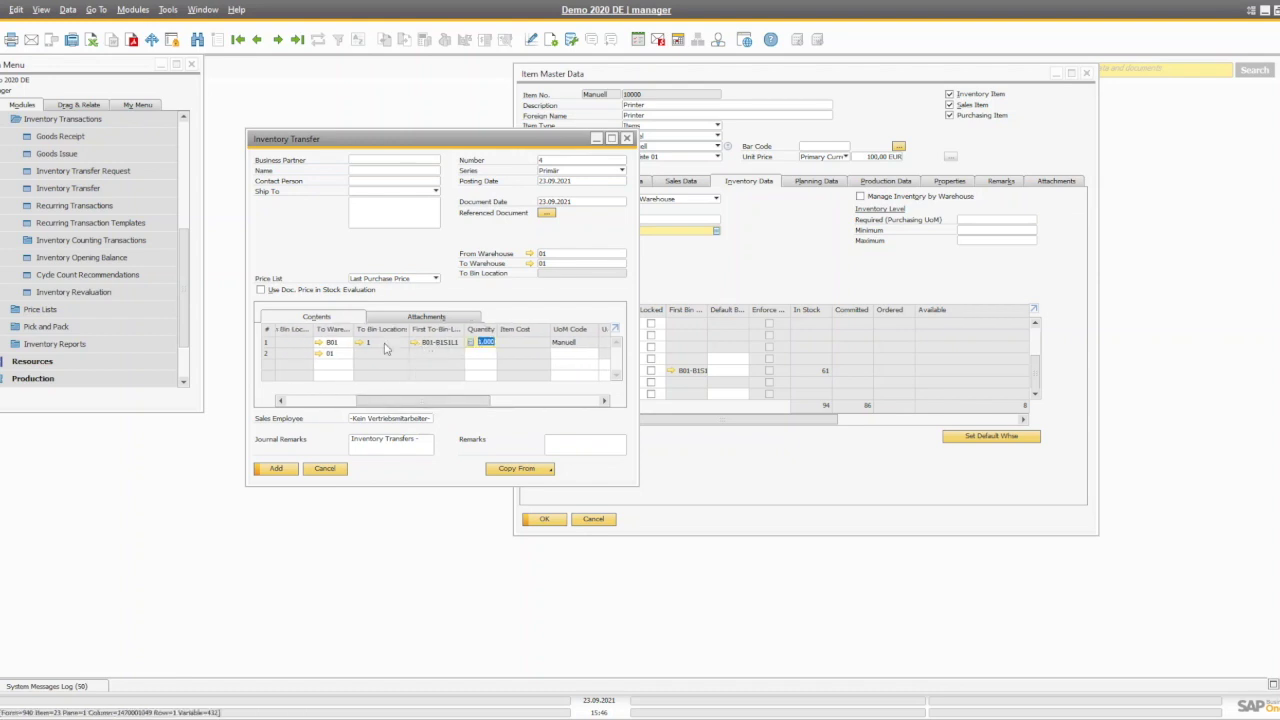
{"action": "key", "text": "ctrl+F10"}
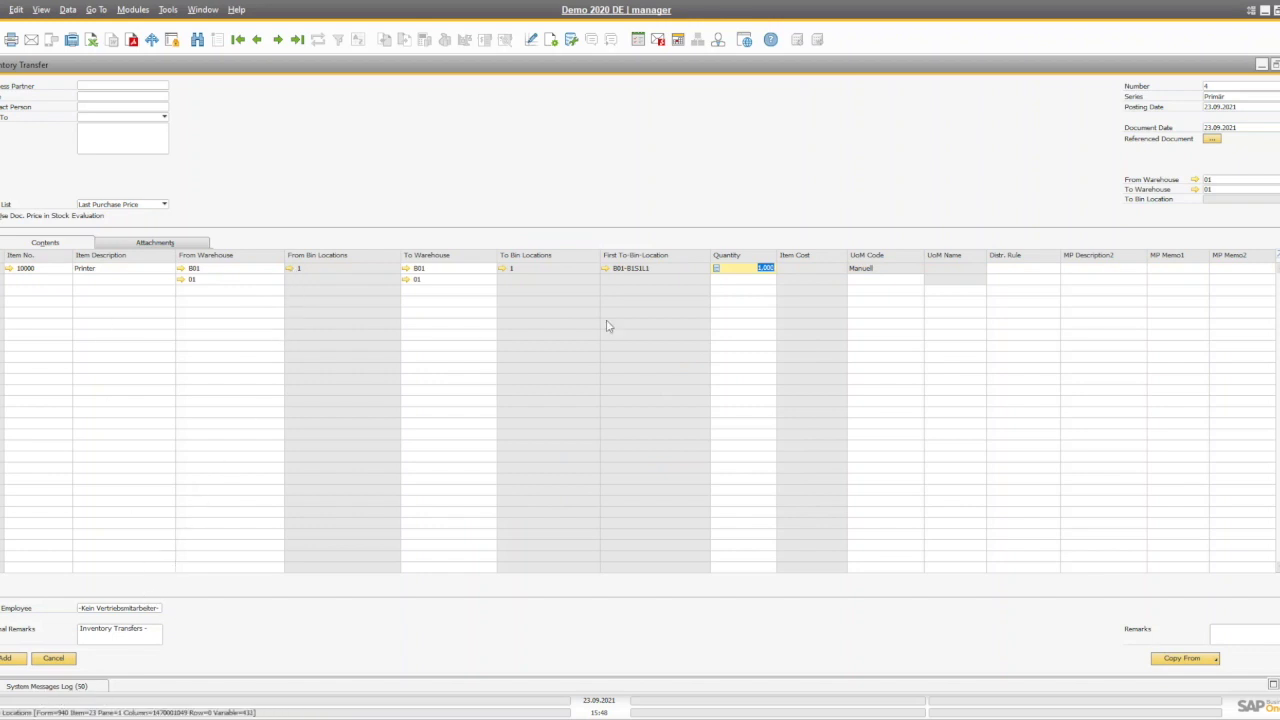
{"action": "left_click", "coordinate": [753, 272]}
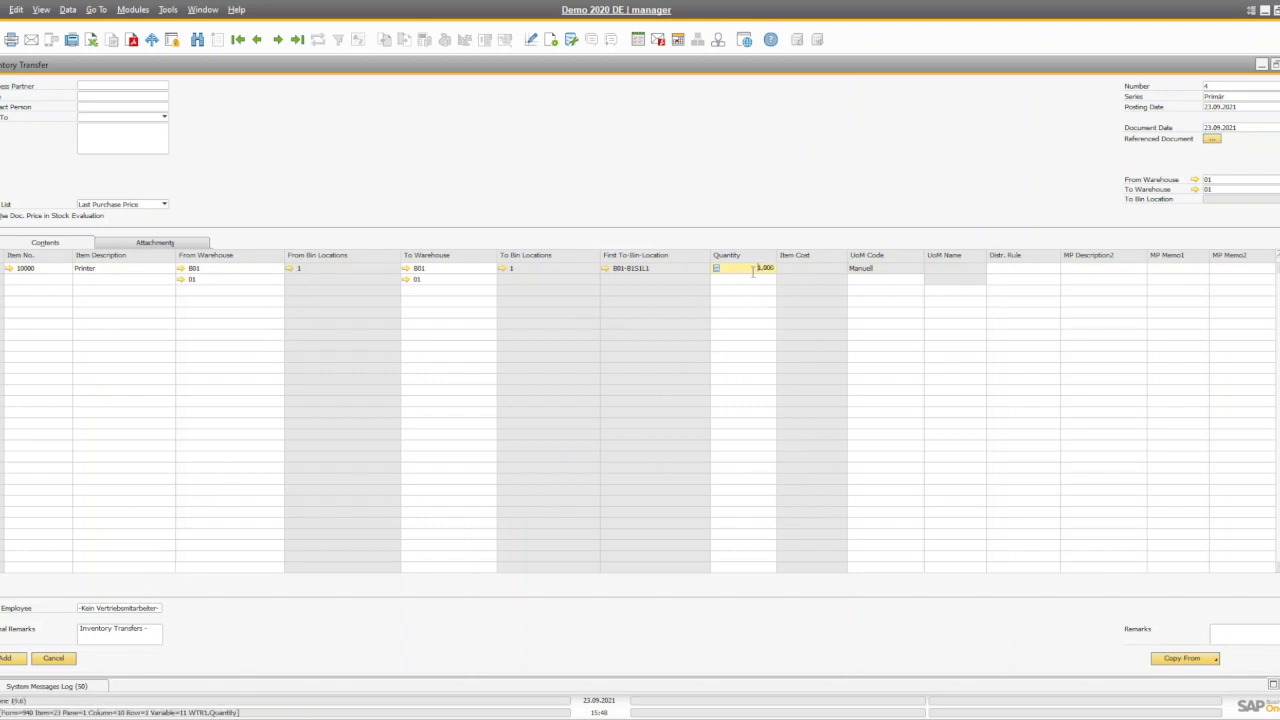
{"action": "left_click", "coordinate": [290, 268]}
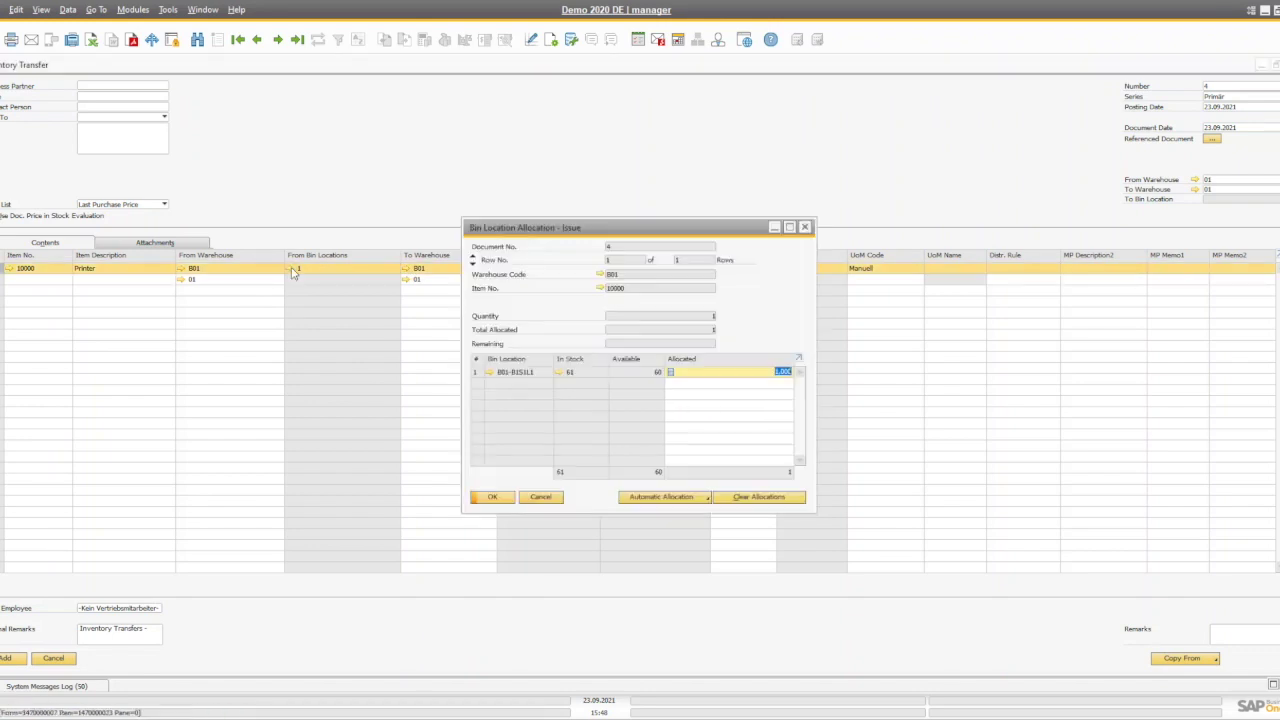
{"action": "left_click", "coordinate": [492, 497]}
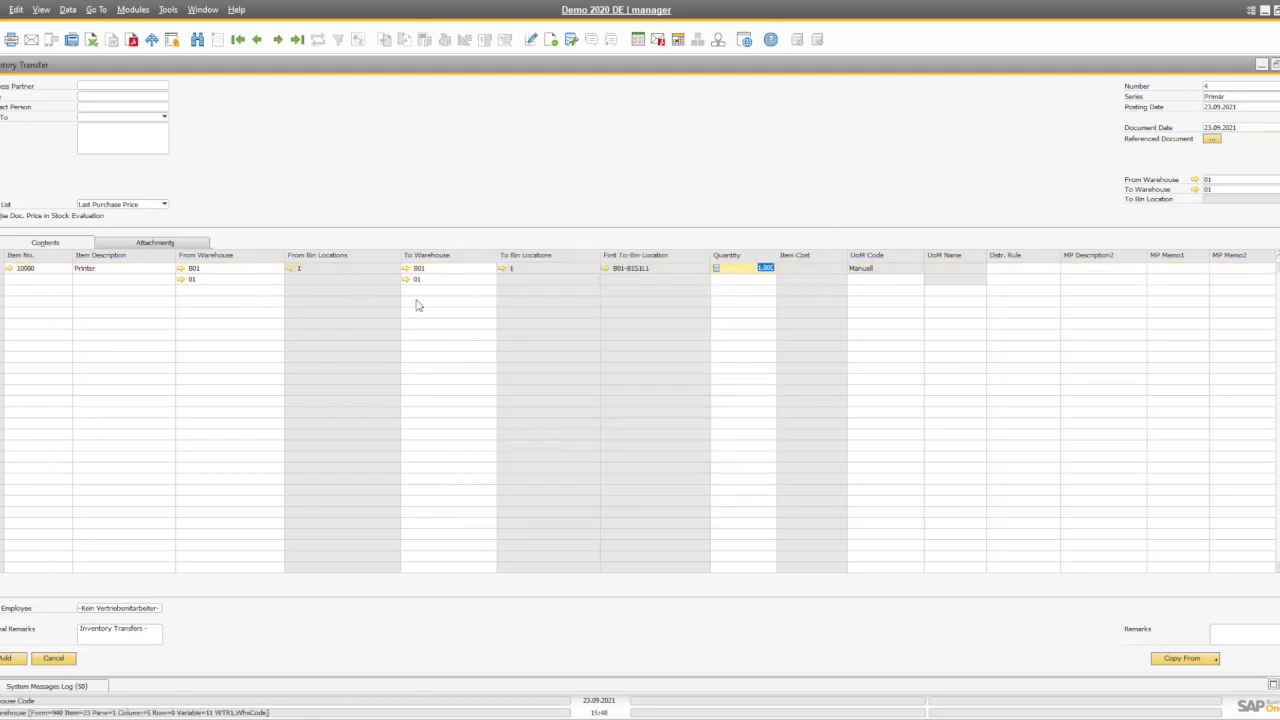
Set the Printer line's receiving bin to B01-SYSTEM-BIN-LOCATION, and add and confirm the inventory transfer
{"action": "left_click", "coordinate": [500, 269]}
{"action": "type", "text": "*"}
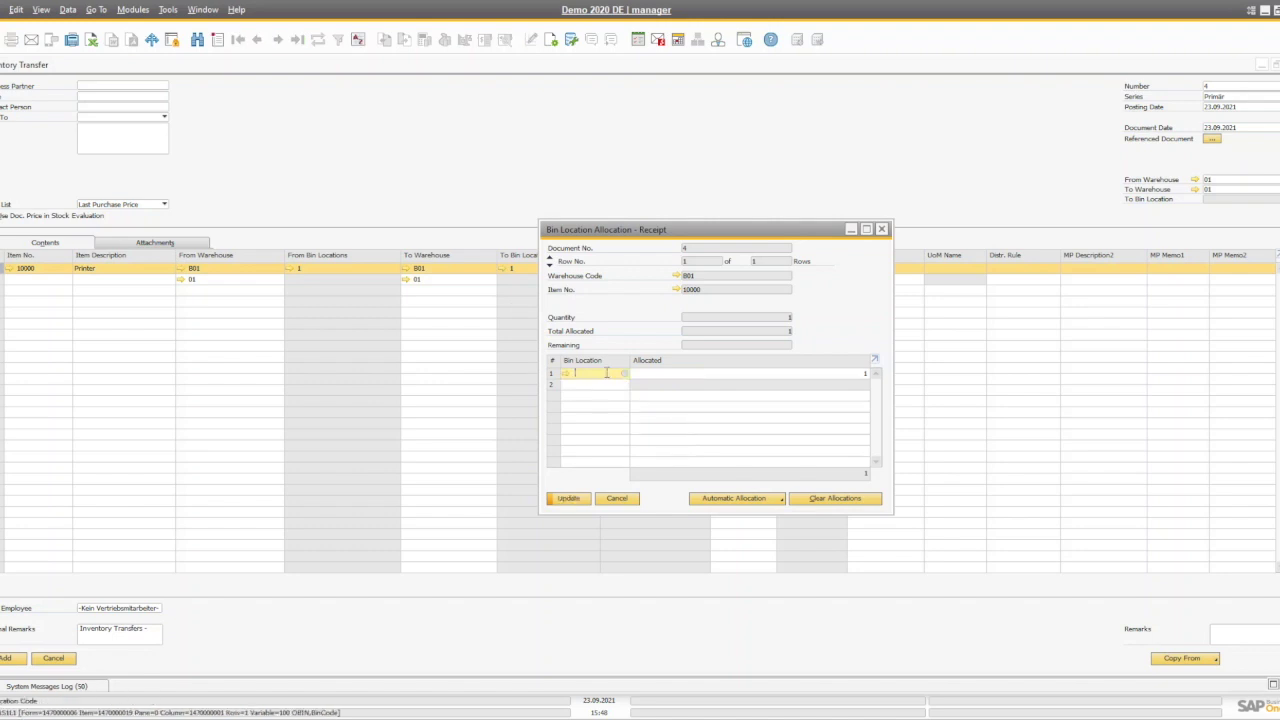
{"action": "key", "text": "Tab"}
{"action": "key", "text": "Down"}
{"action": "key", "text": "Return"}
{"action": "key", "text": "Tab"}
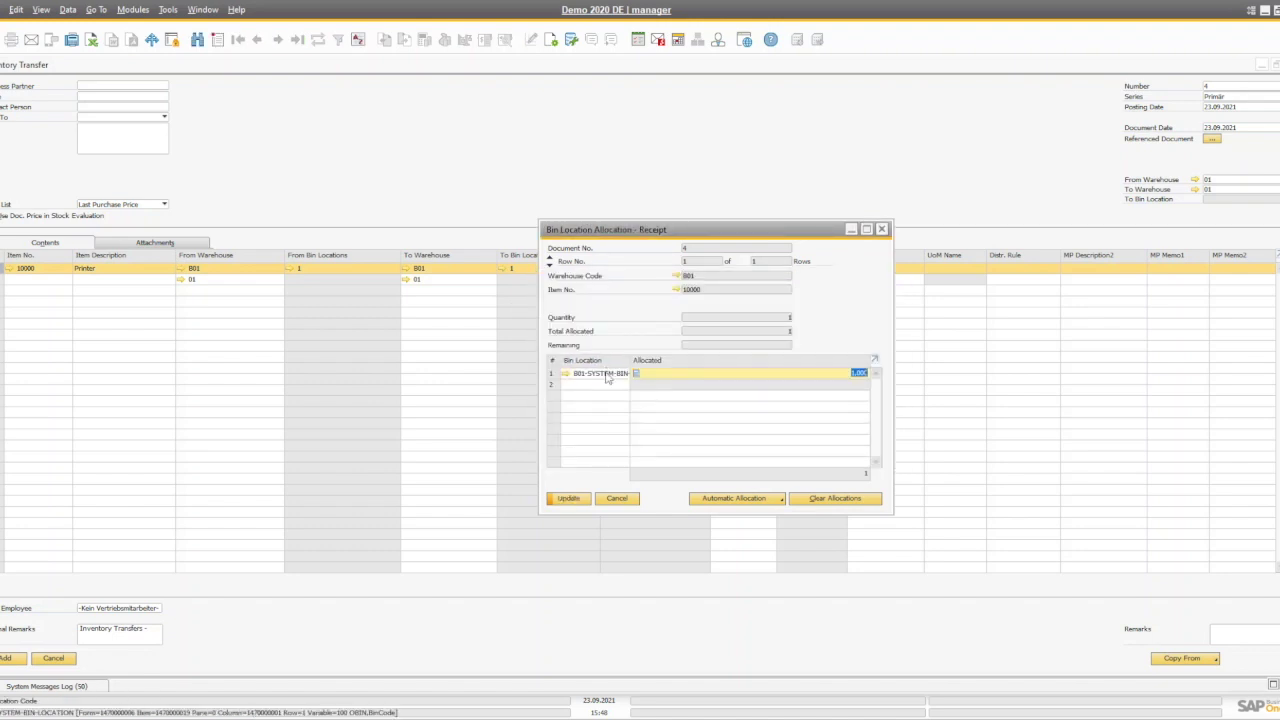
{"action": "key", "text": "Return"}
{"action": "key", "text": "Return"}
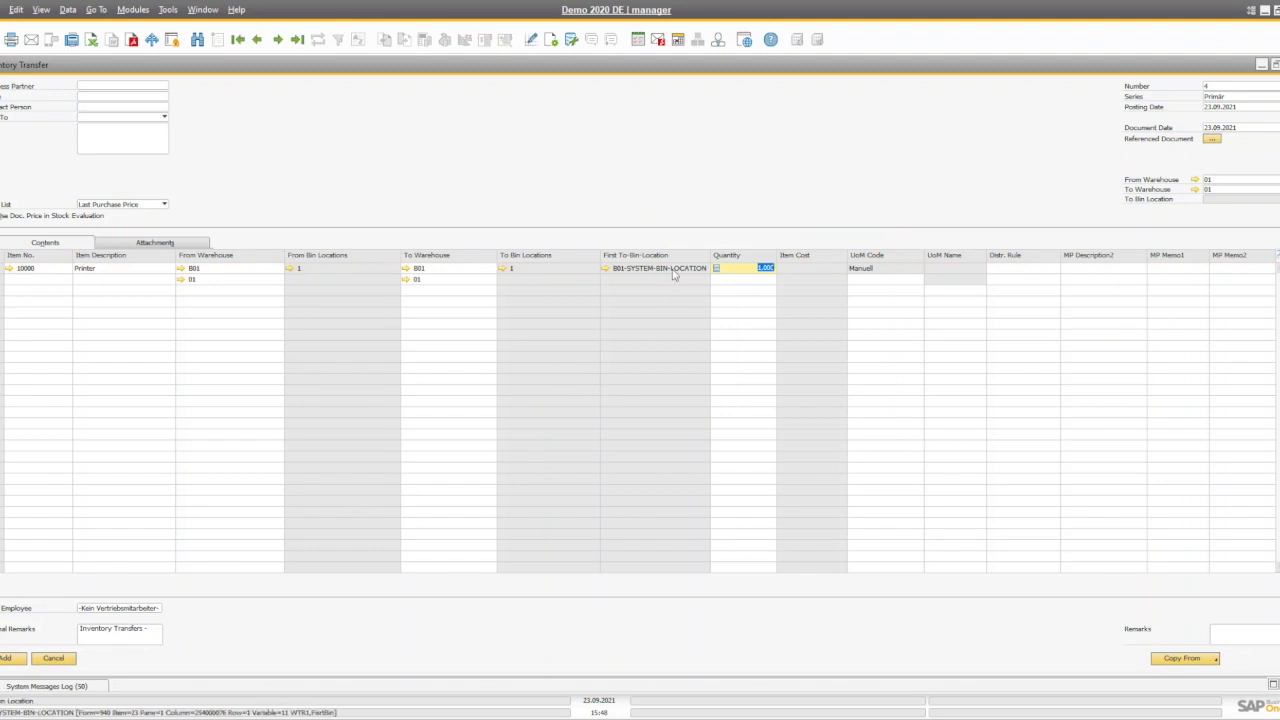
{"action": "left_click", "coordinate": [16, 659]}
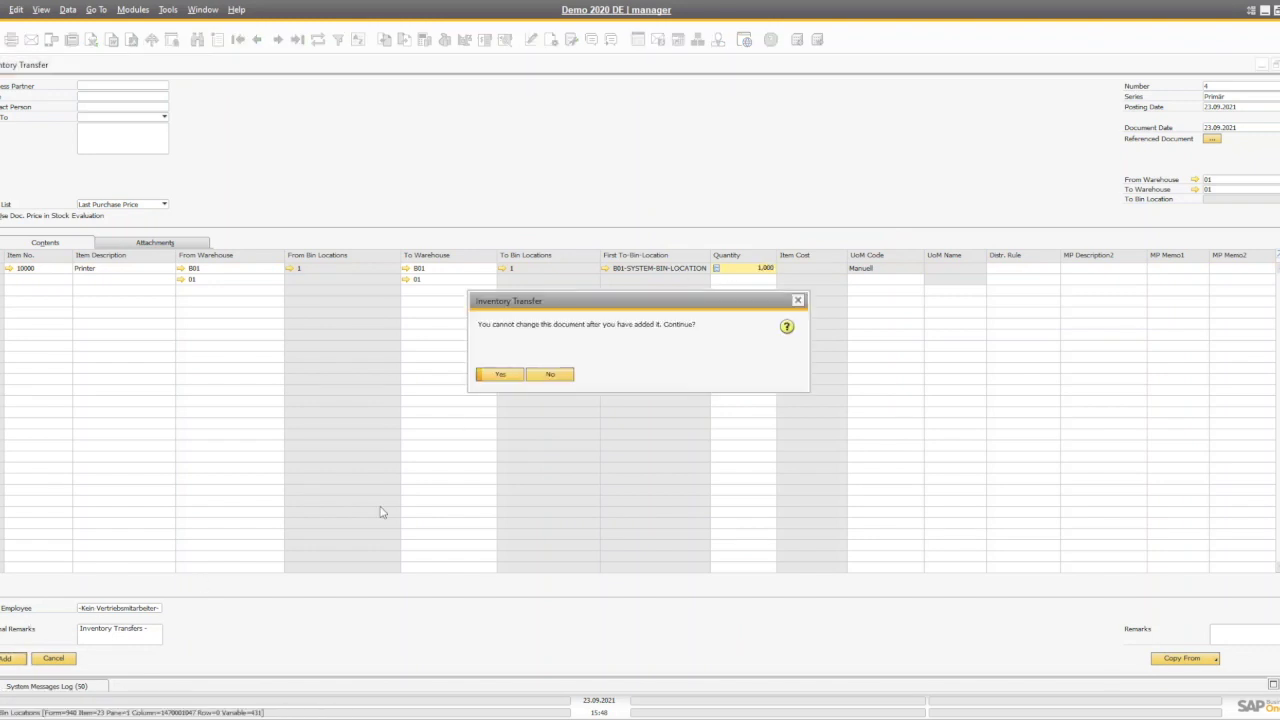
{"action": "left_click", "coordinate": [500, 374]}
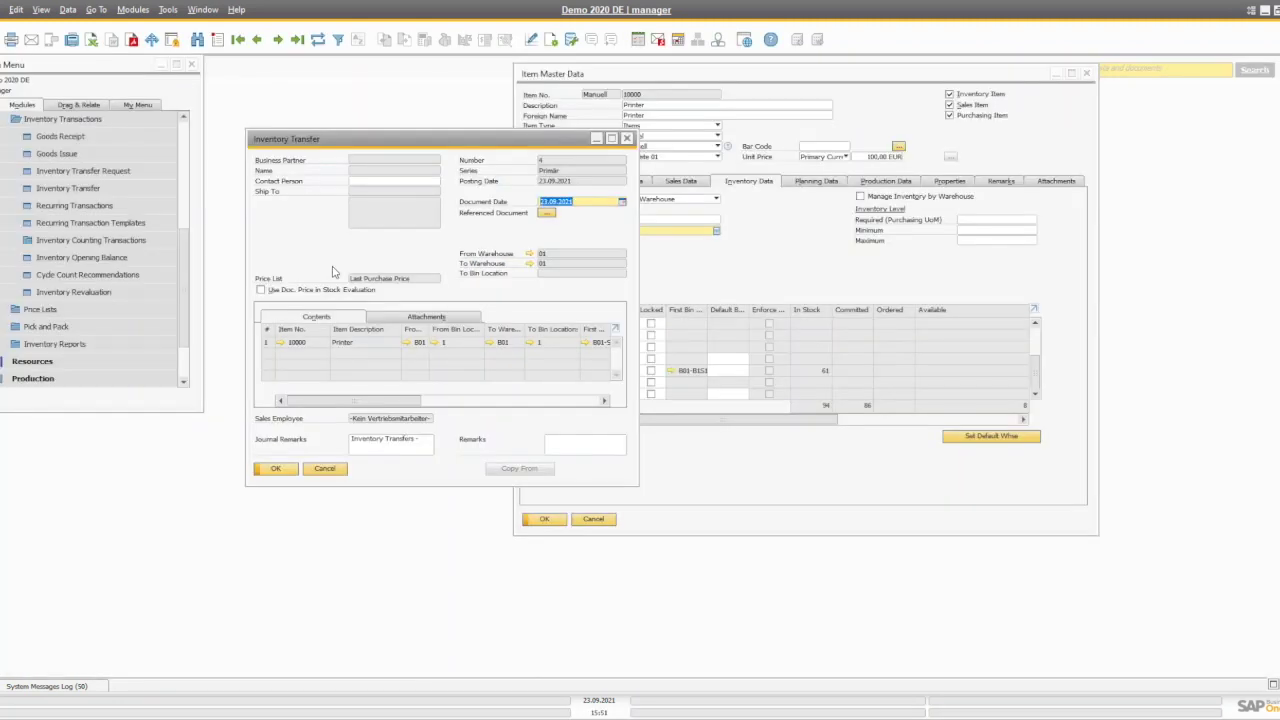